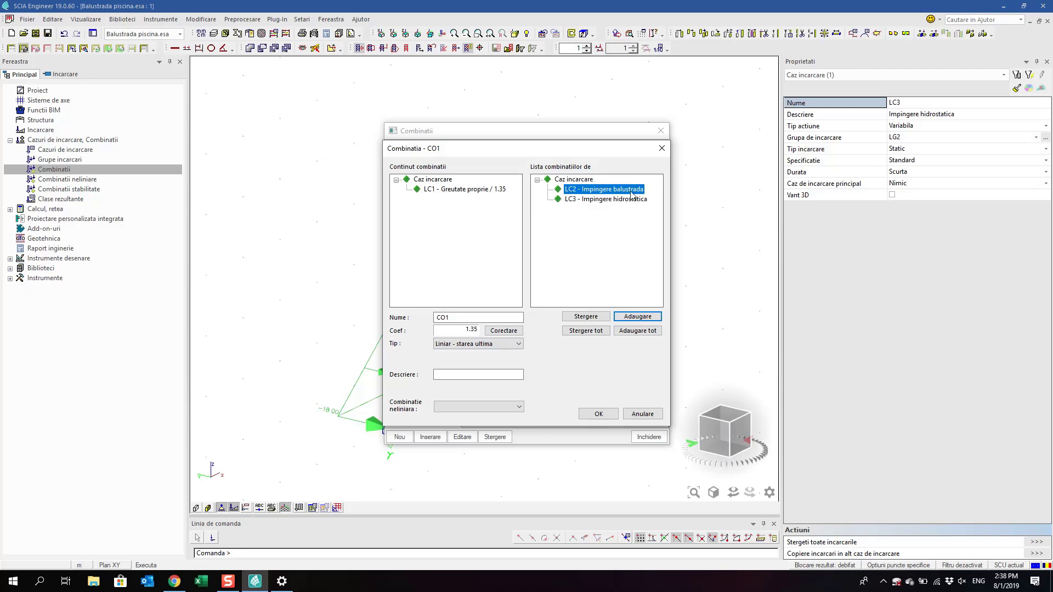
Add load case LC2 - Impingere balustrada to combination CO1 with a coefficient of 1.5
double_click(474, 330)
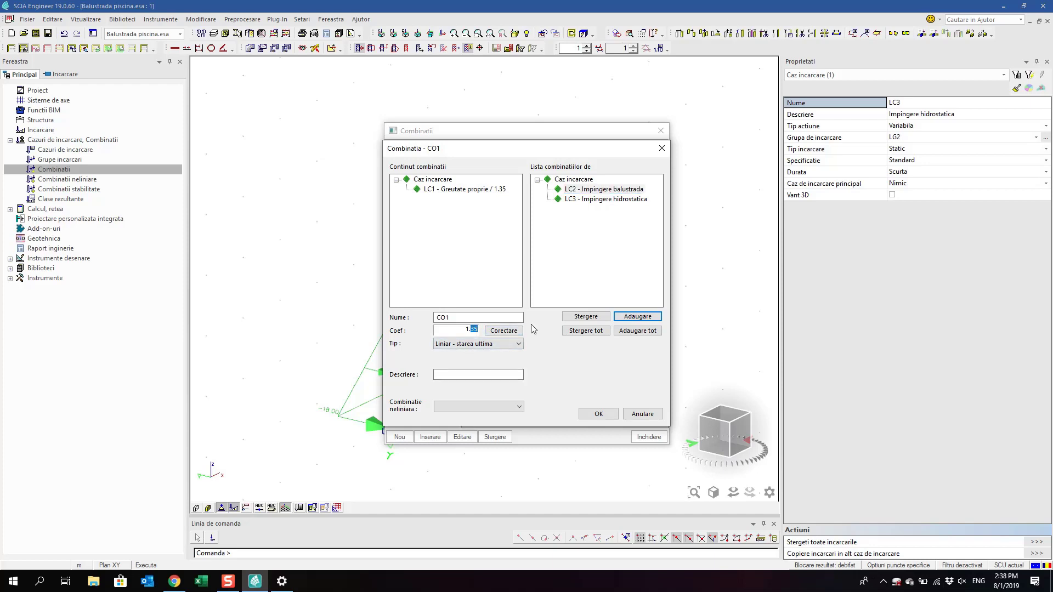
text(5)
double_click(601, 189)
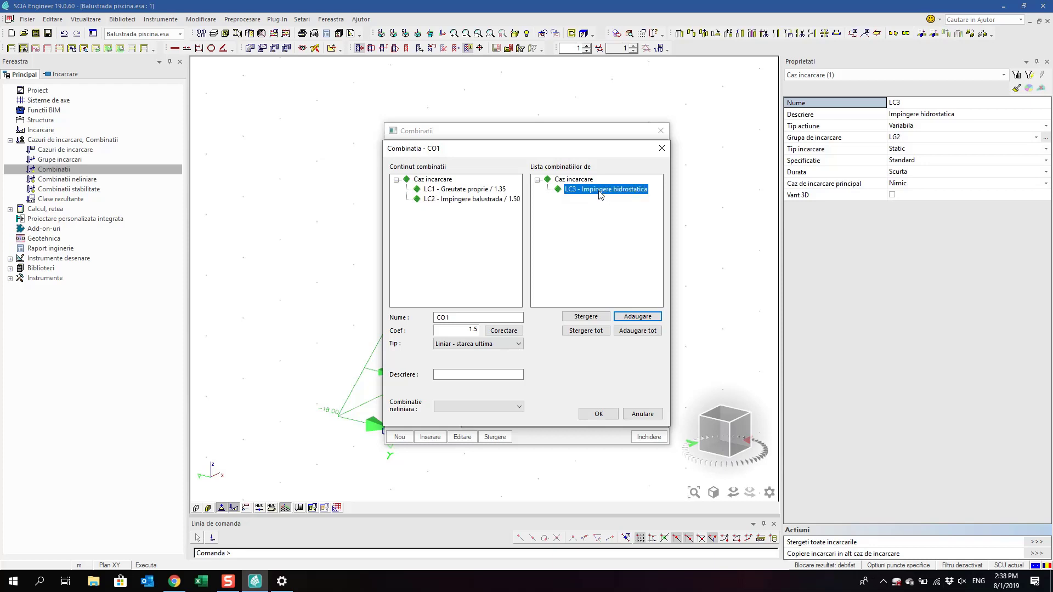
Add load case LC3 - Impingere hidrostatica to CO1 with a coefficient of 1 and confirm the combination
double_click(473, 329)
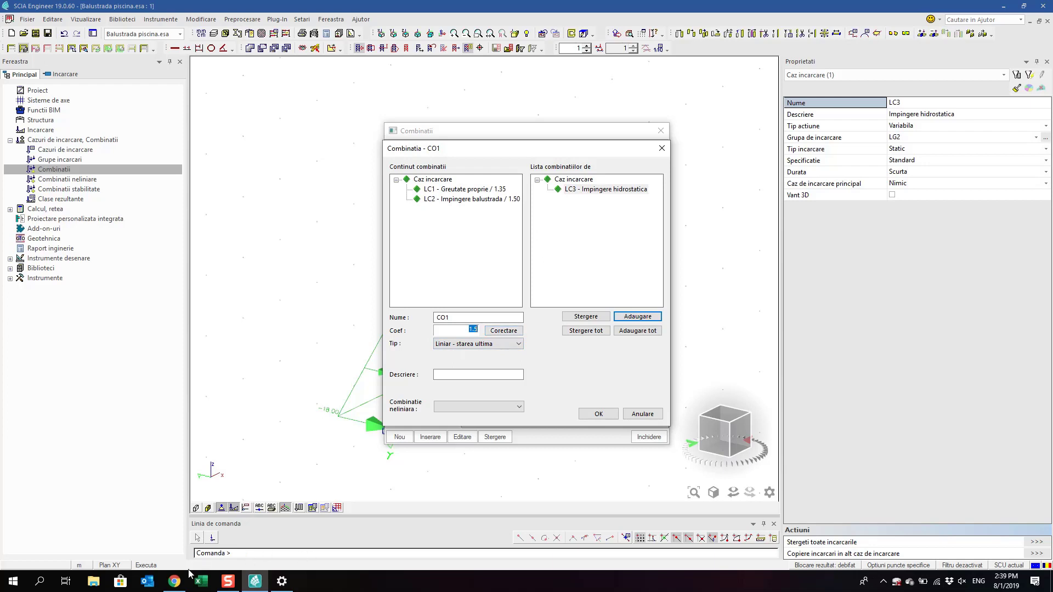
click(174, 581)
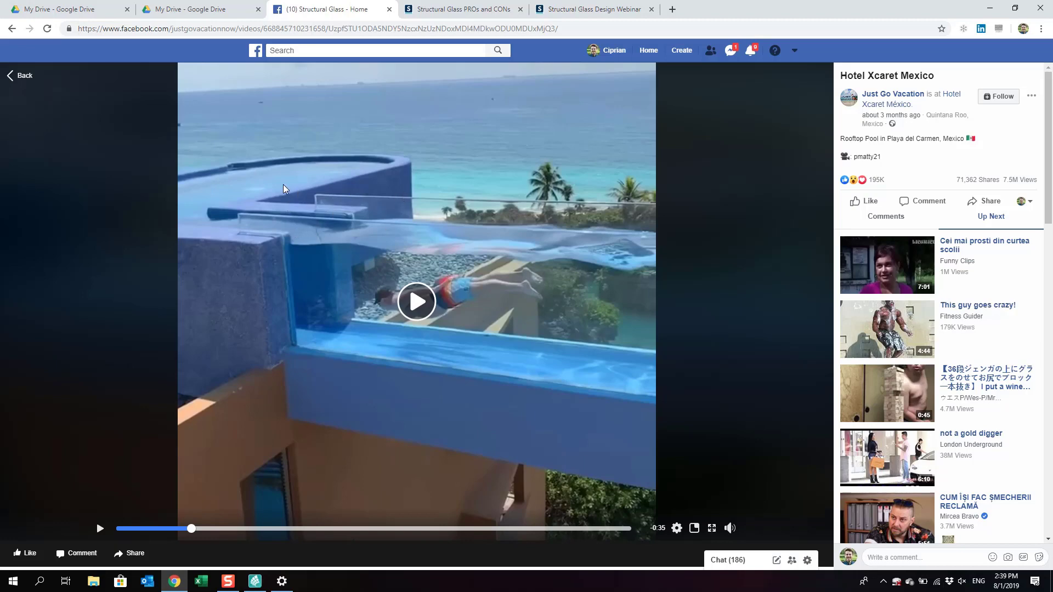
click(990, 8)
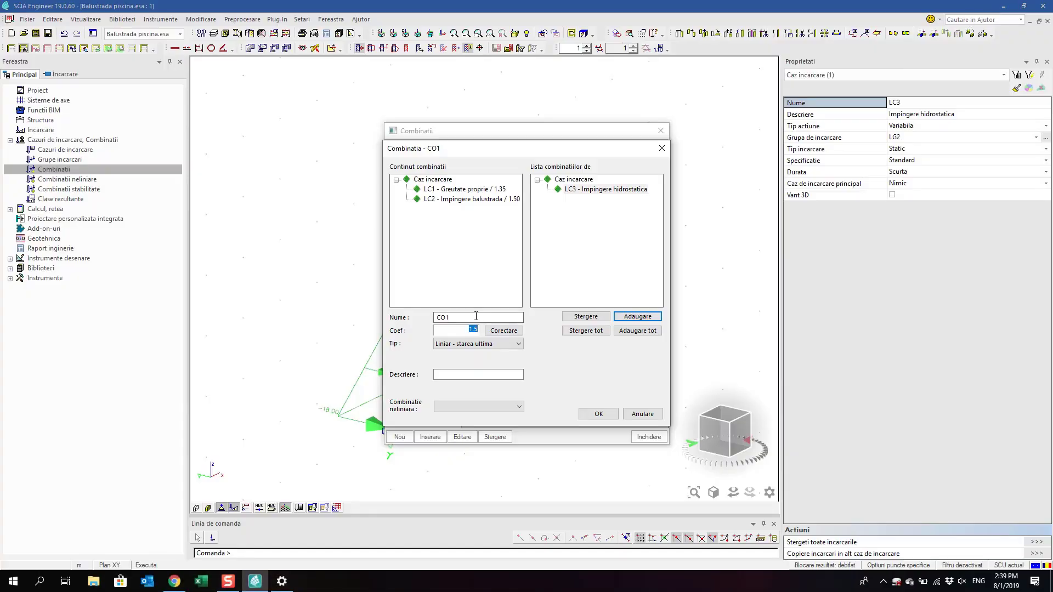
text(1)
double_click(606, 190)
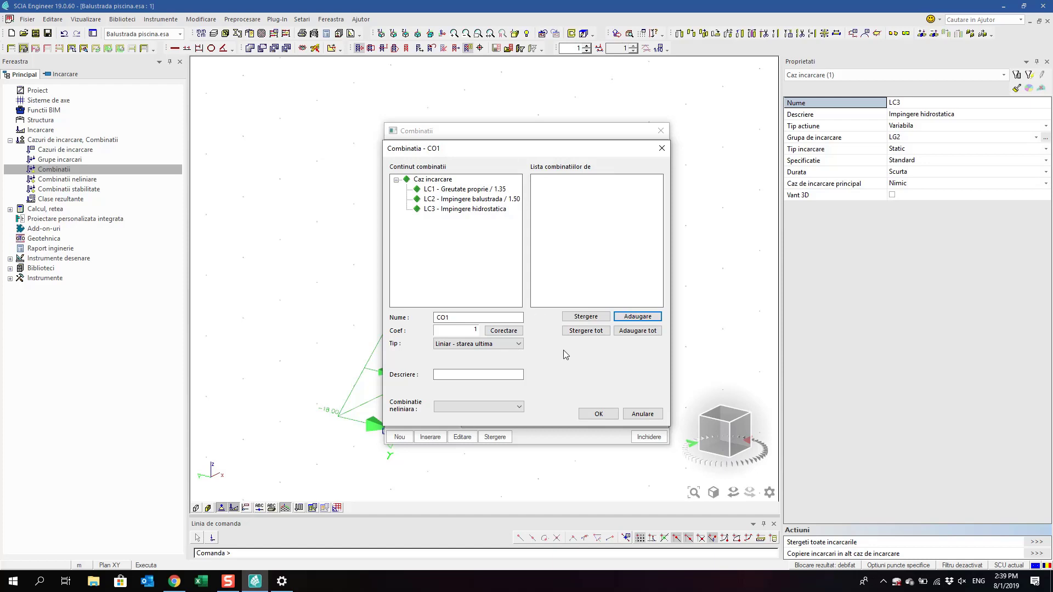
click(597, 415)
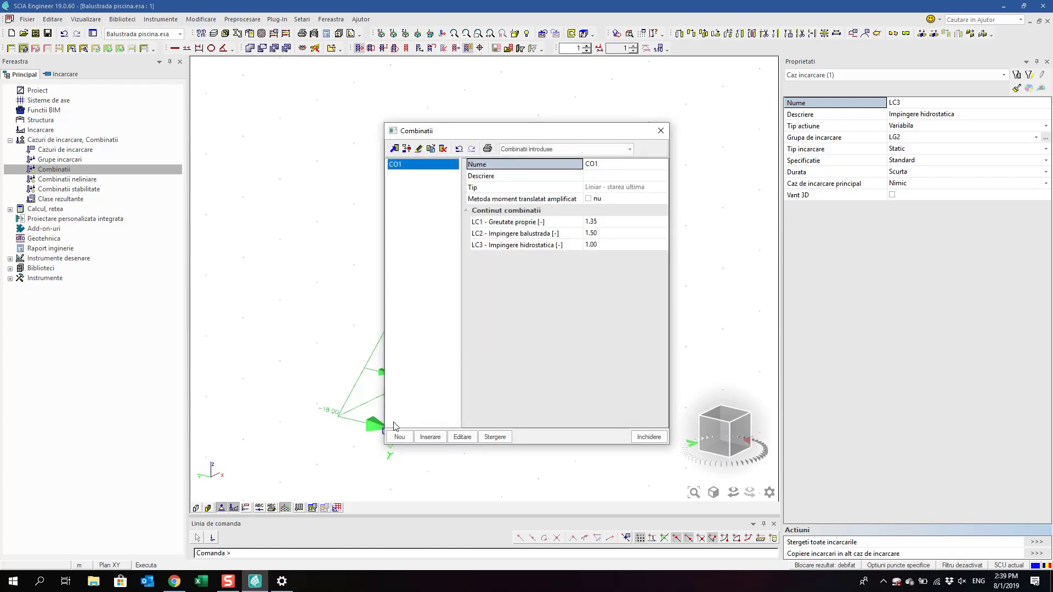
Create combination CO2 from the three load cases, correcting the LC1 and LC2 coefficients to 1
click(397, 435)
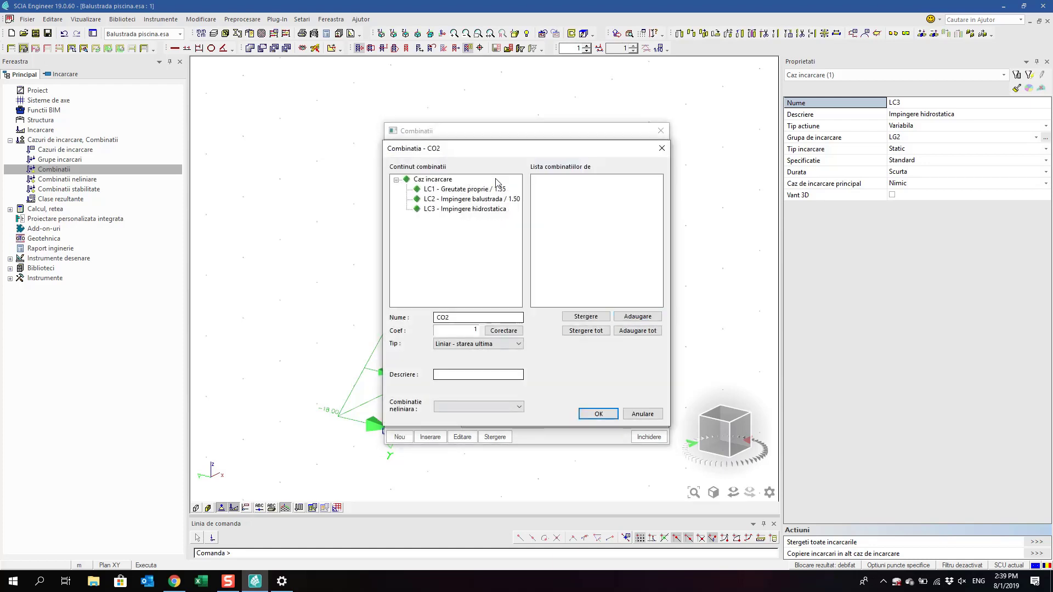
click(498, 200)
click(503, 330)
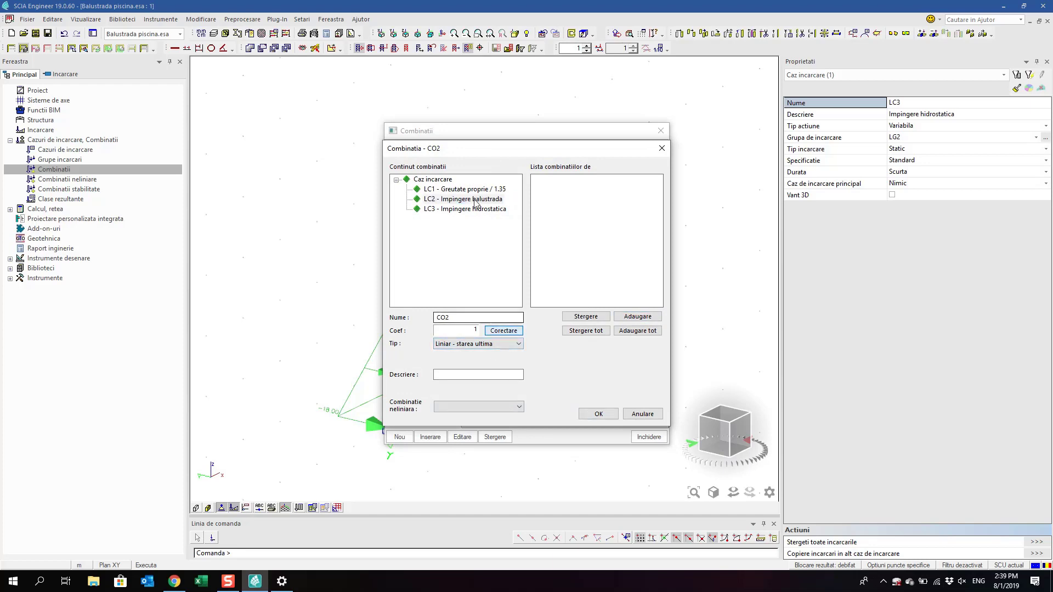
click(475, 190)
click(503, 330)
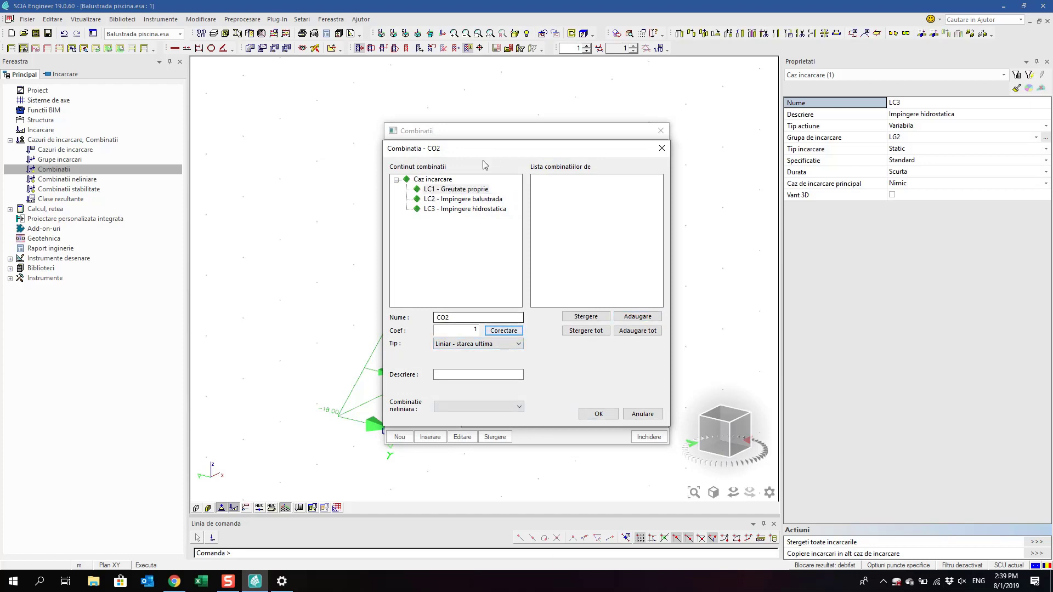
click(599, 414)
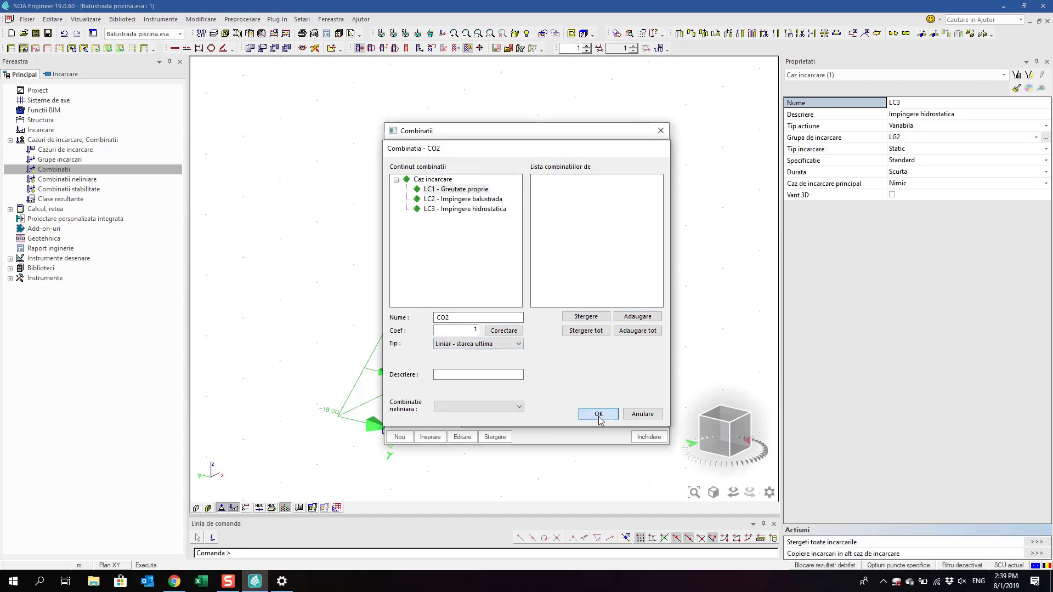
Rename combination CO1 as SLU
click(395, 164)
click(597, 164)
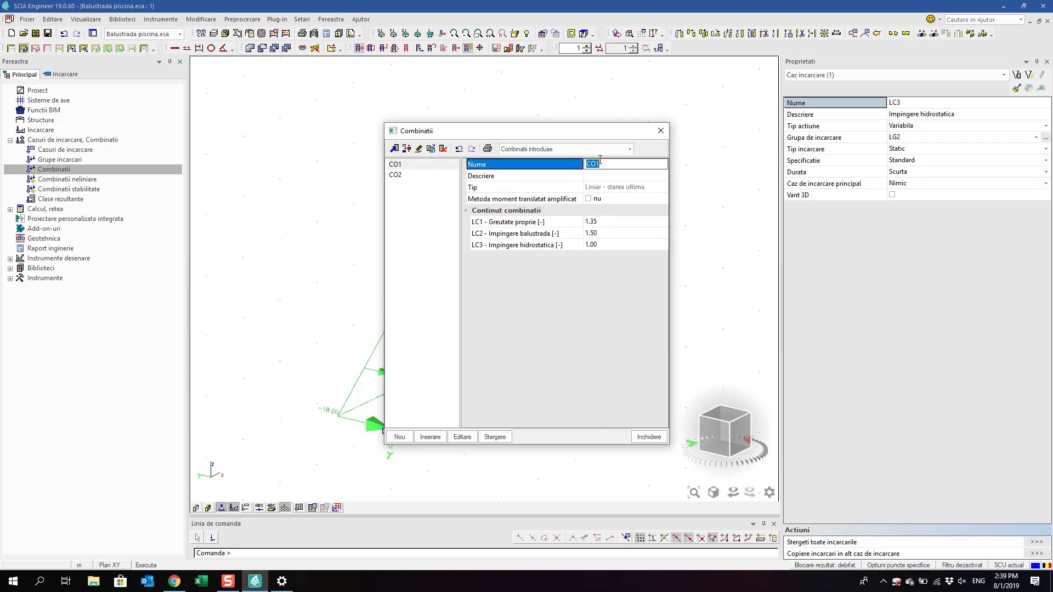
text(sLY)
key(Return)
click(607, 165)
text(U)
Rename combination CO2 as SLS and close the combinations manager
click(395, 174)
click(631, 165)
text(SLS)
key(Return)
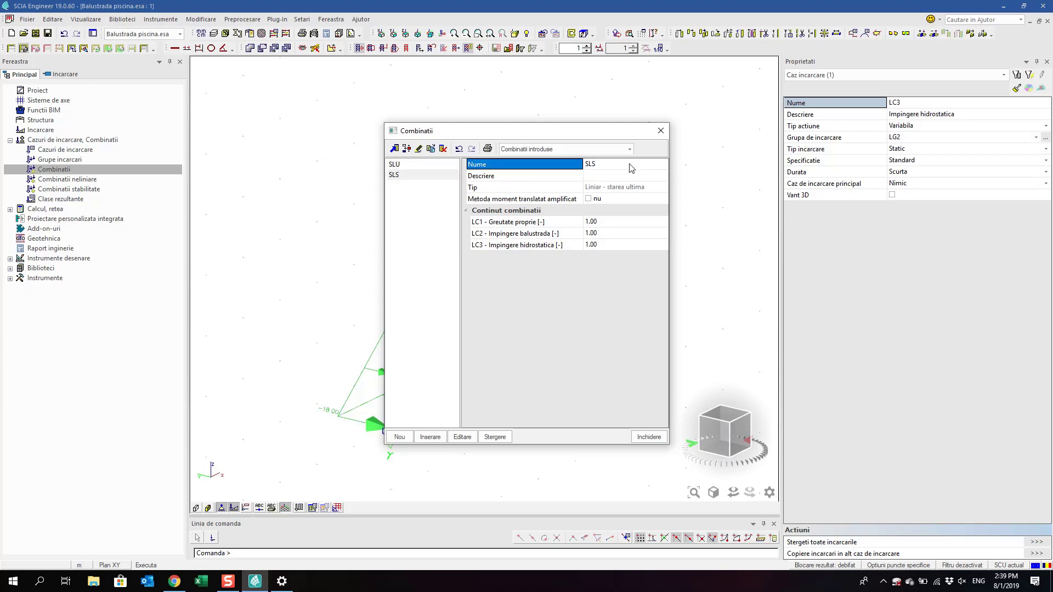
click(649, 437)
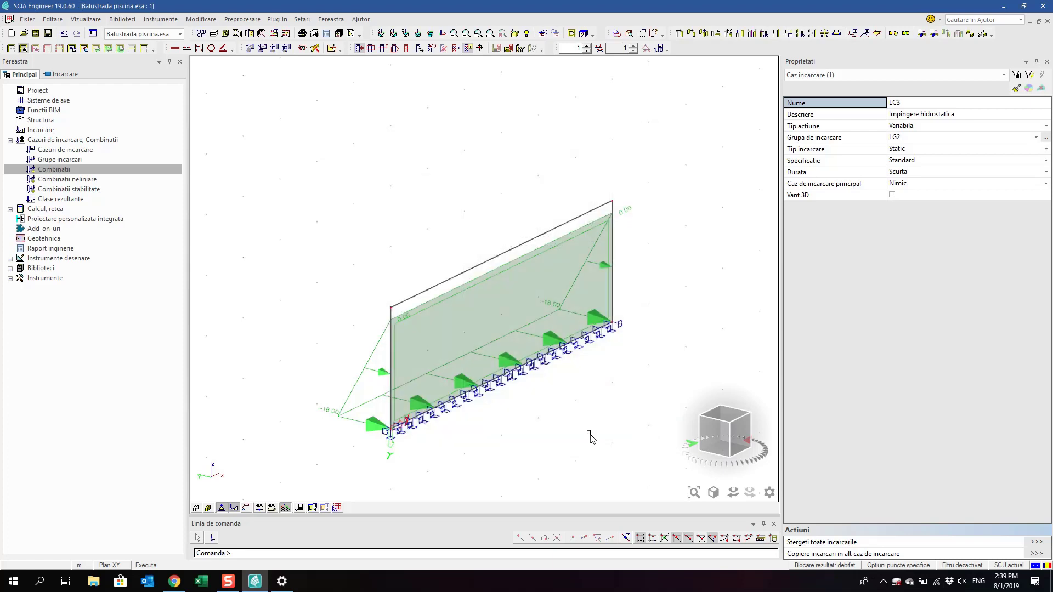
Create nonlinear combinations from the linear combinations SLU and SLS
click(67, 179)
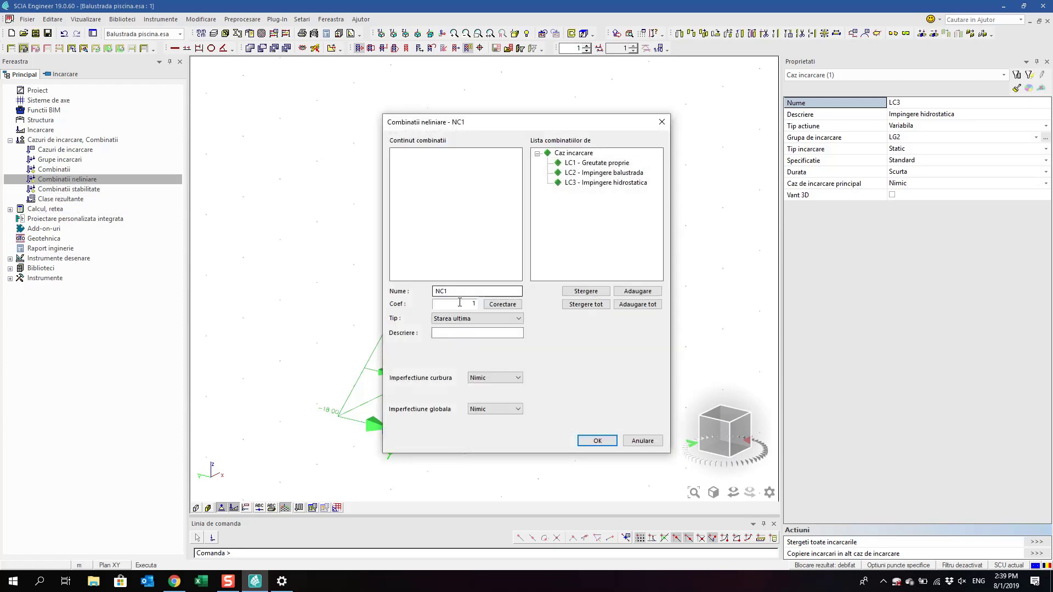
click(662, 122)
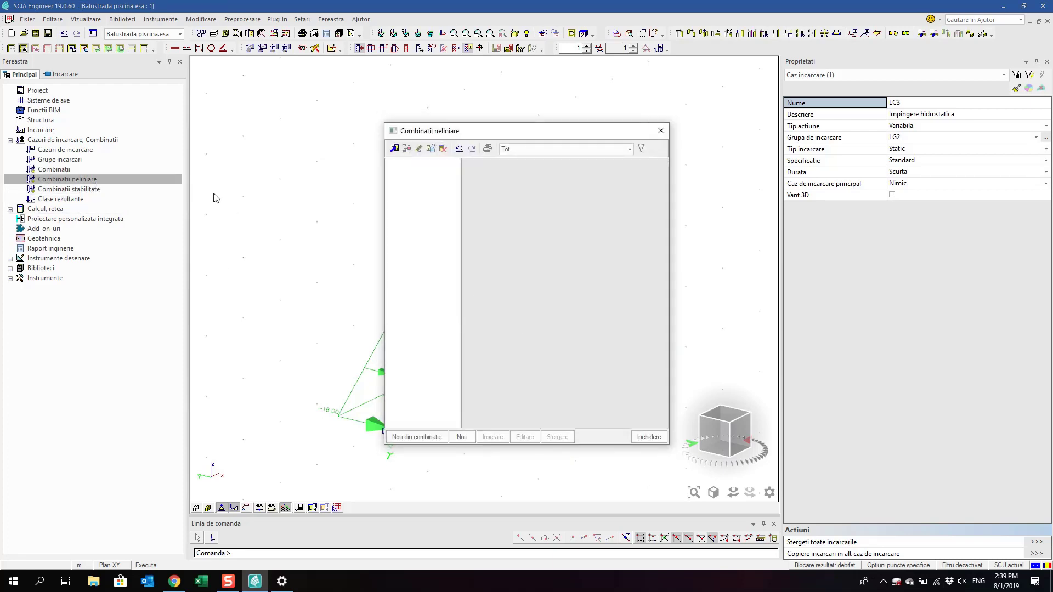
click(403, 437)
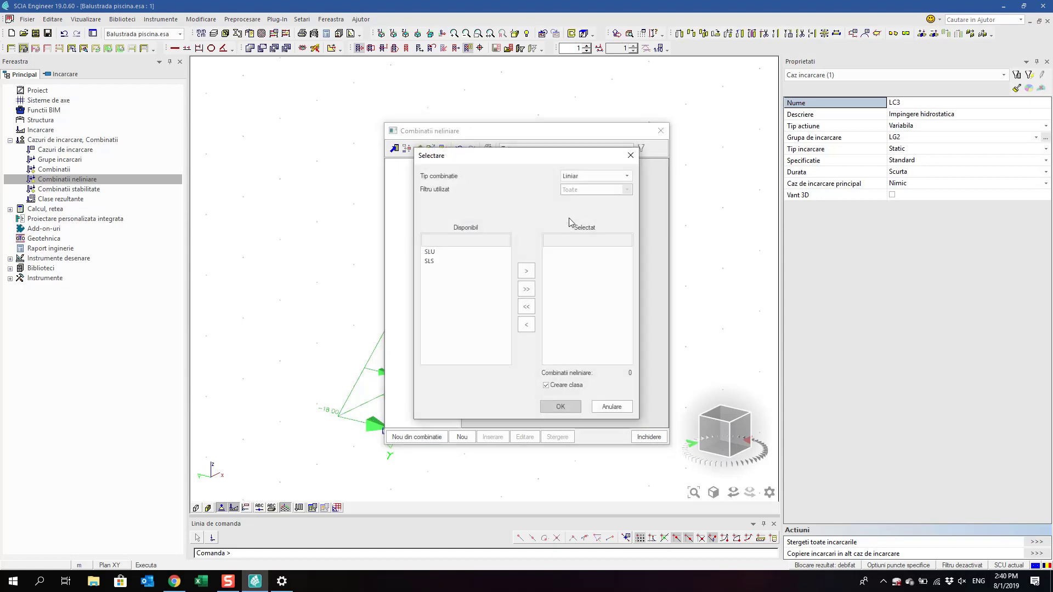
click(438, 254)
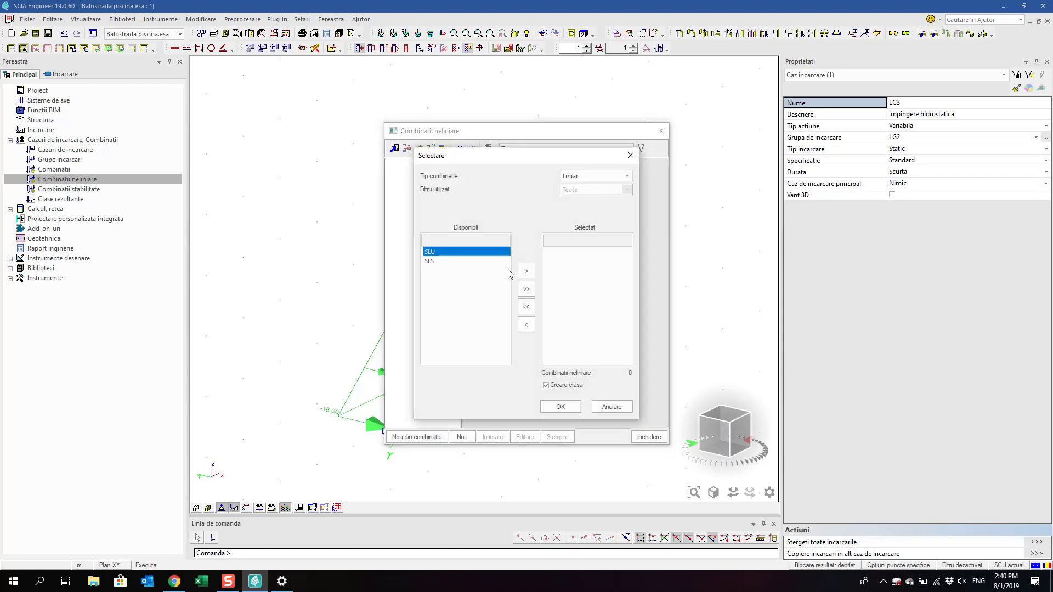
shift+click(436, 262)
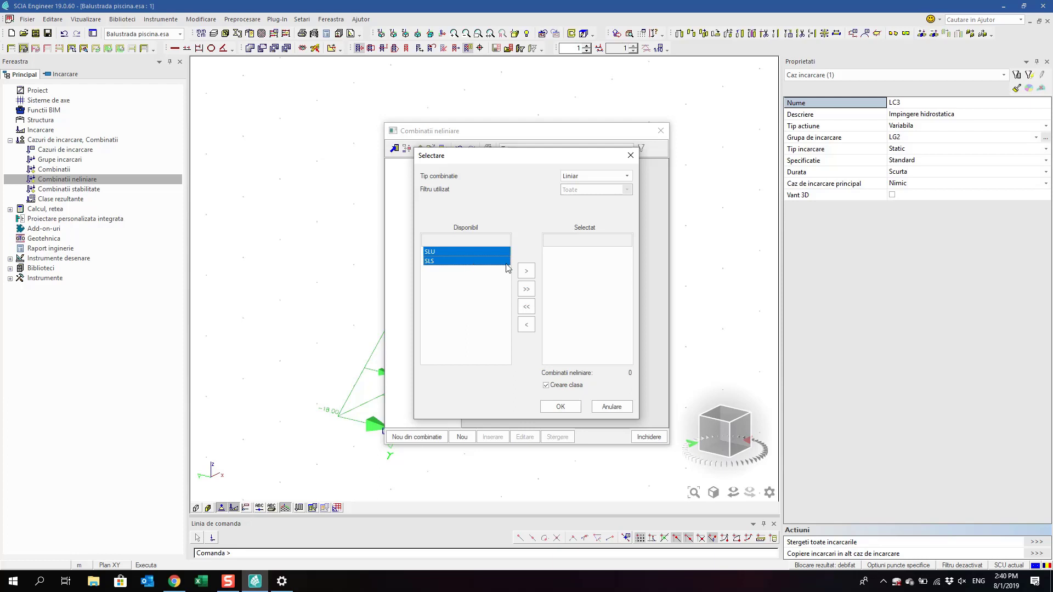
click(525, 270)
click(561, 406)
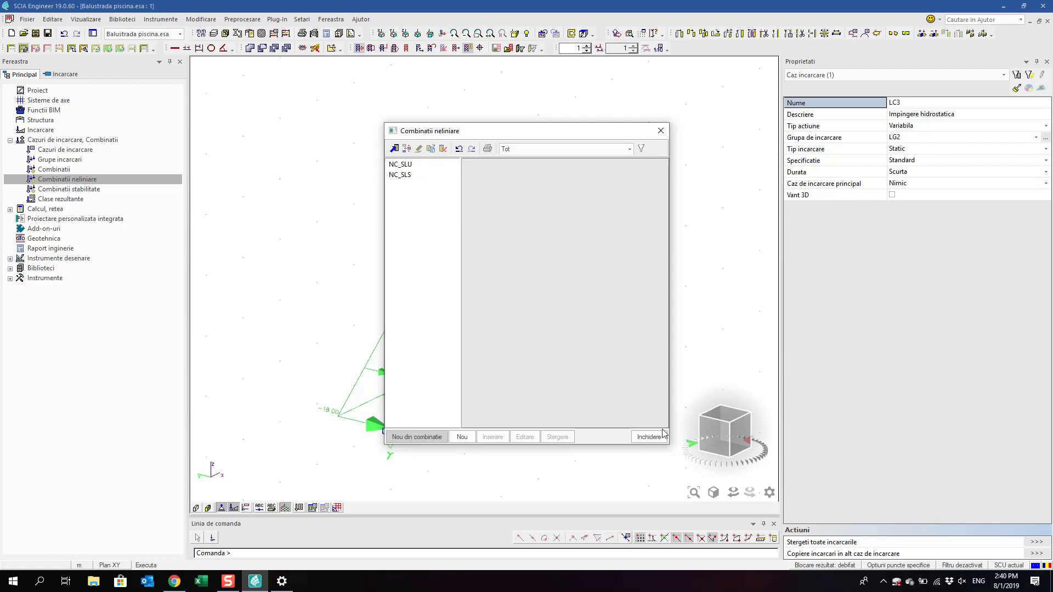
click(647, 437)
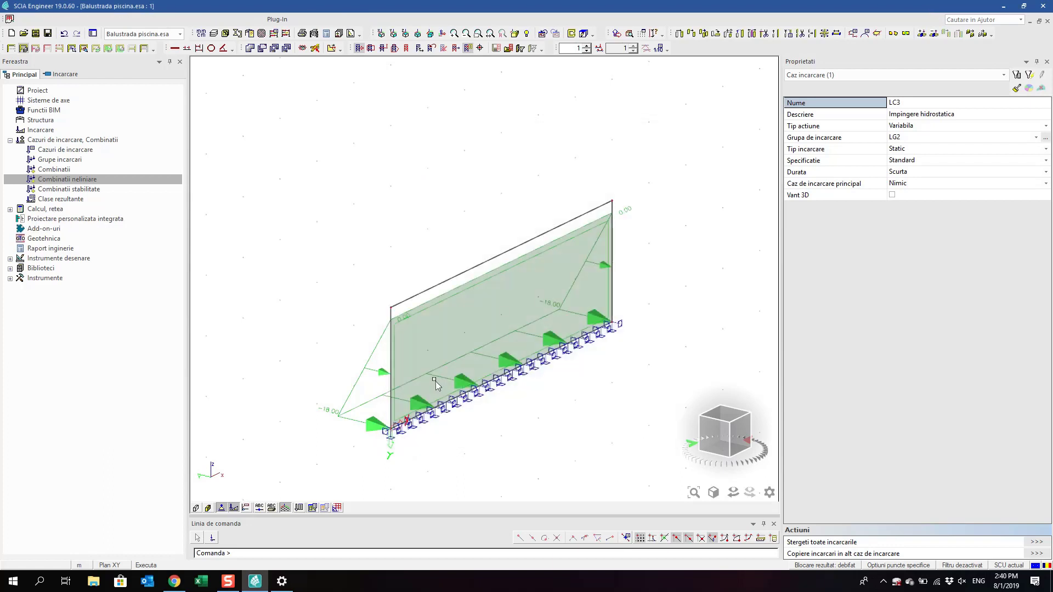
Open the mesh setup and set the mesh size for surfaces and curved elements to 0.3 m
scroll(487, 370, up, 2)
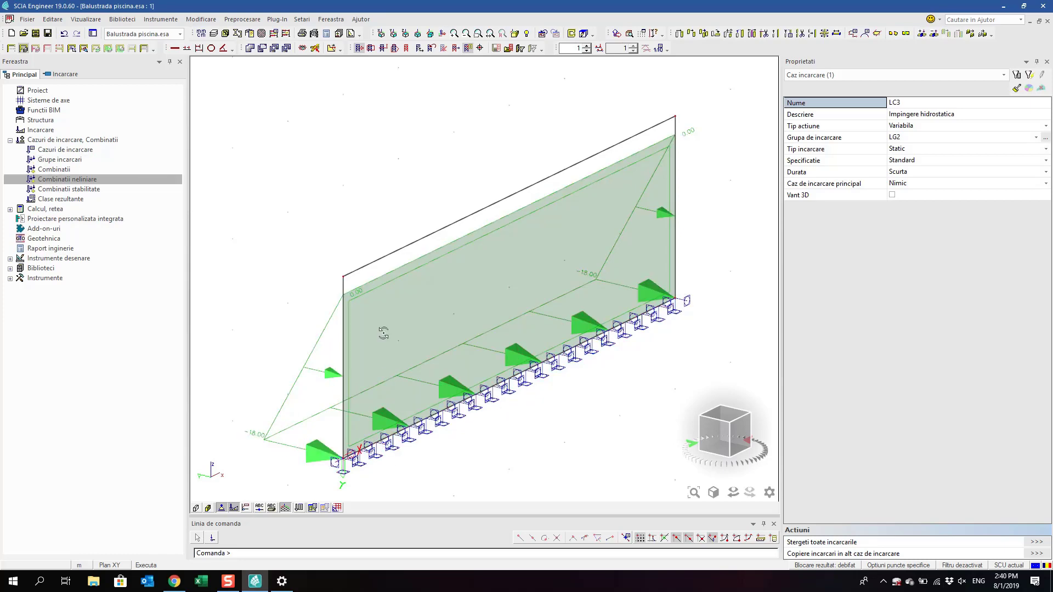
ctrl+right_drag(367, 403, 371, 334)
click(22, 209)
click(10, 209)
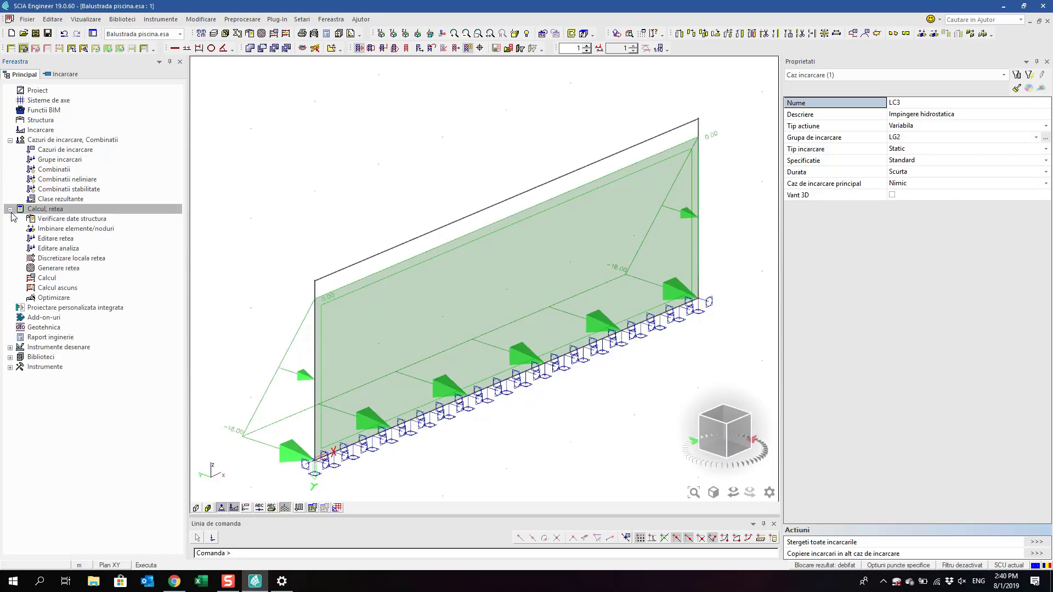
click(101, 239)
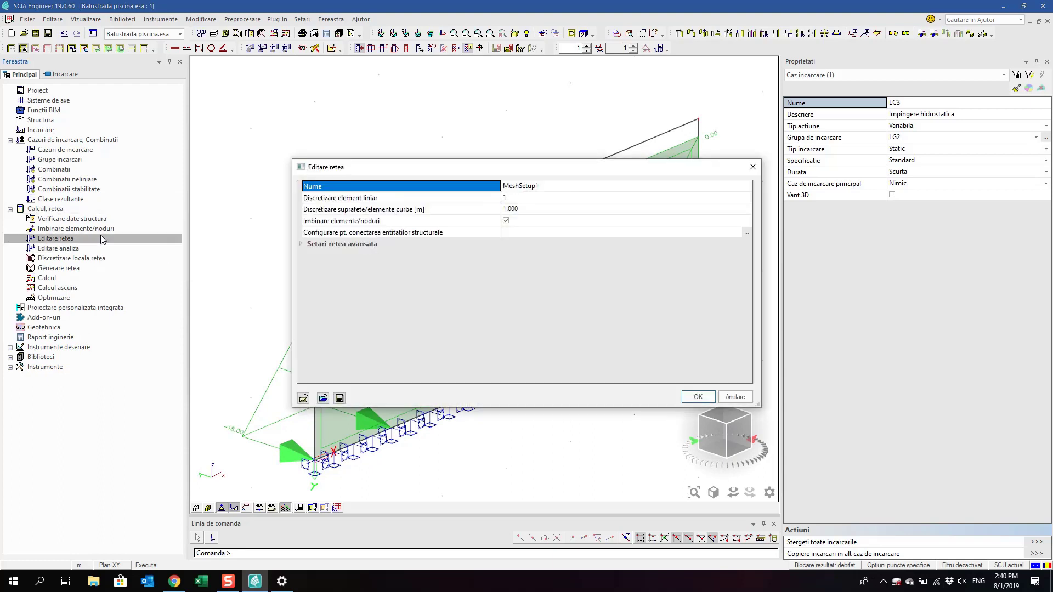
click(557, 209)
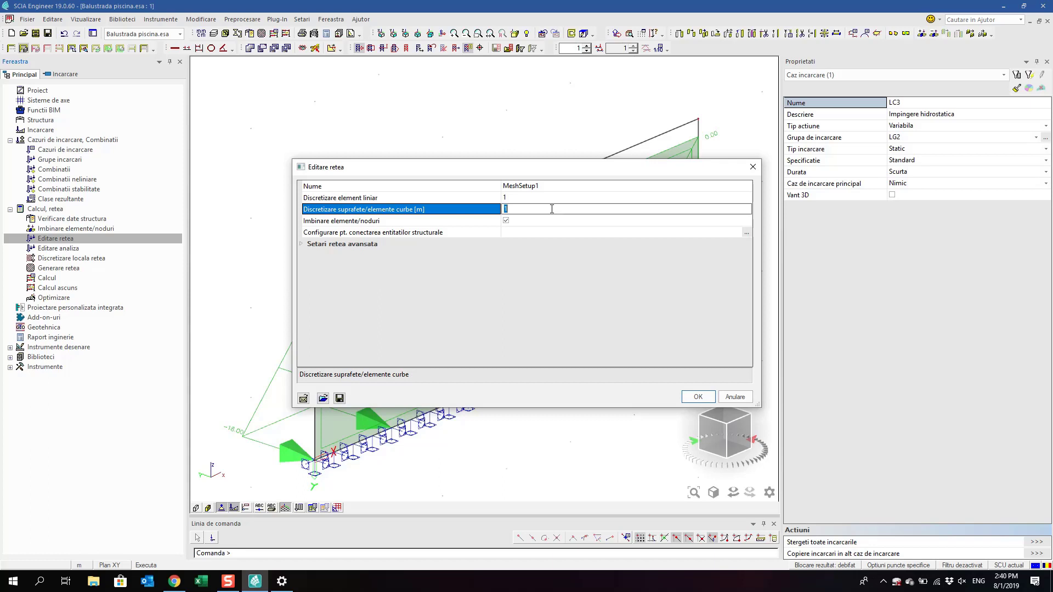
text(0.3)
key(Return)
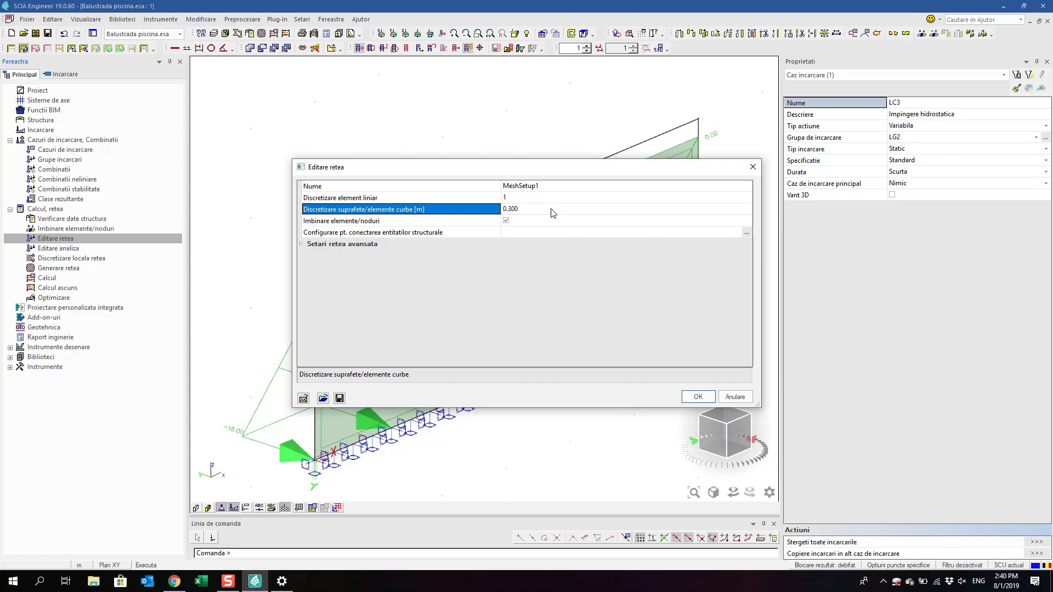
Refine the mesh size for surfaces and curved elements to 0.1 m and confirm the mesh setup
click(553, 213)
click(525, 211)
key(shift+Left)
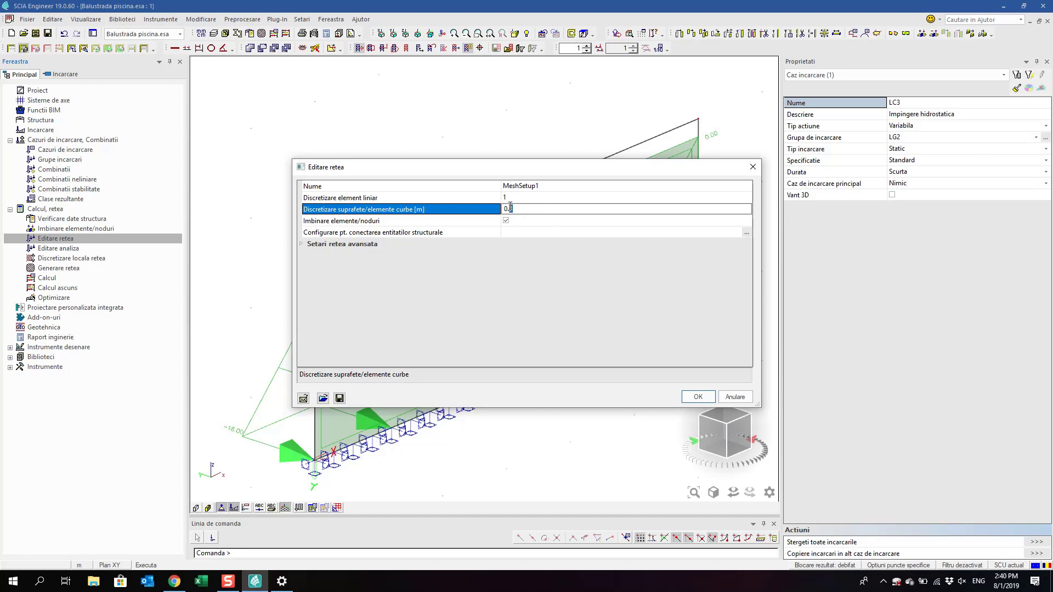
text(1)
key(Return)
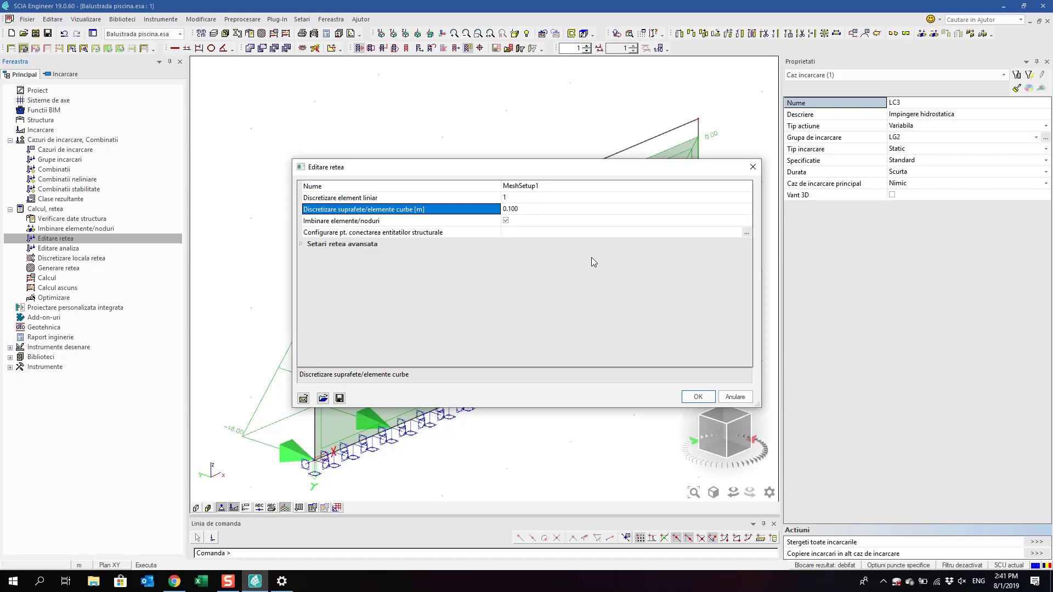
click(699, 397)
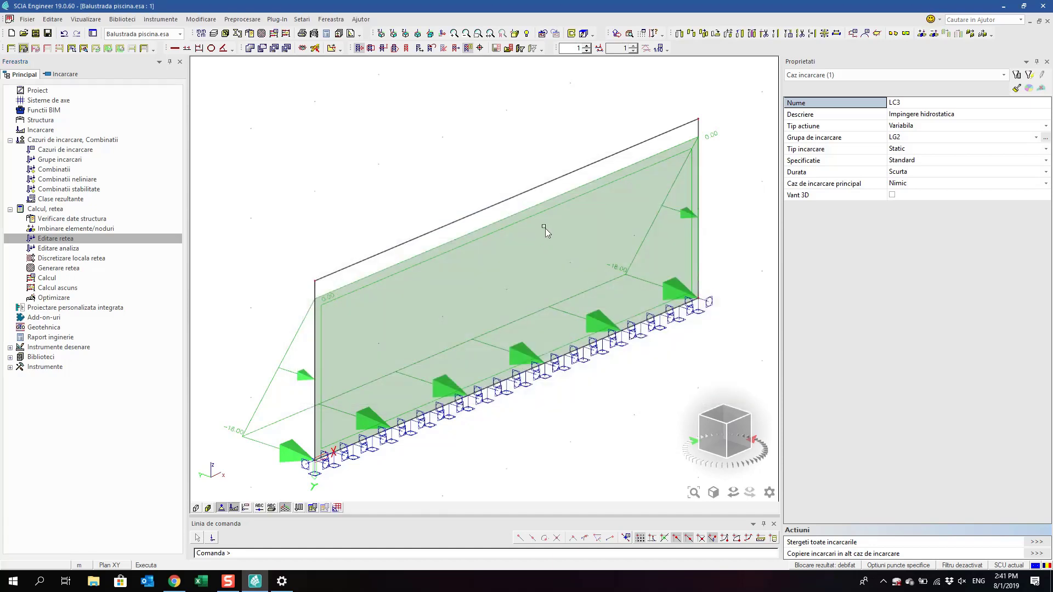
Generate the finite element mesh and turn on mesh display (Afisare retea) in the view parameters
click(263, 35)
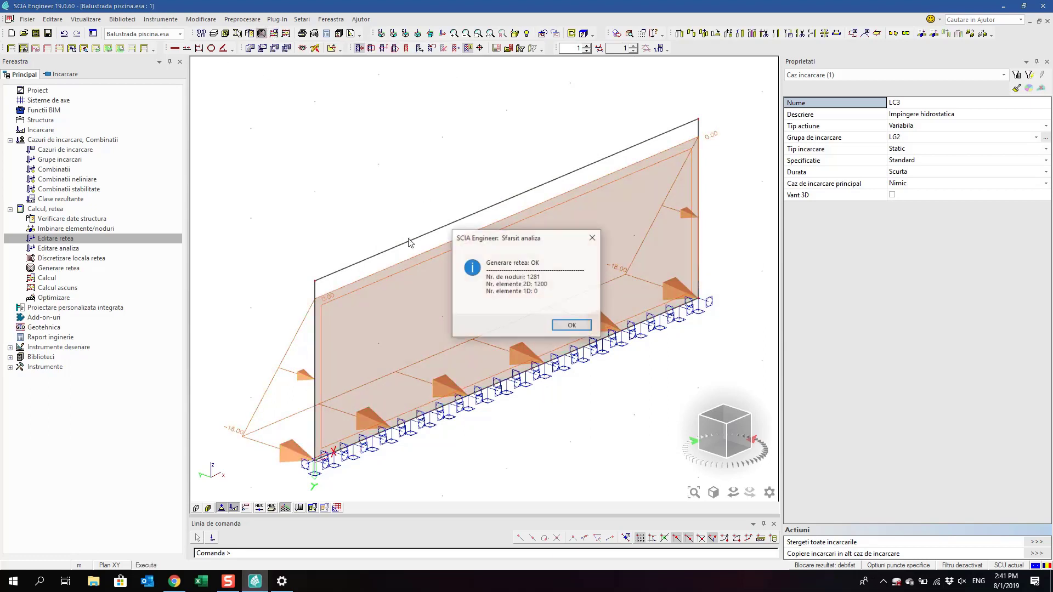
click(582, 329)
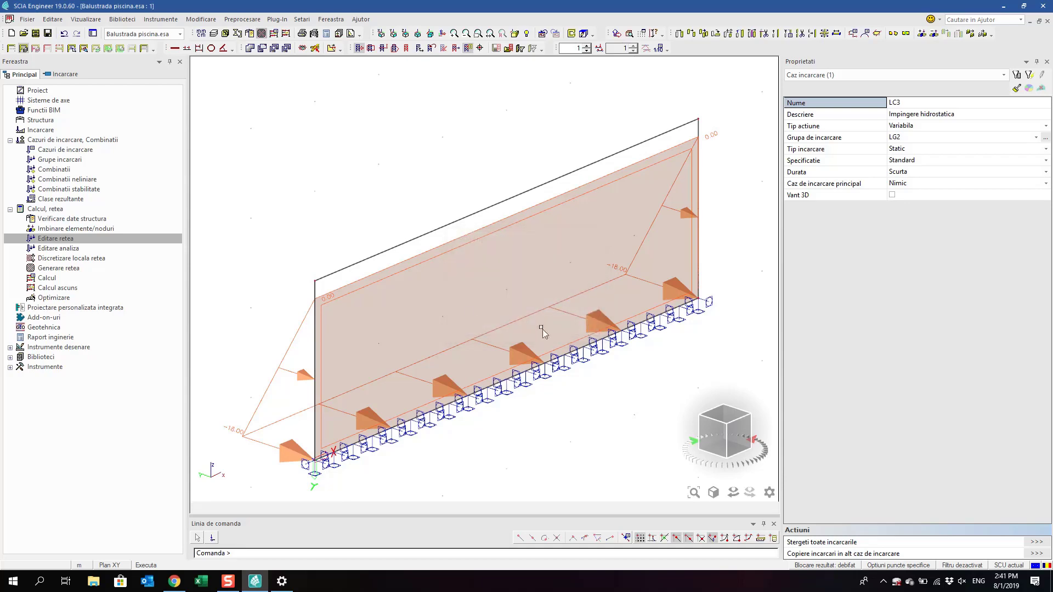
right_click(331, 211)
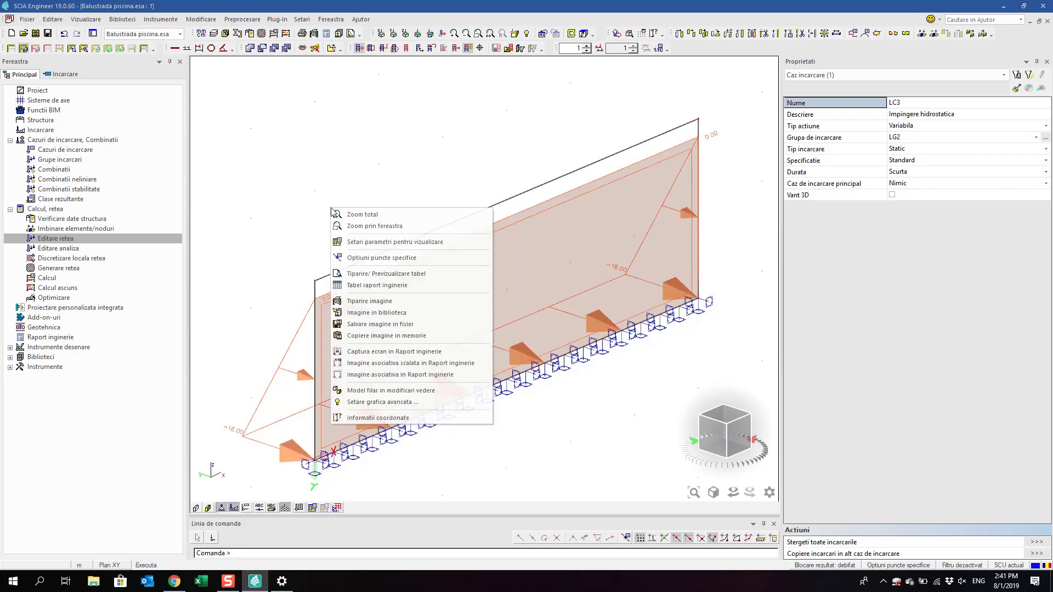
click(425, 245)
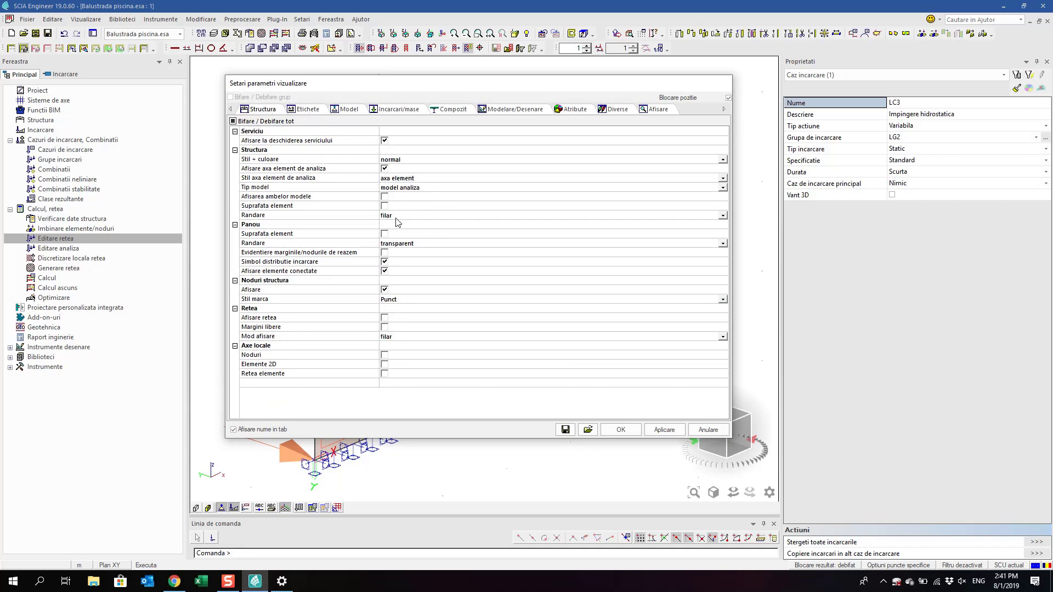
click(385, 318)
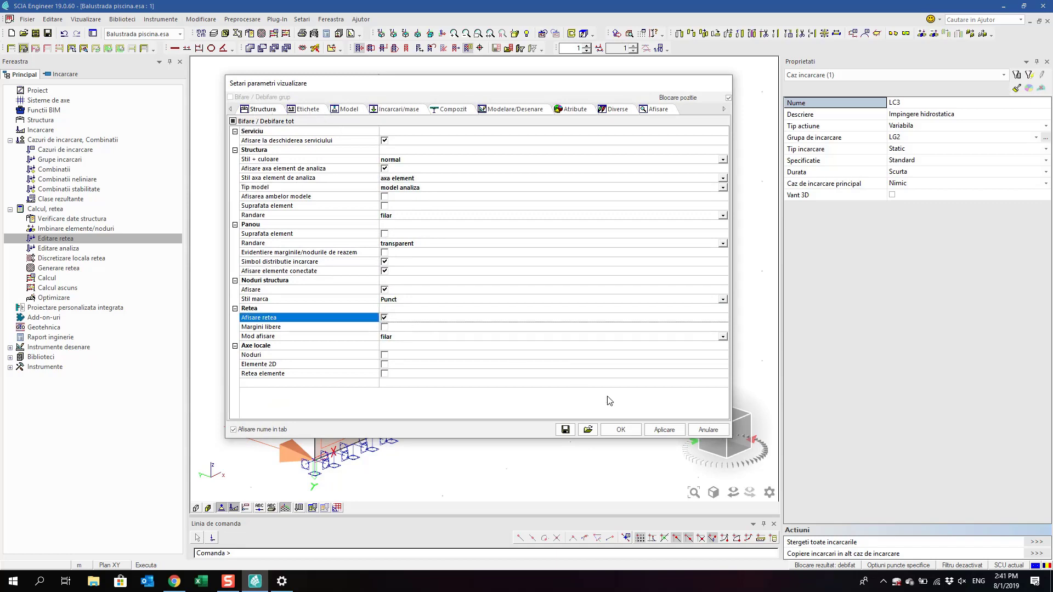
click(612, 430)
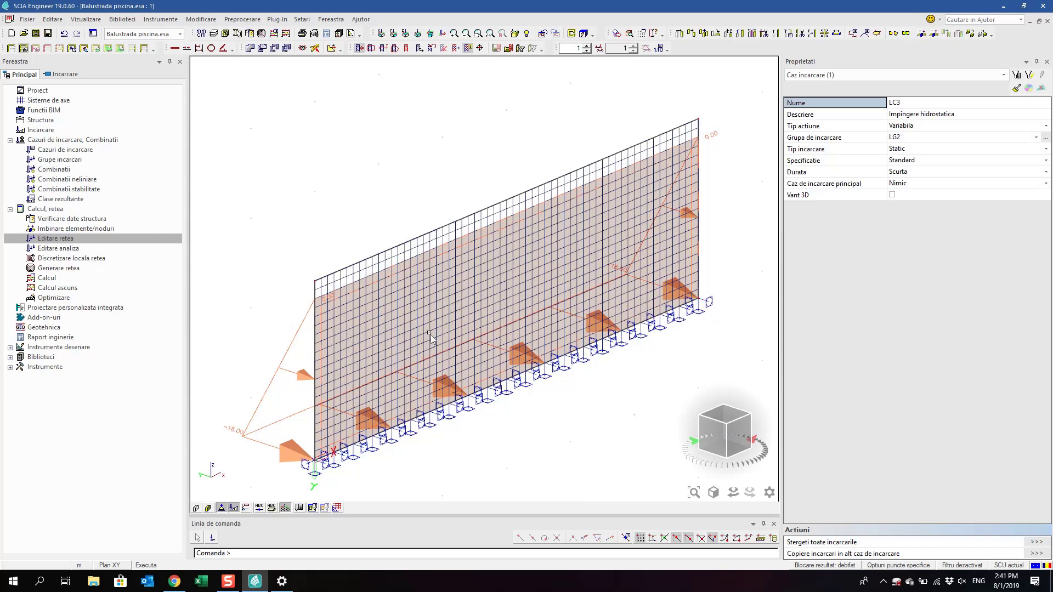
View the glass rooftop pool reference video in the Chrome browser, return to SCIA Engineer and examine the supported edge of the meshed panel
click(175, 583)
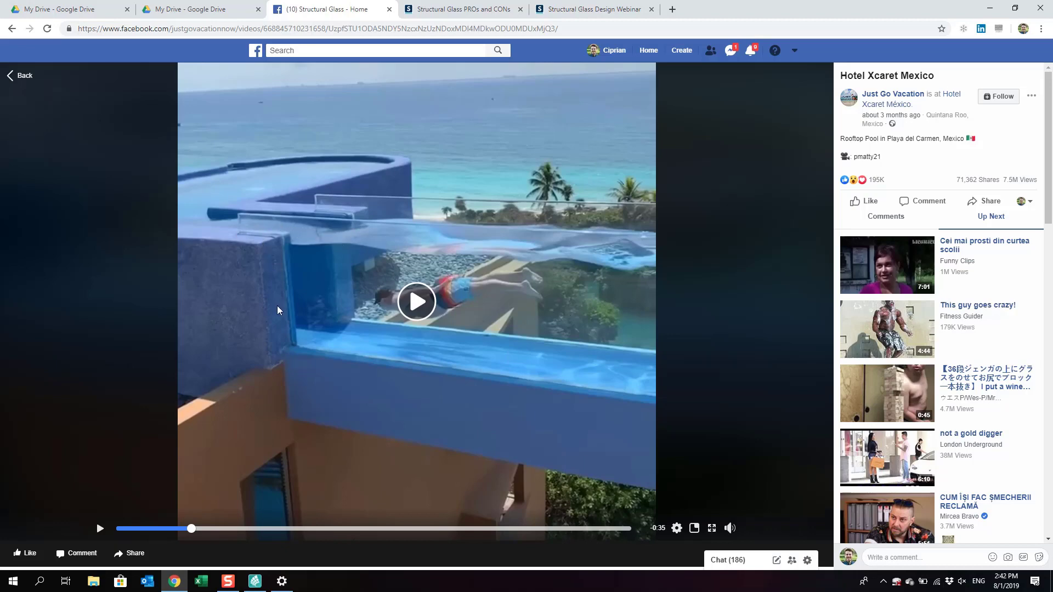
mouse_move(255, 587)
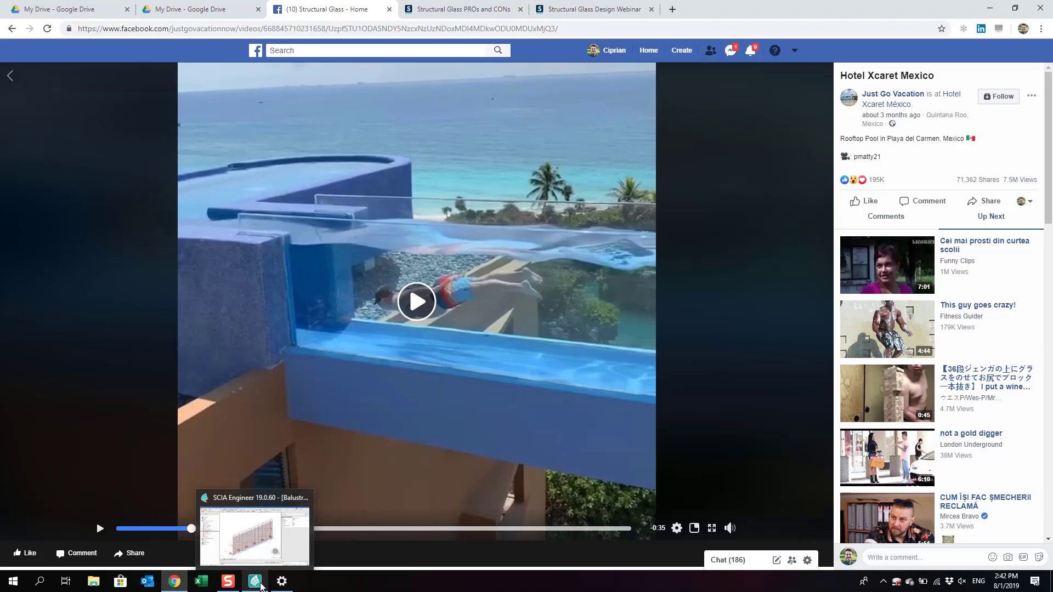
click(261, 586)
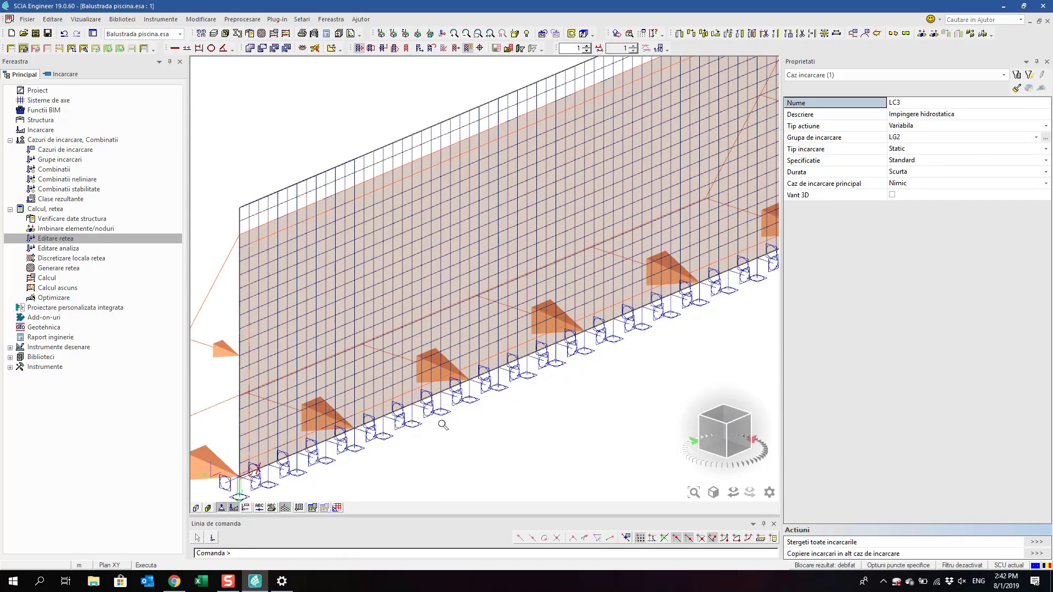
scroll(468, 433, up, 2)
scroll(415, 406, down, 2)
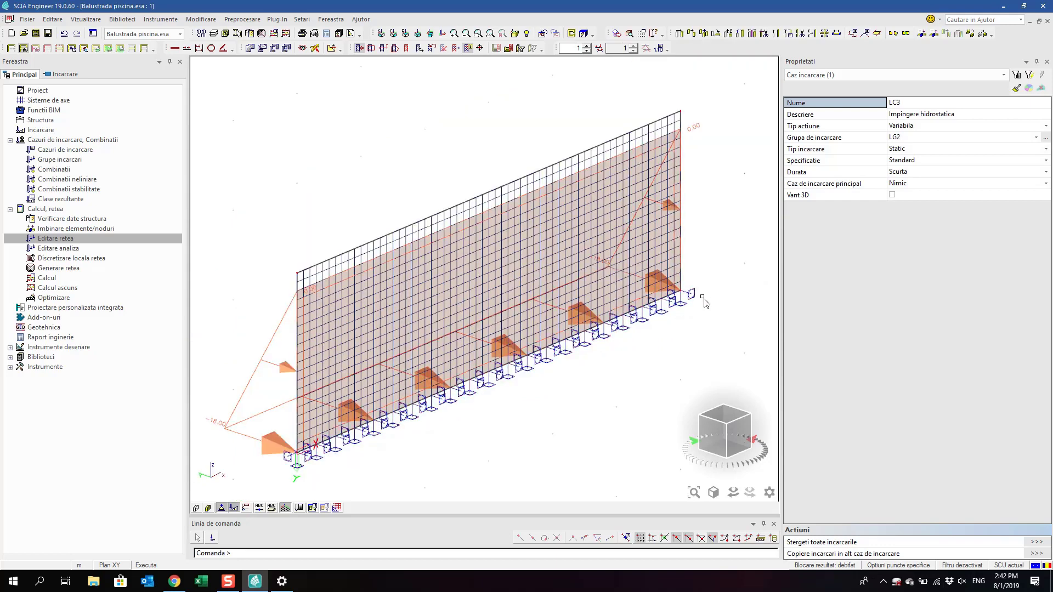
Add a local 2D edge mesh refinement with a size of 0.05 m to the panel's bottom edge and both vertical side edges
click(98, 260)
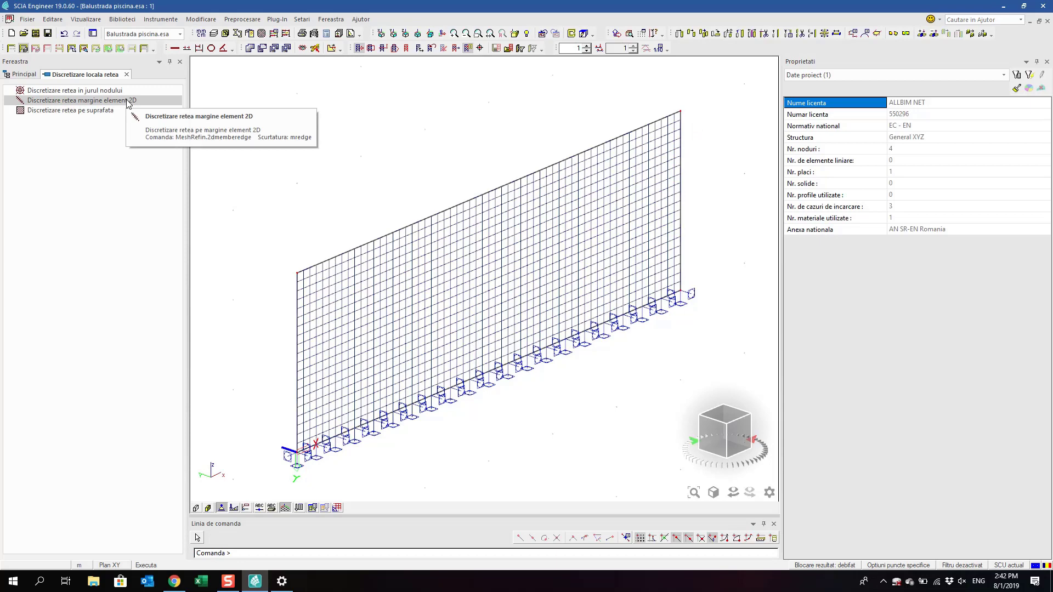
click(128, 102)
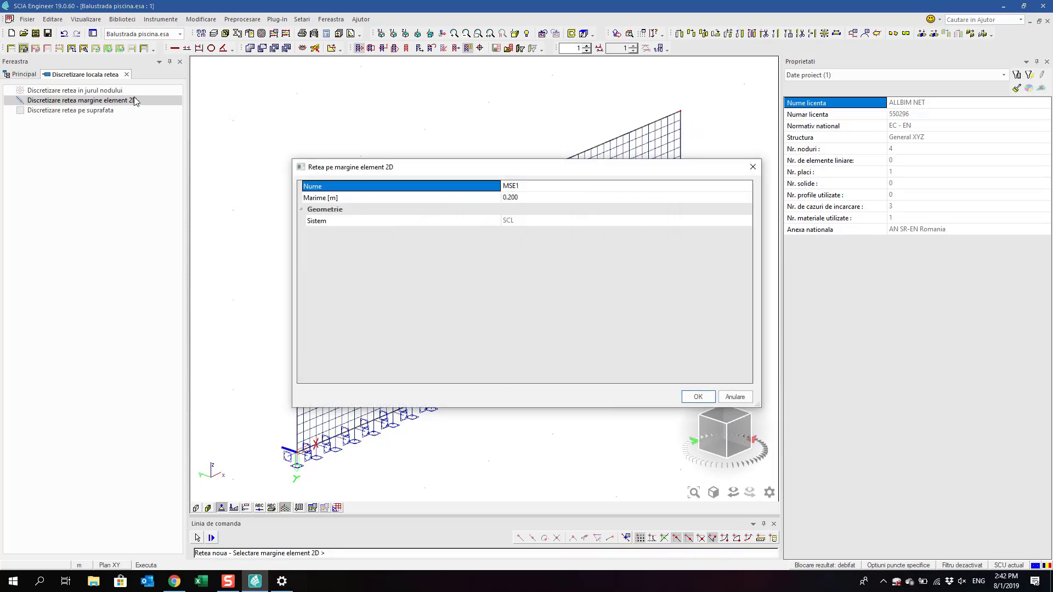
click(529, 196)
text(0.05)
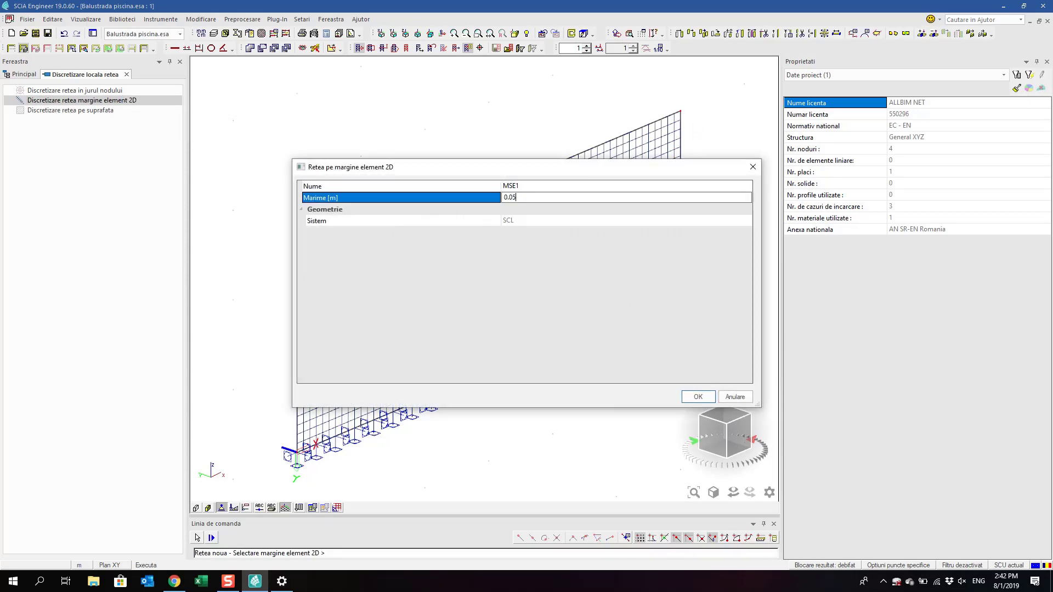
key(Return)
click(694, 398)
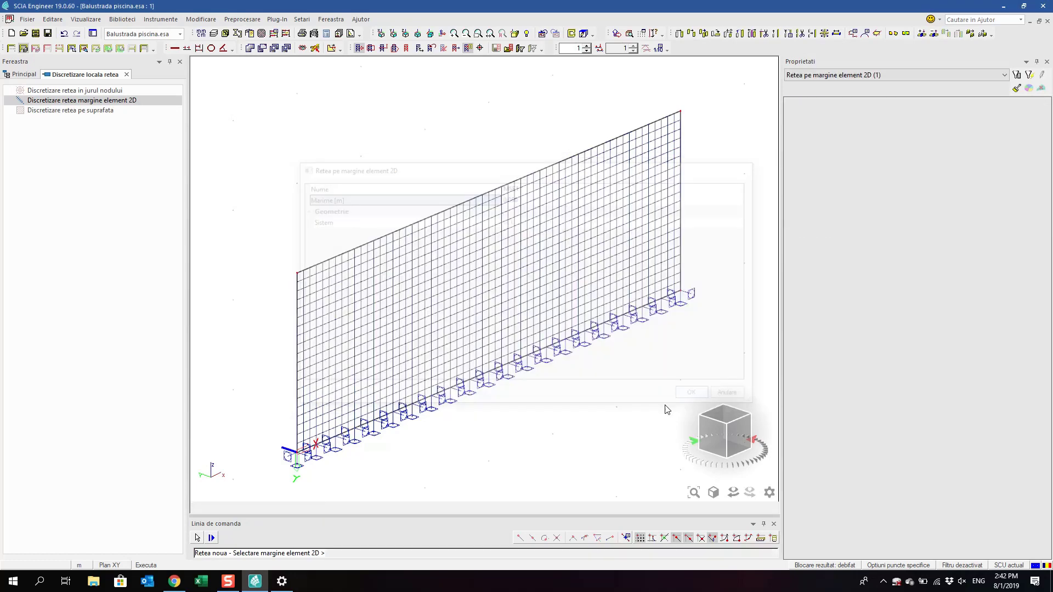
click(410, 405)
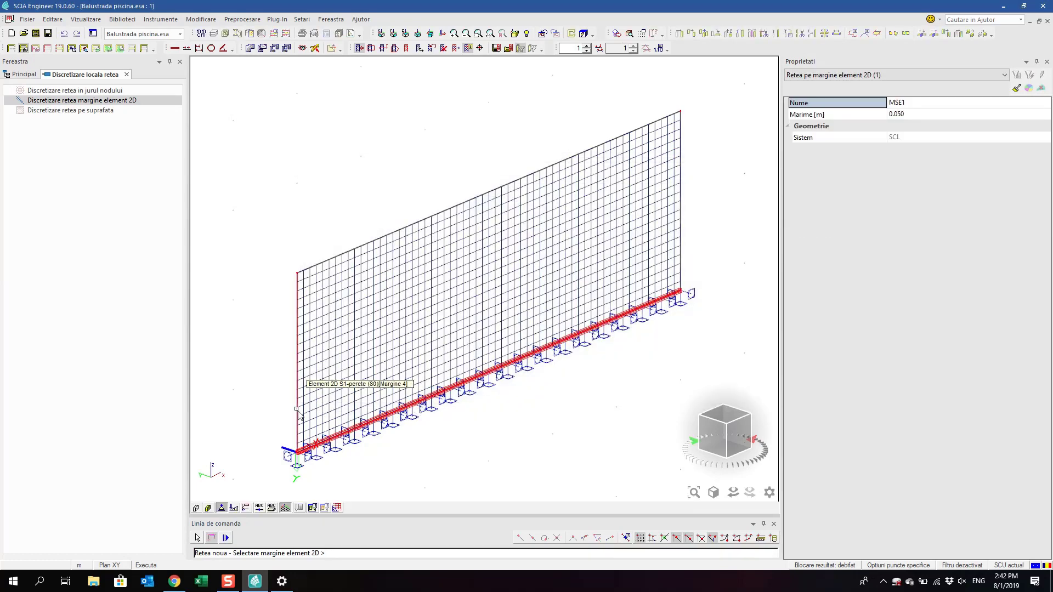
click(297, 410)
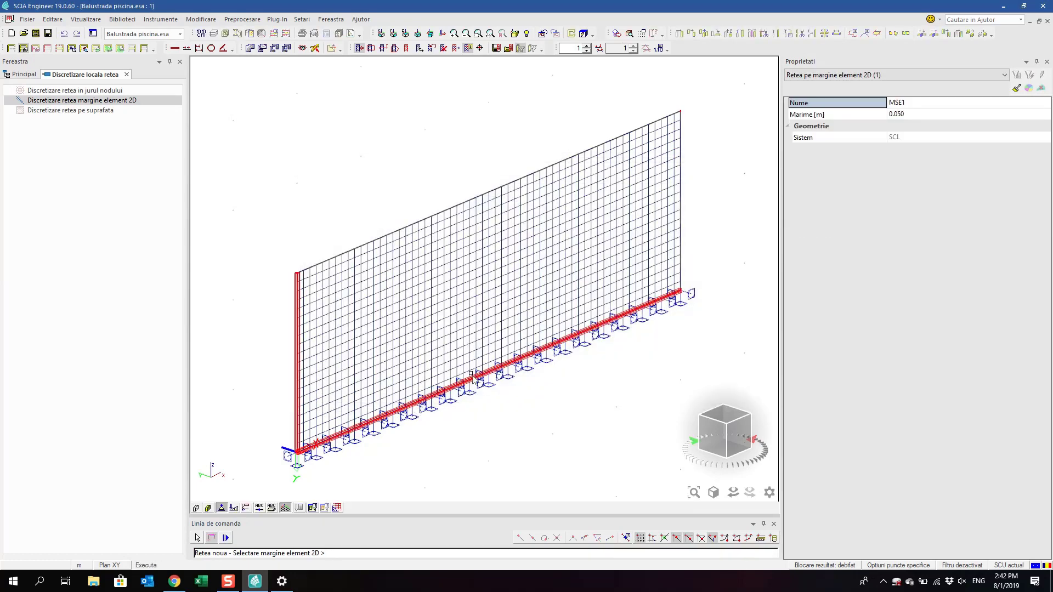
click(681, 282)
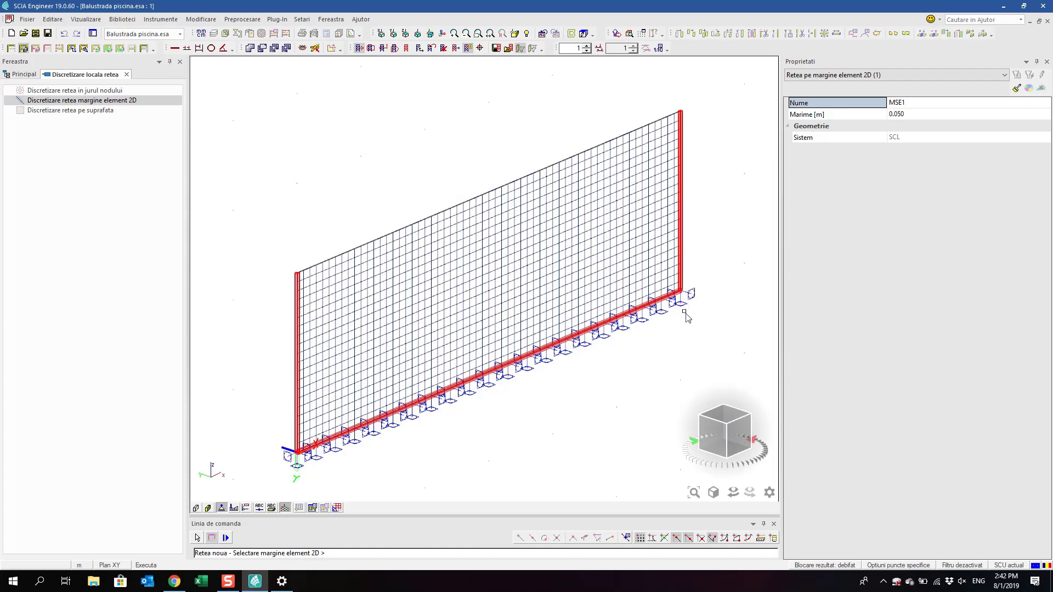
key(Escape)
key(Escape)
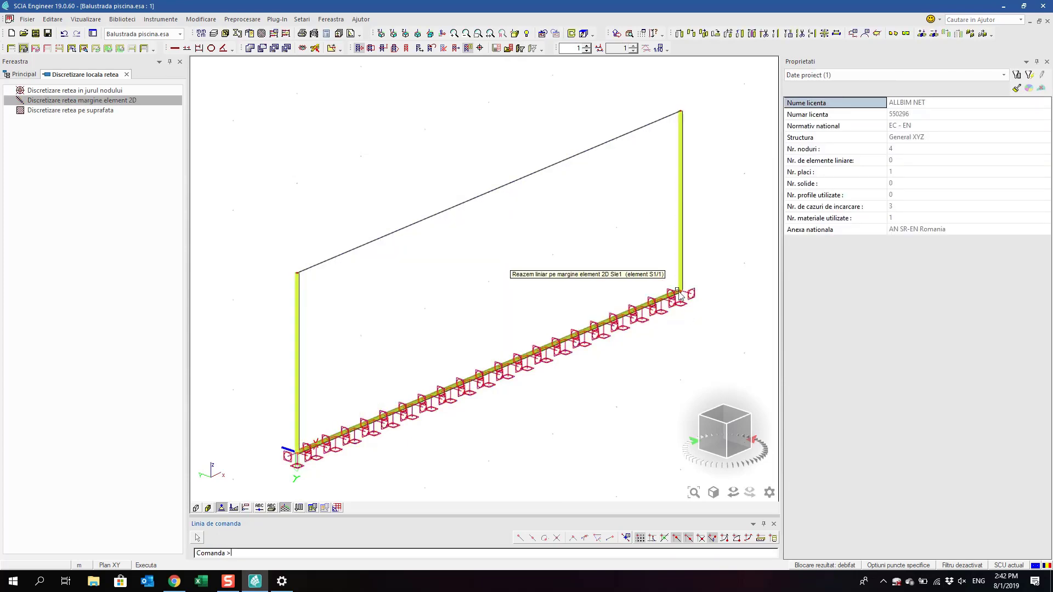
Switch the model and load display style (Stil / Randare) to wireframe in the view parameters
right_click(435, 145)
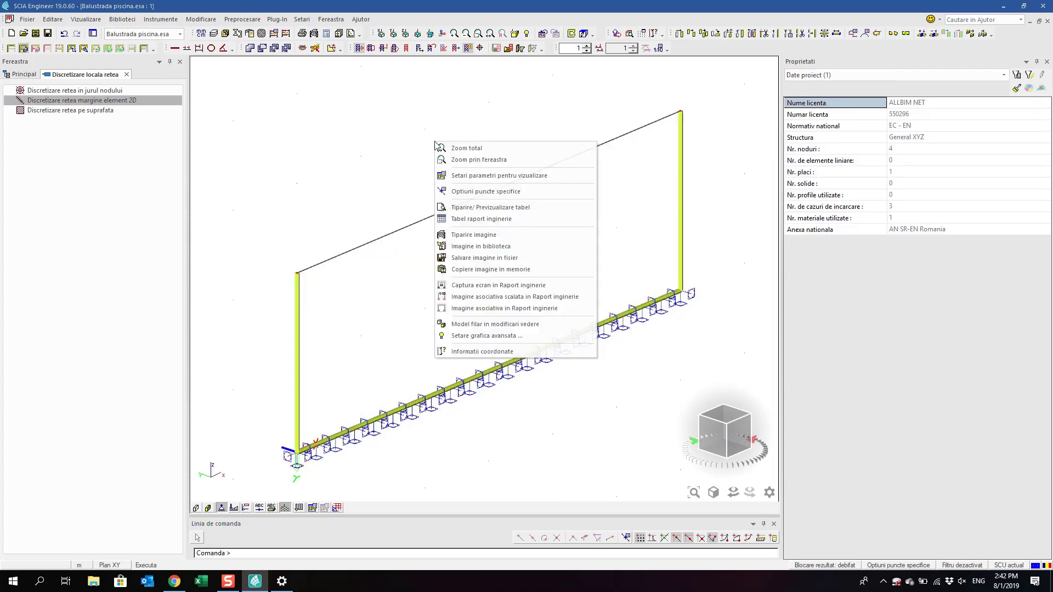
click(506, 176)
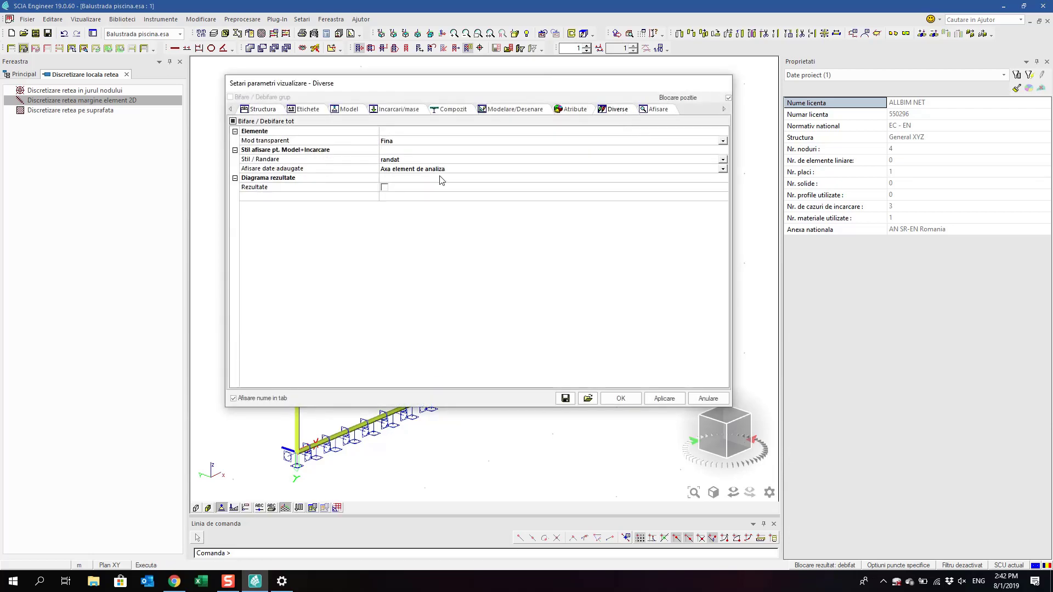
click(417, 141)
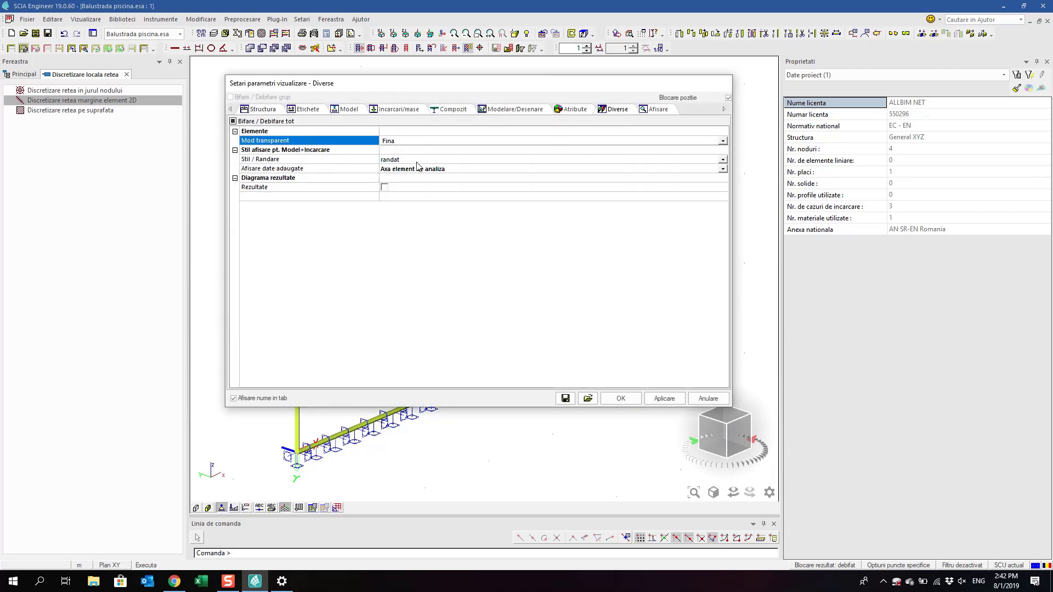
click(416, 162)
click(429, 178)
click(621, 399)
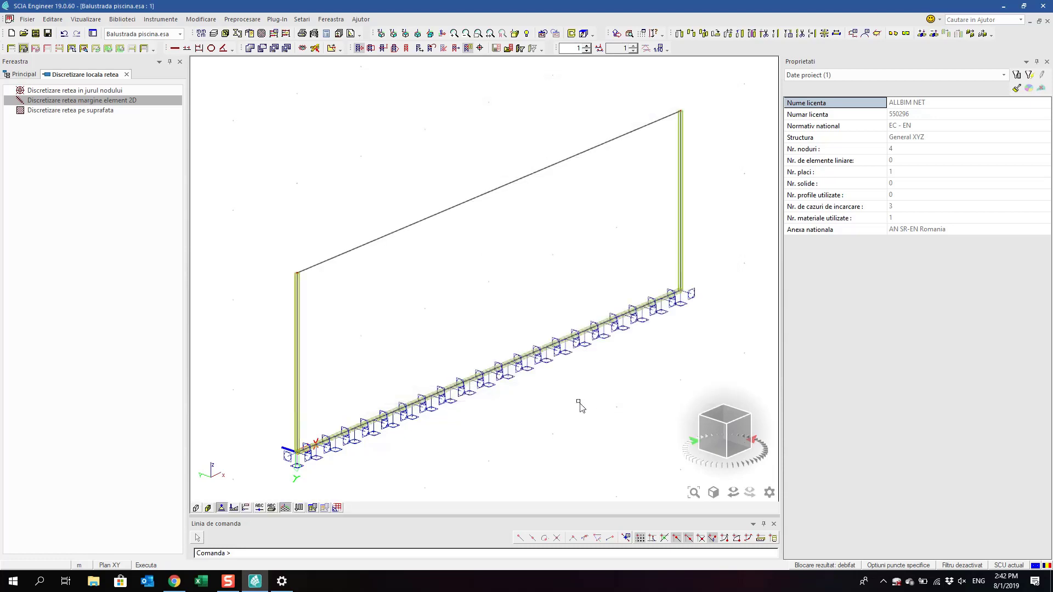
Regenerate the finite element mesh with the edge refinements and examine the lower edge
click(262, 34)
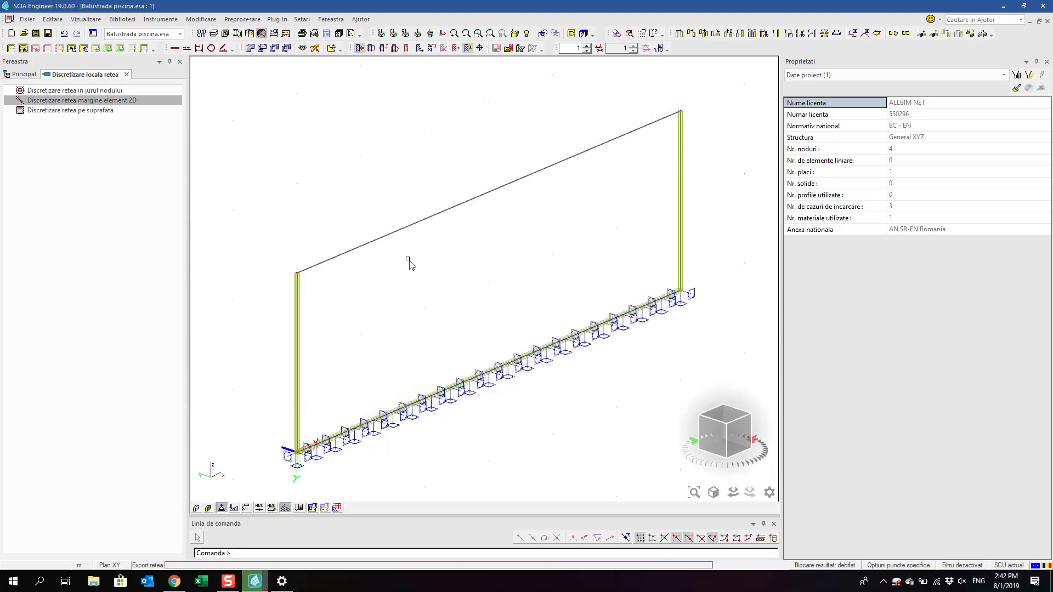
click(577, 327)
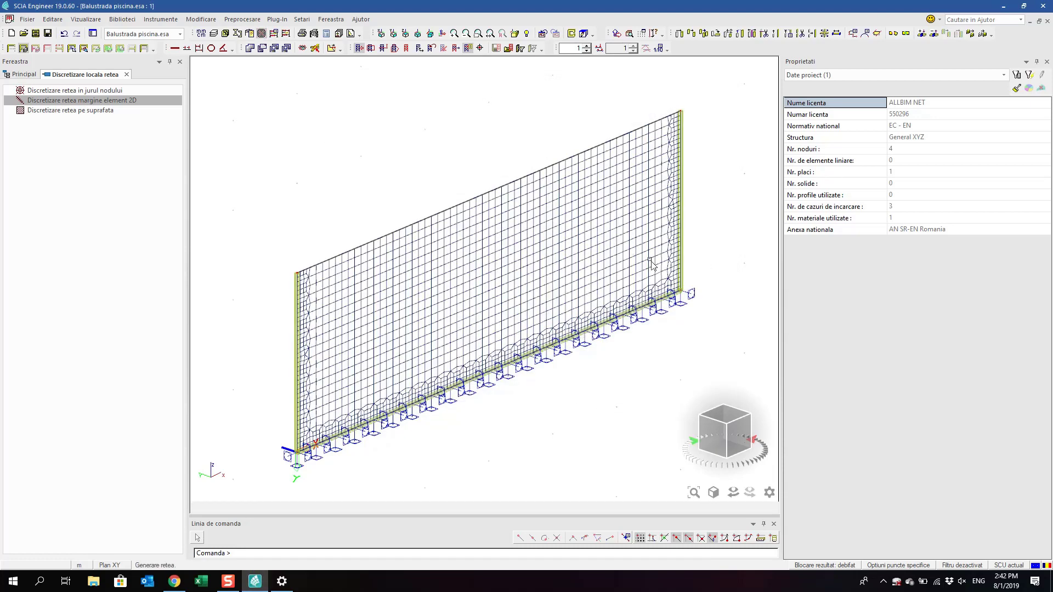
scroll(651, 265, up, 3)
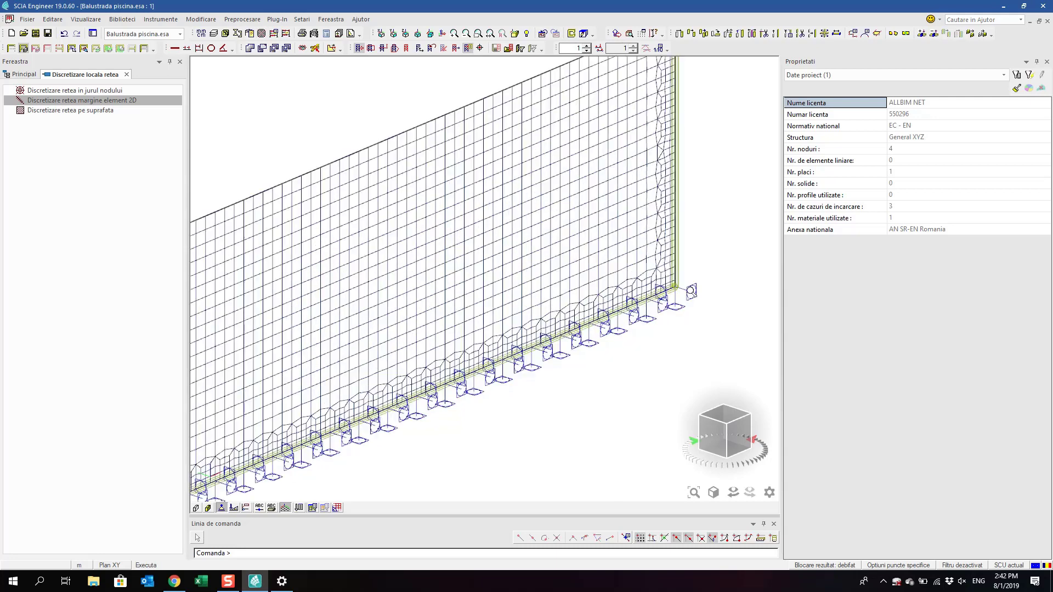
Add node mesh refinements at the panel's two bottom corners with a radius of 0.5 m and a ratio of 0.2
click(128, 90)
click(691, 392)
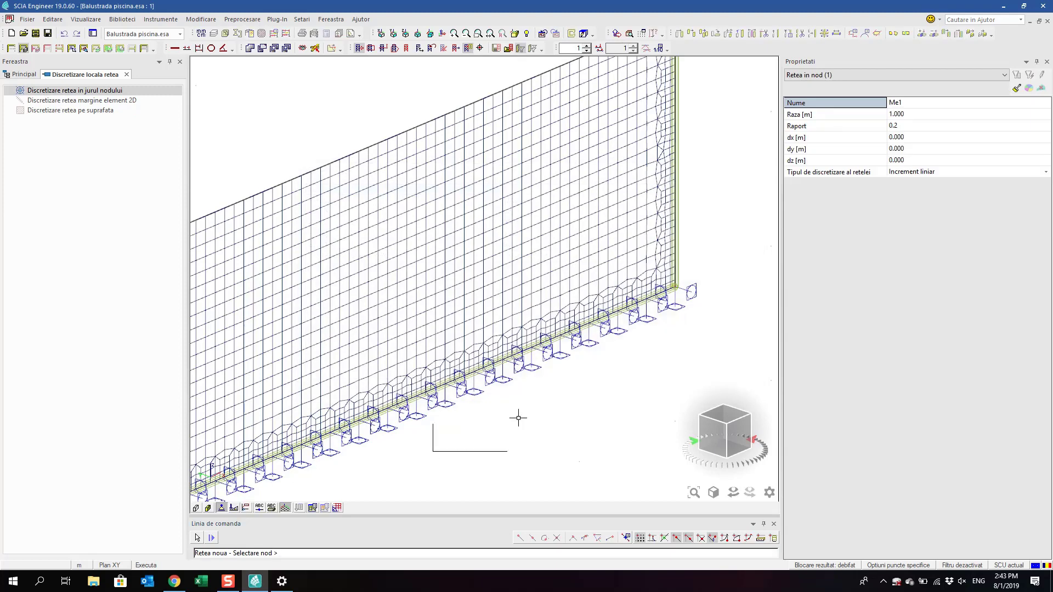
click(694, 284)
scroll(694, 283, down, 2)
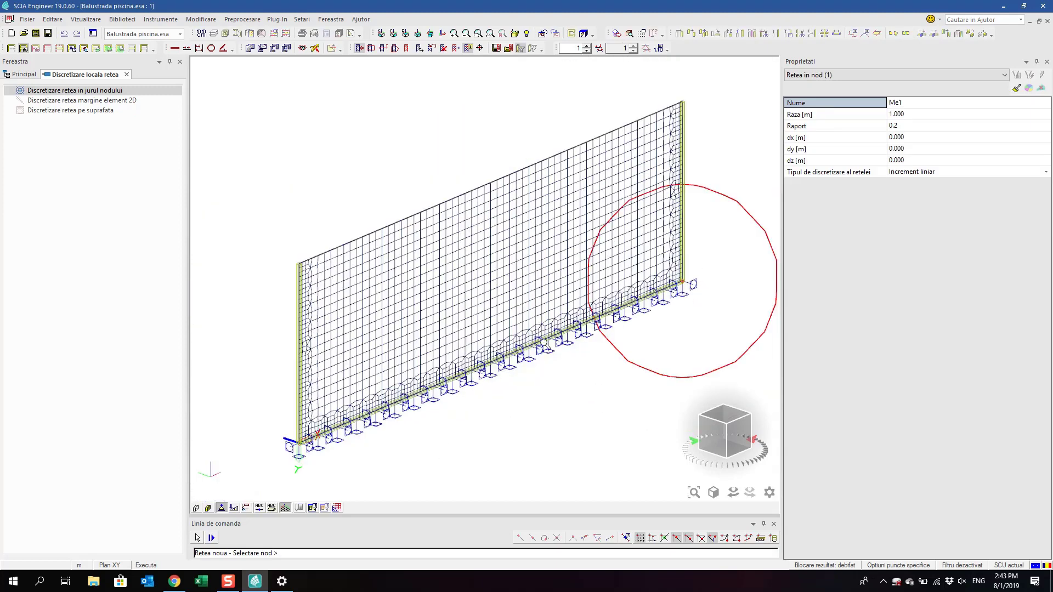
click(299, 442)
click(907, 115)
text(0.5)
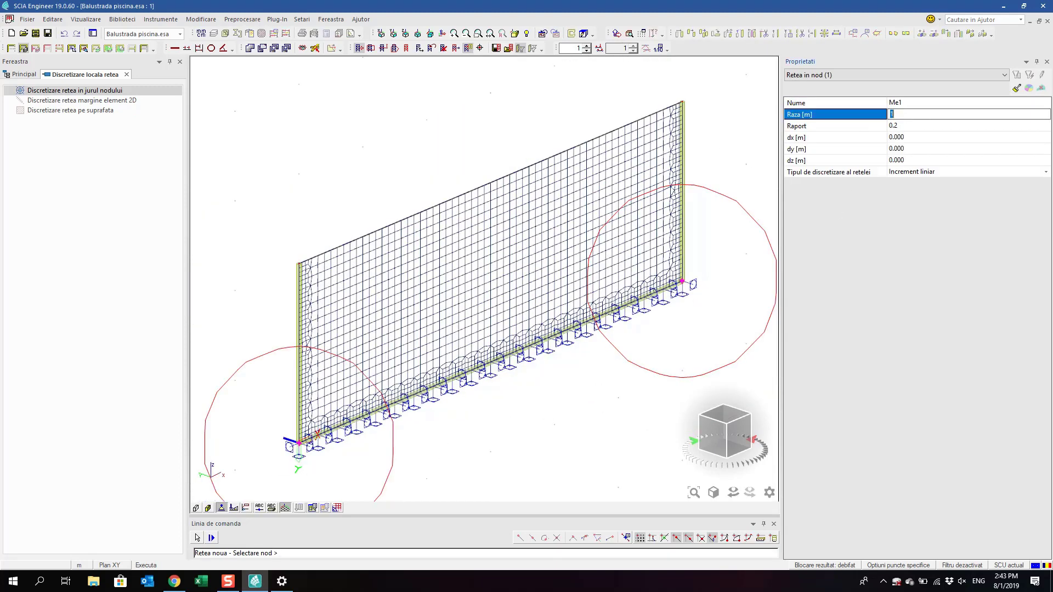
key(Return)
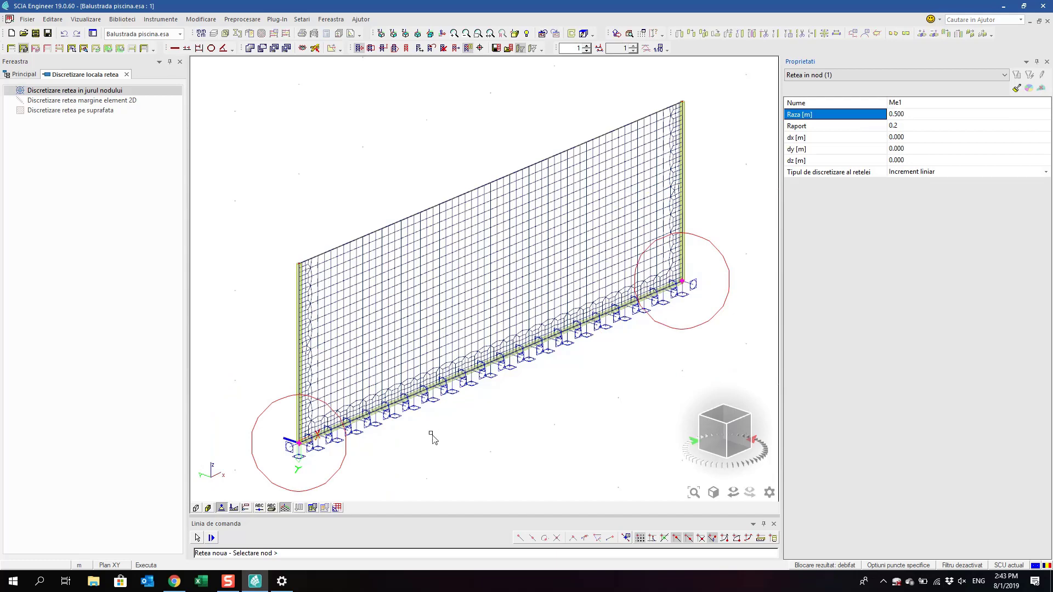
key(Escape)
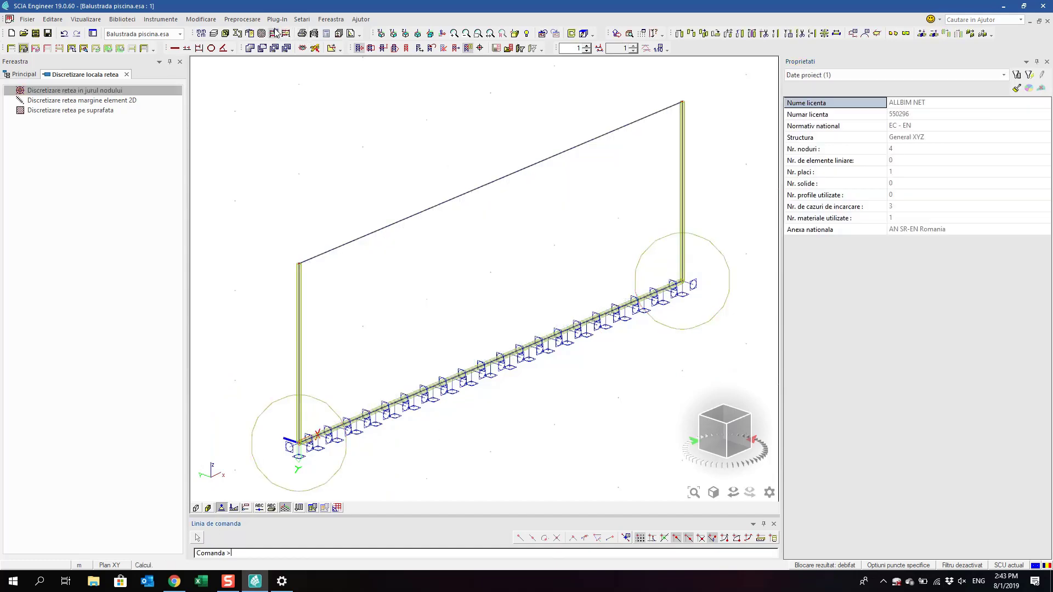
Regenerate the mesh with the node refinements, inspect the bottom corner up close and leave the local mesh refinement service
click(262, 34)
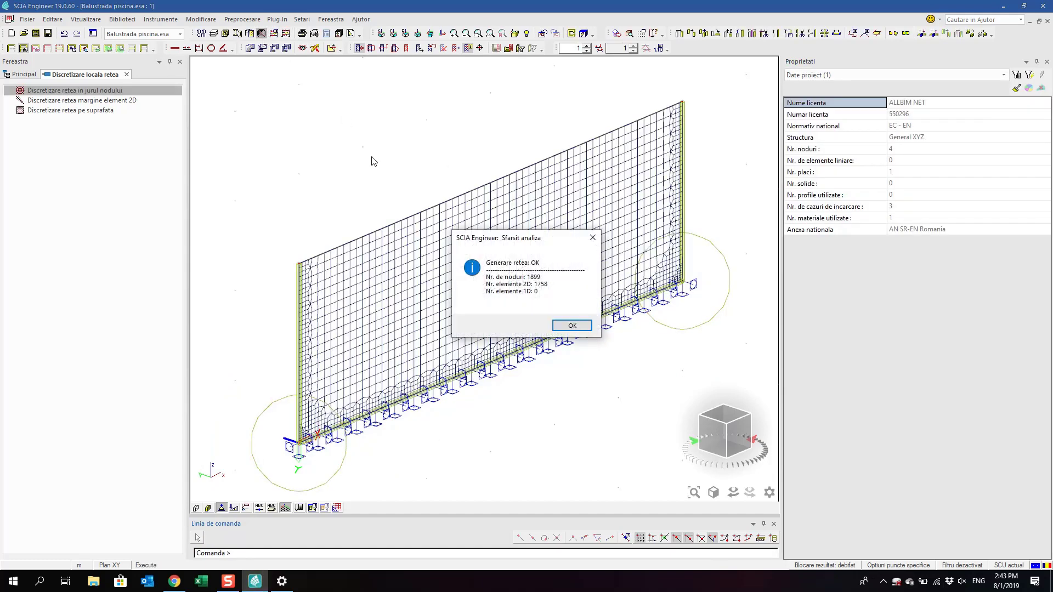
click(571, 328)
scroll(379, 389, up, 5)
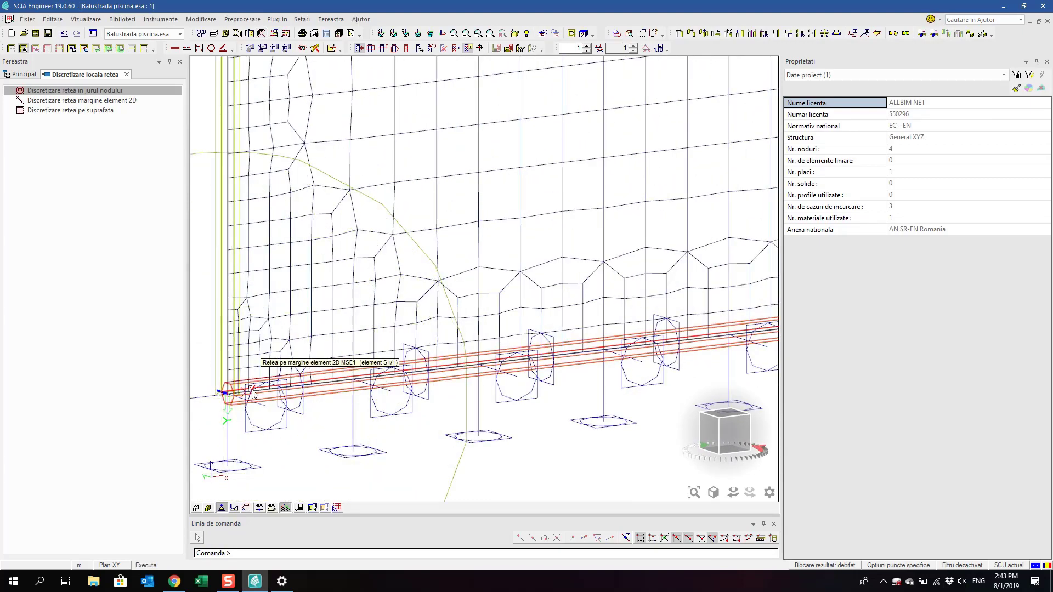
scroll(252, 393, down, 5)
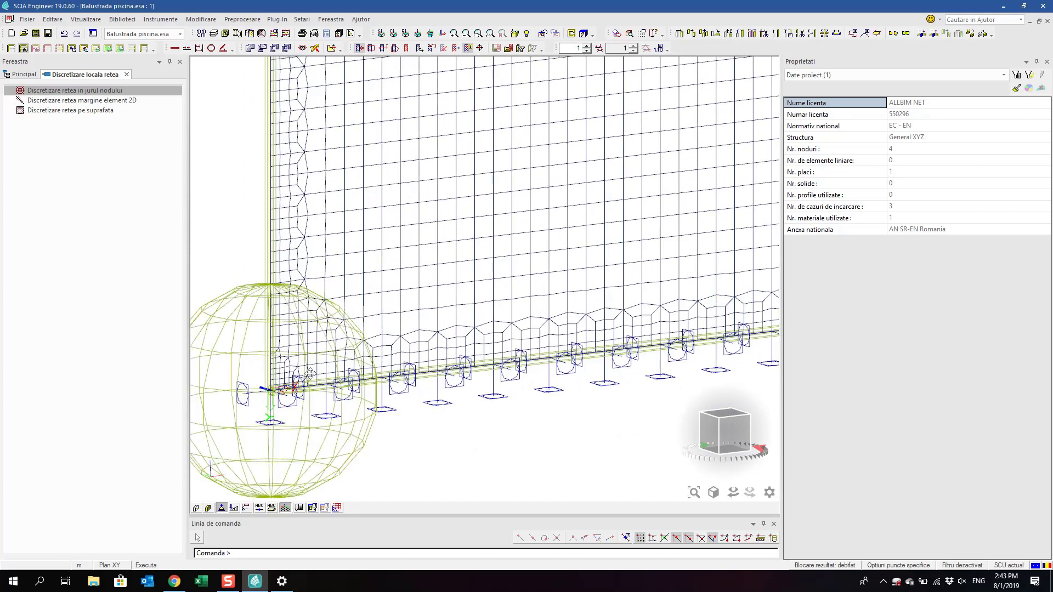
middle_drag(310, 374, 324, 370)
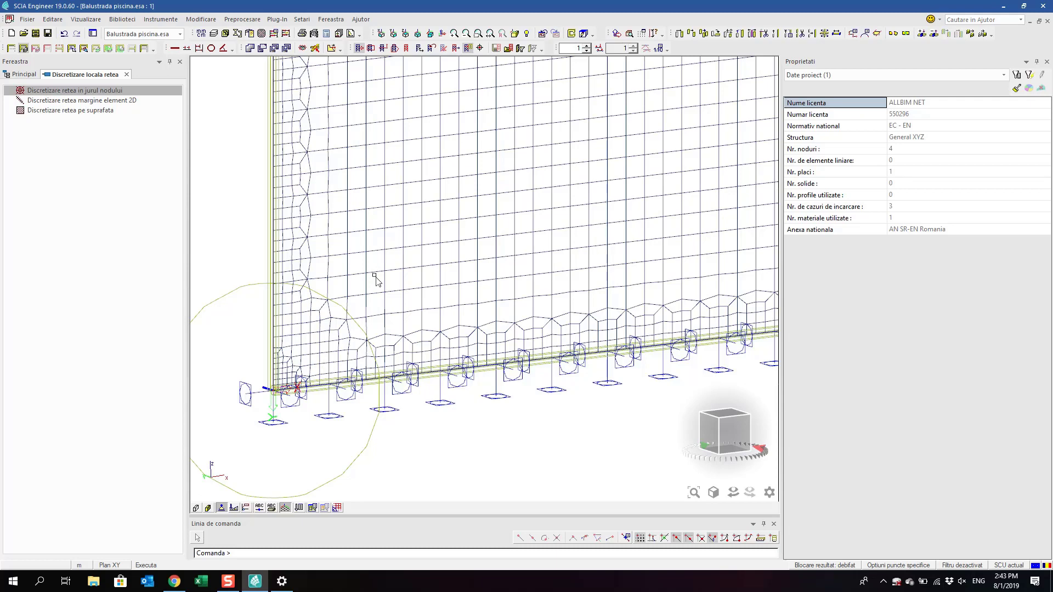
scroll(376, 274, down, 5)
key(Escape)
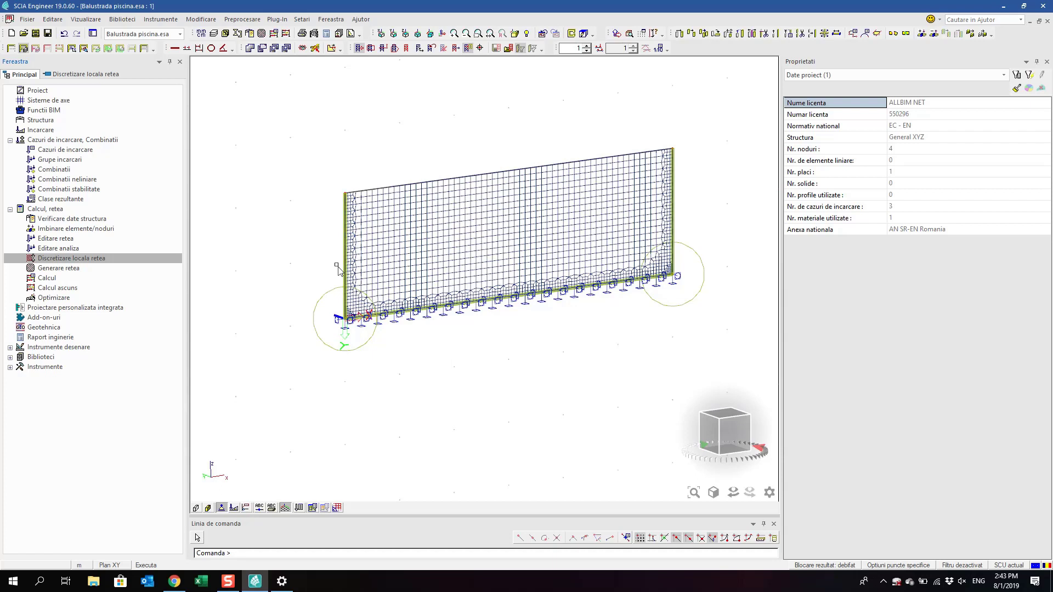
middle_drag(516, 200, 510, 230)
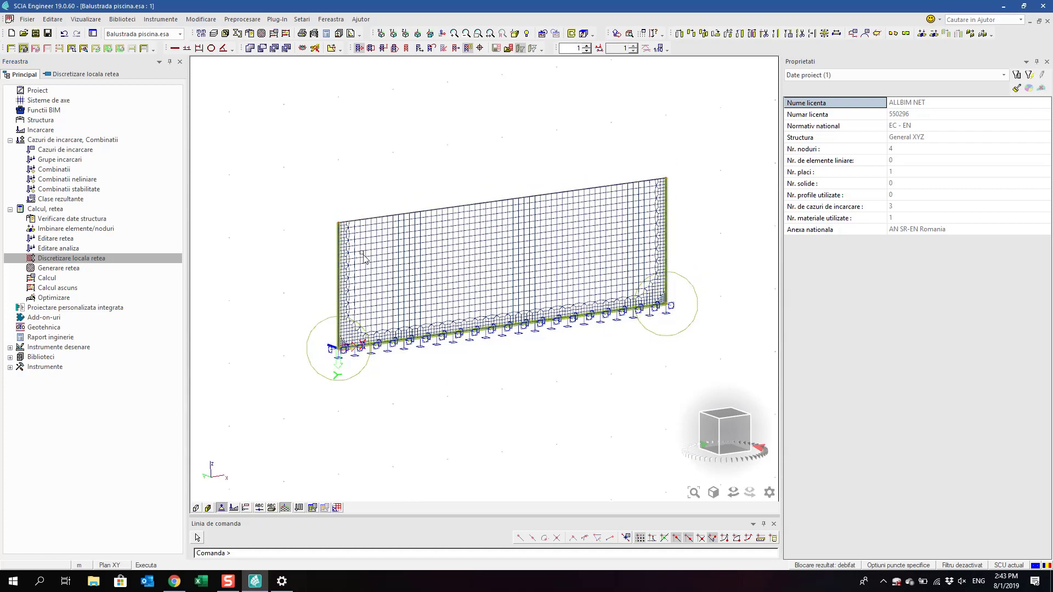
Run the linear and nonlinear finite element analyses, keeping Picard as the nonlinear calculation method
click(276, 35)
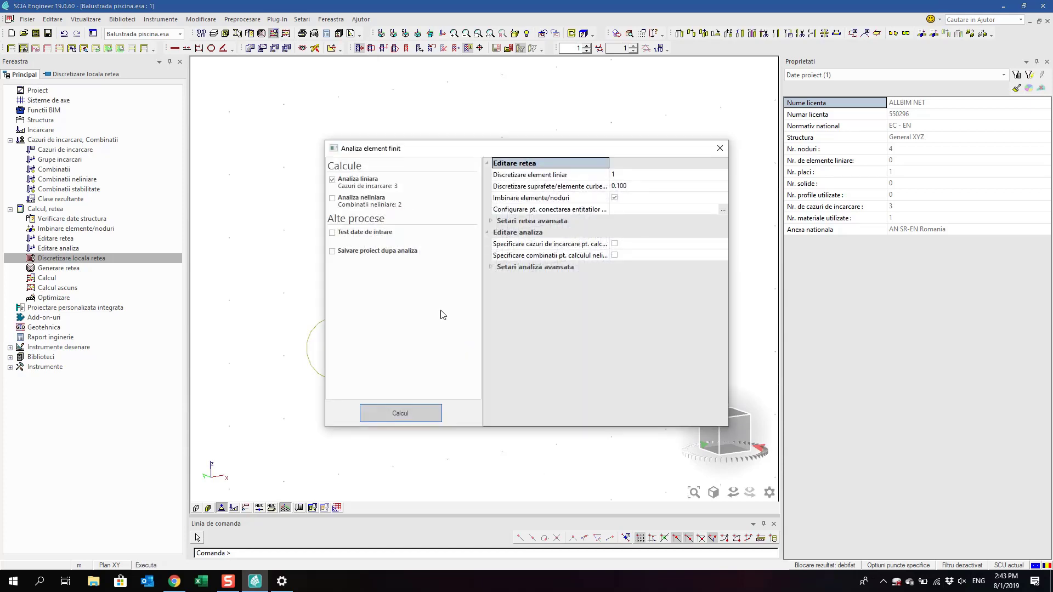
click(332, 197)
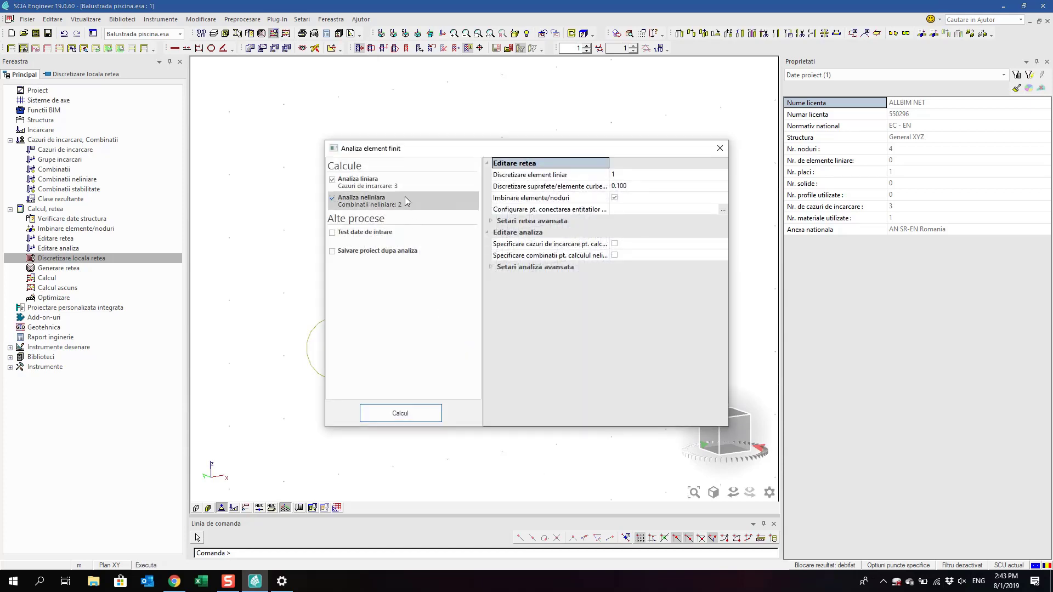
double_click(502, 268)
scroll(537, 271, down, 10)
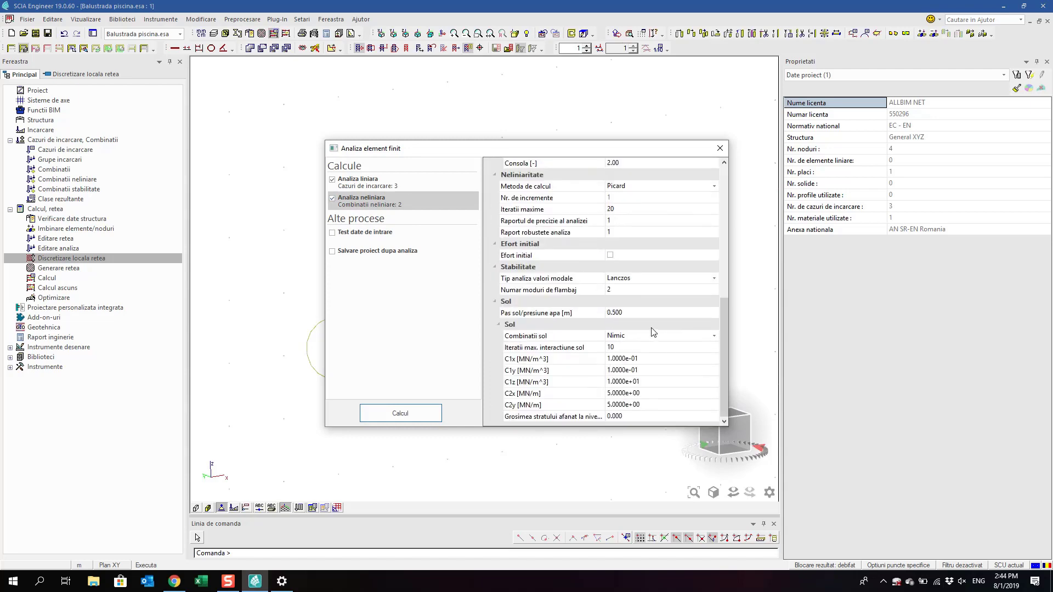
click(645, 186)
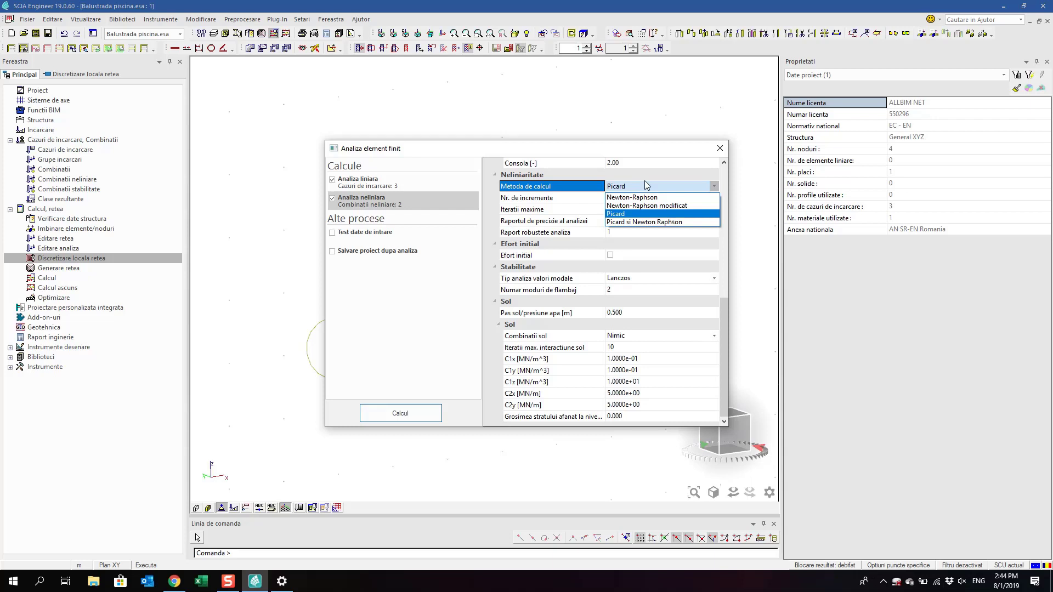
click(646, 185)
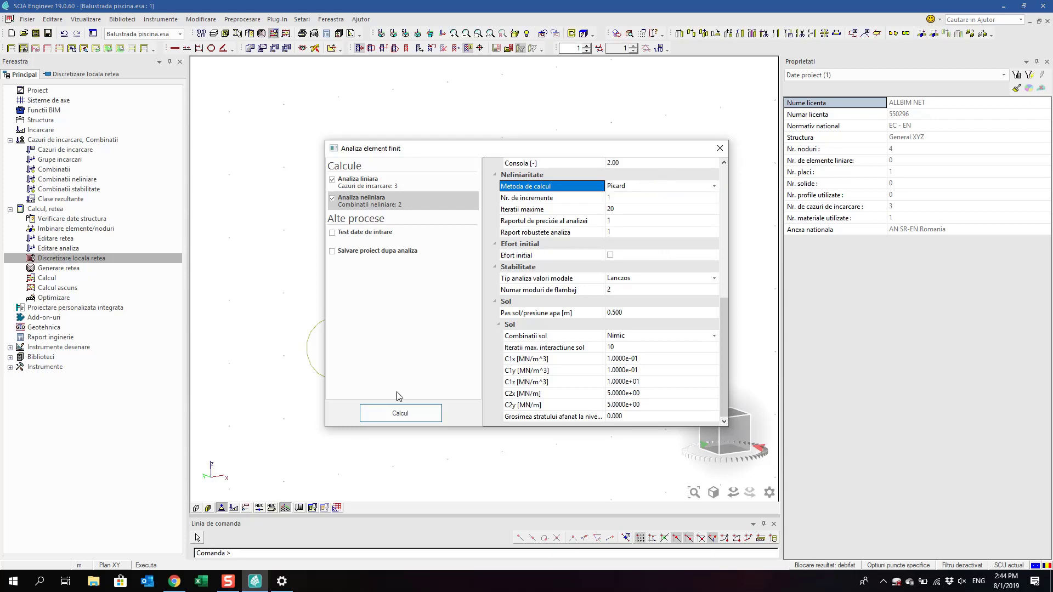
click(391, 415)
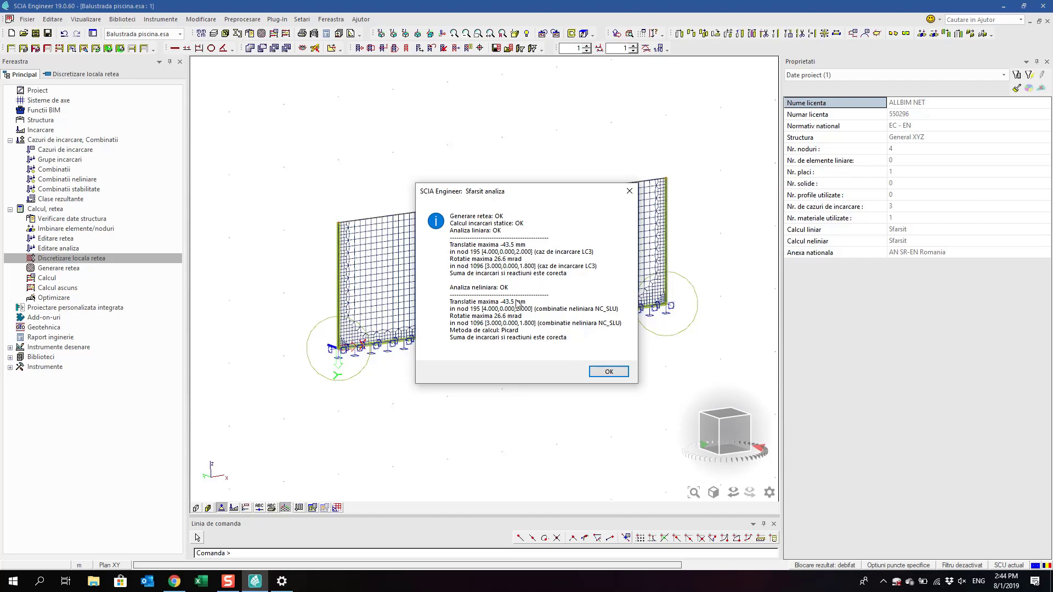
click(609, 372)
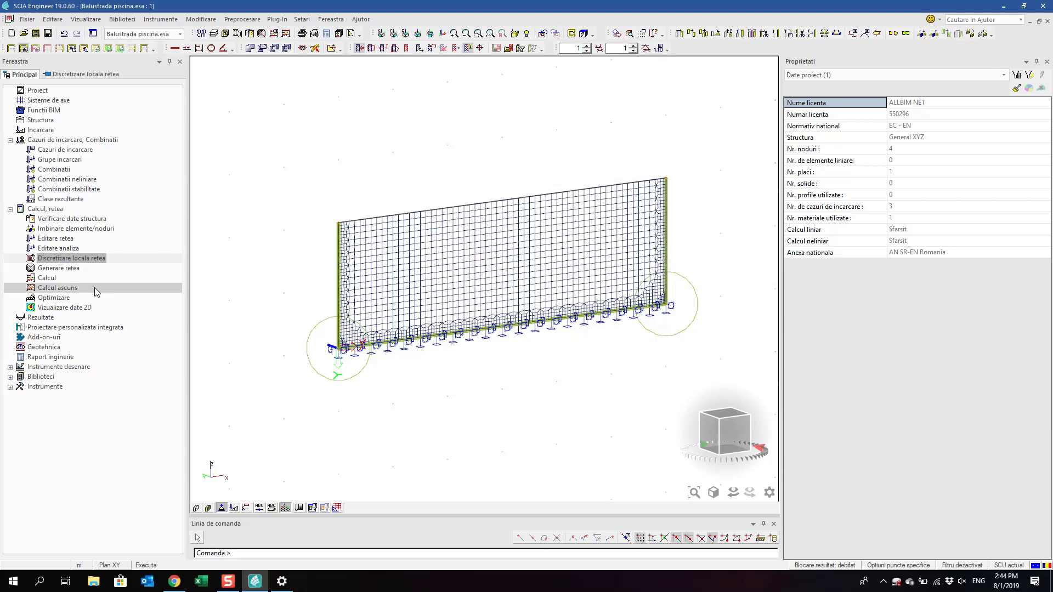
Close the local mesh refinement service, open the Add-on-uri service and expand all its glass verification groups
key(Escape)
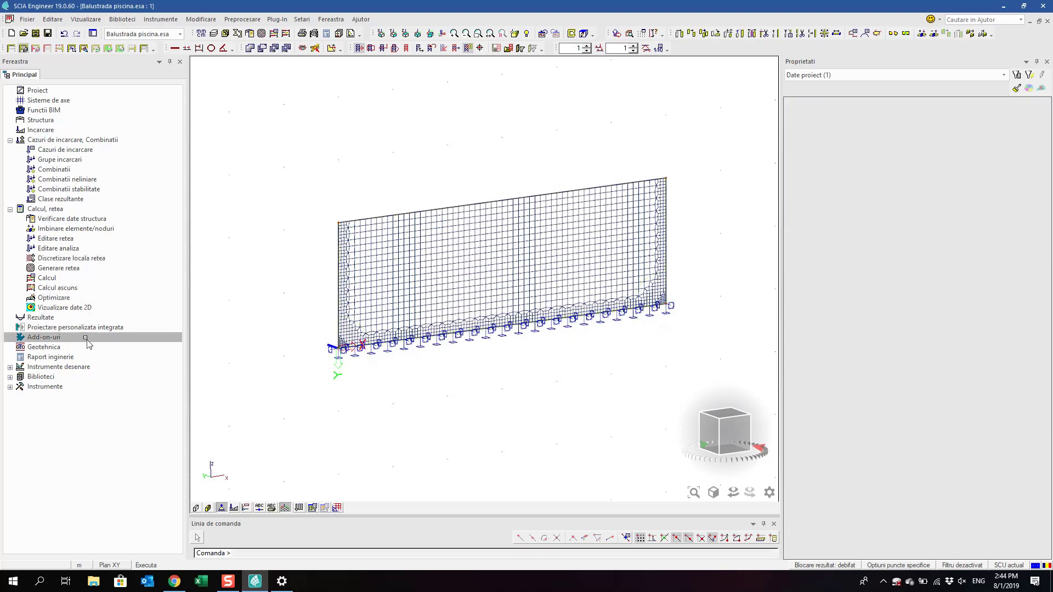
double_click(86, 338)
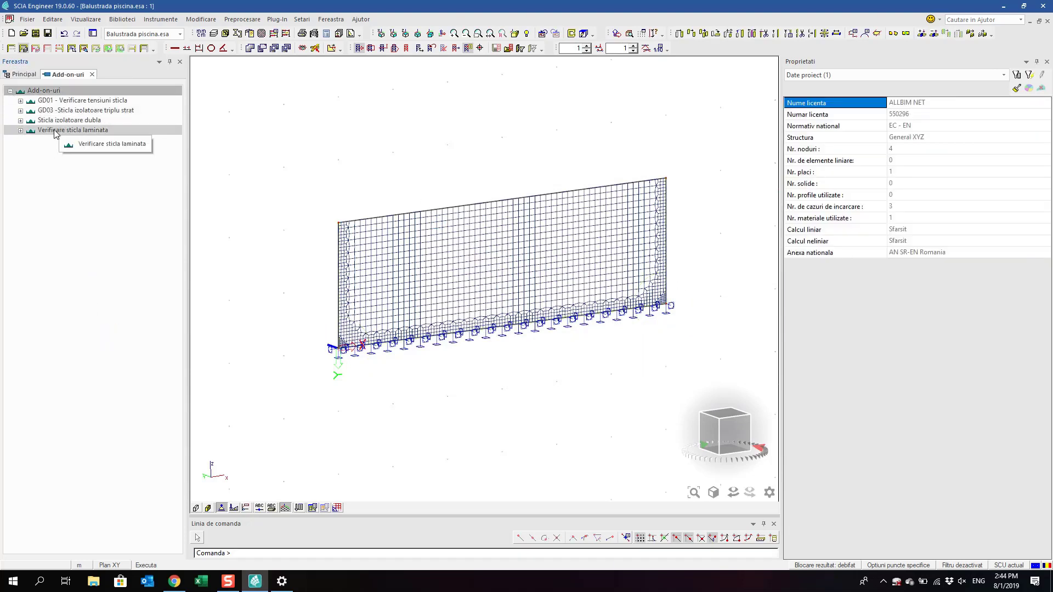
click(21, 130)
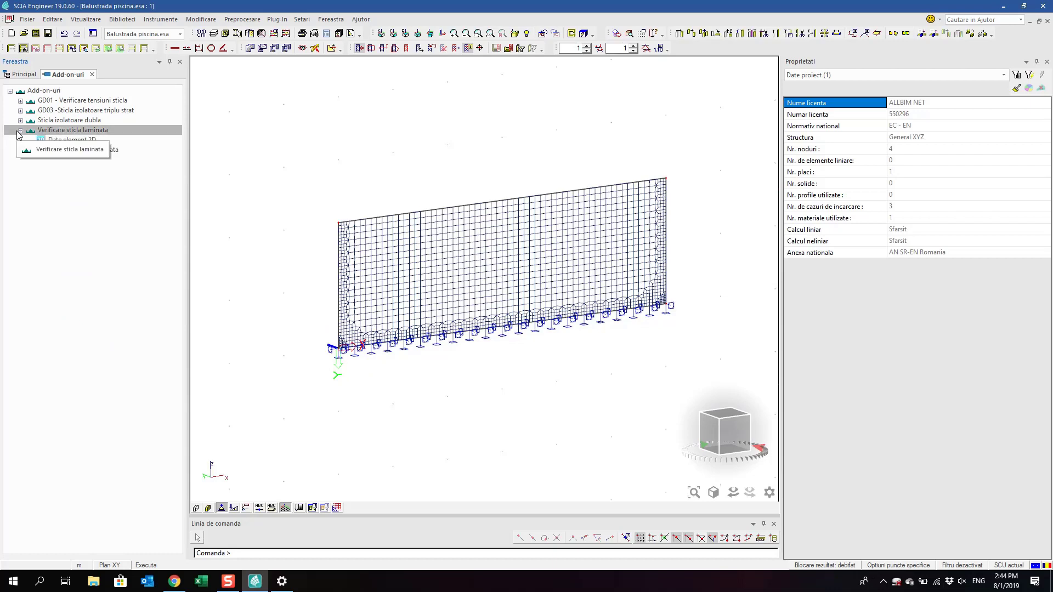
double_click(28, 101)
double_click(55, 131)
double_click(64, 159)
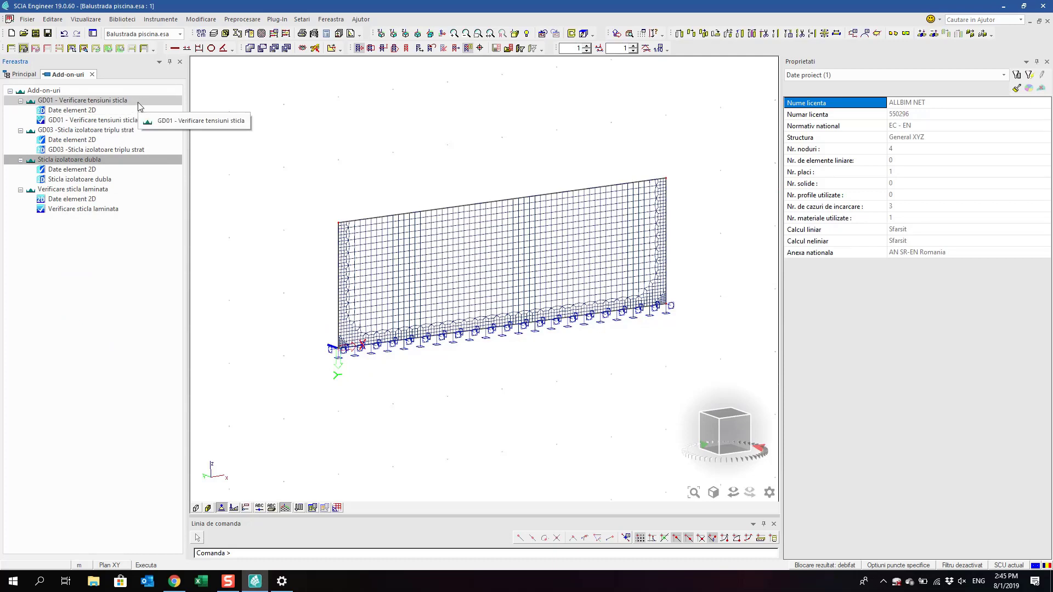
Add 2D element data for the laminated glass check (Verificare sticla laminata) to the panel and open its design form
double_click(103, 201)
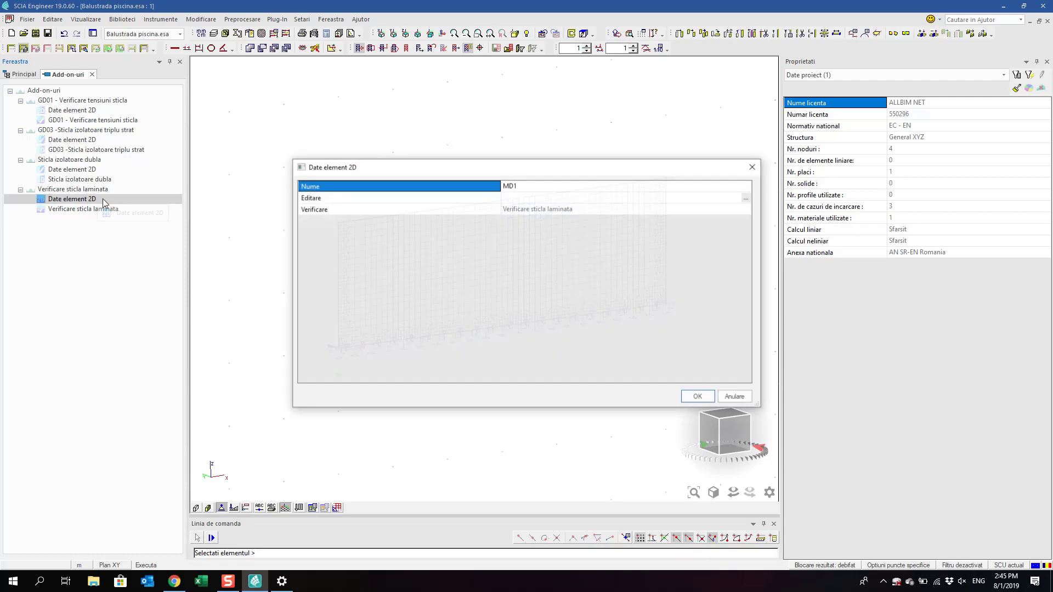
click(697, 395)
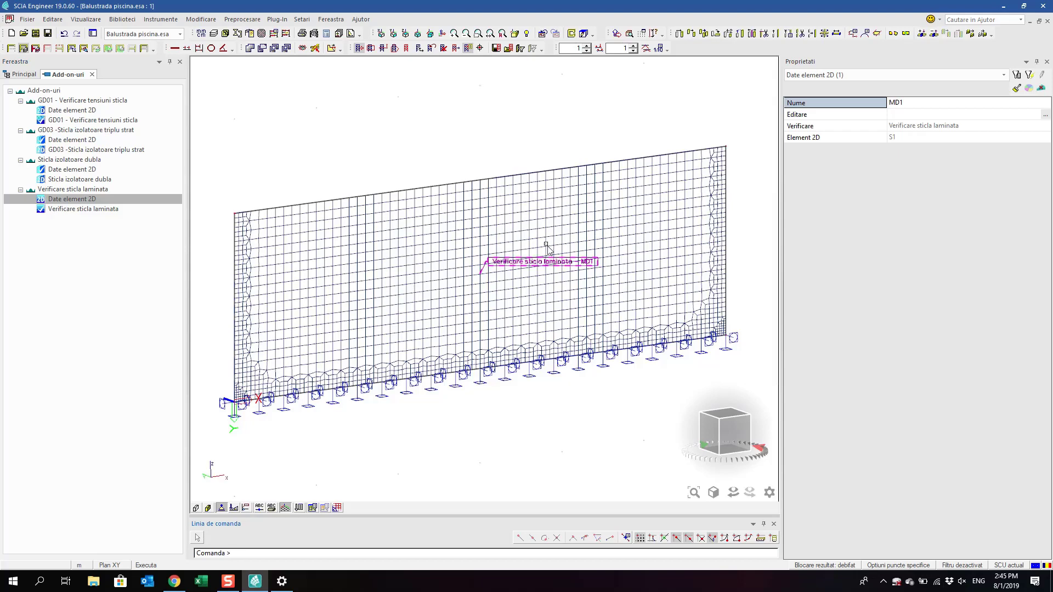
click(1045, 116)
click(1045, 117)
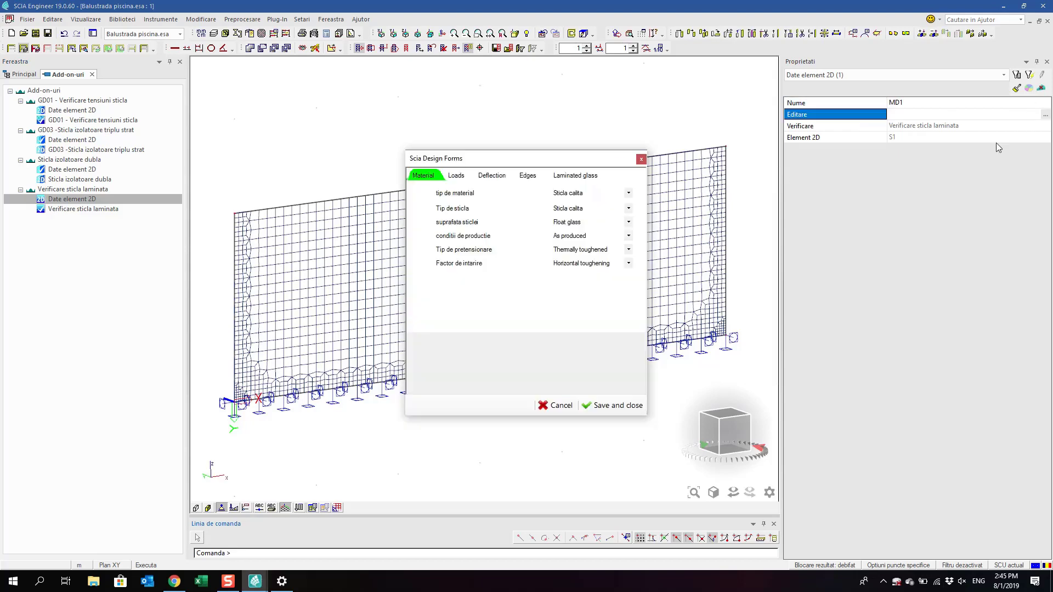
drag(553, 152, 422, 88)
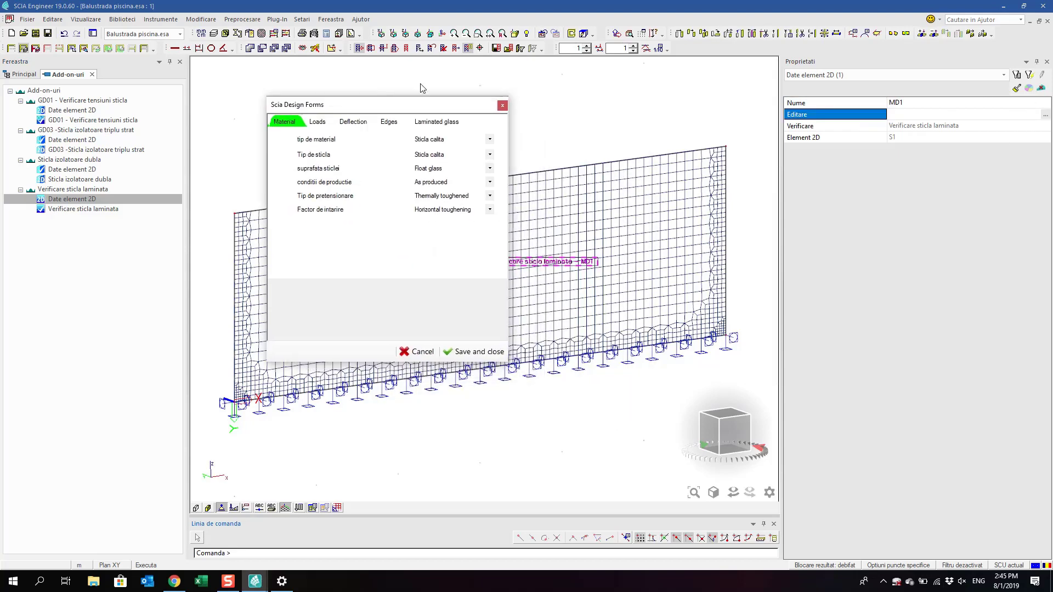
Set the material type (tip de material) to Heat Strengthened Float Glass and the glass type (Tip de sticla) to Surface prestress
click(453, 141)
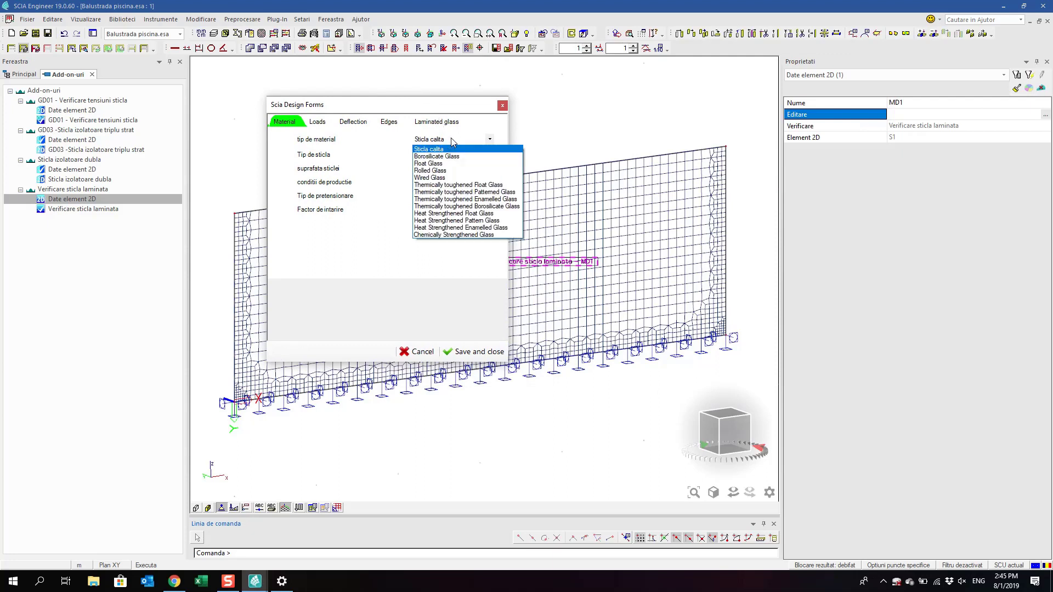
click(453, 141)
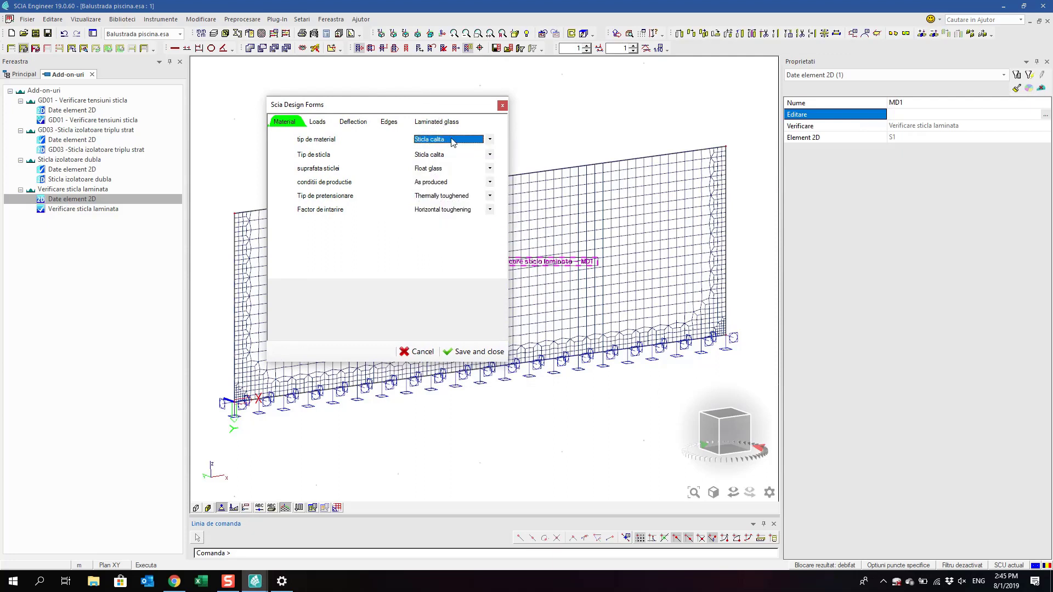
click(453, 141)
click(454, 141)
click(455, 142)
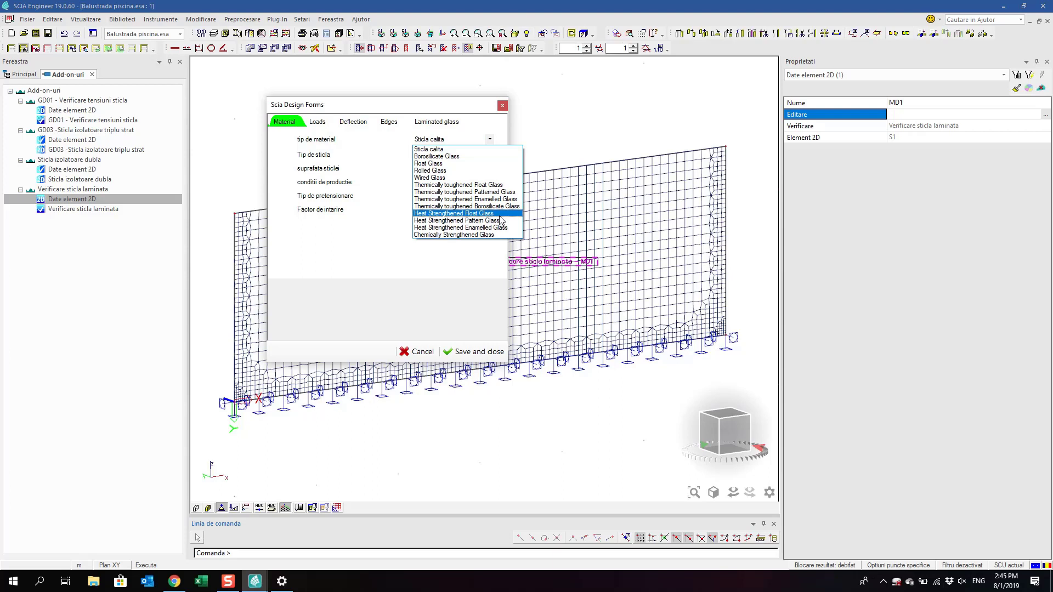
click(499, 215)
click(462, 156)
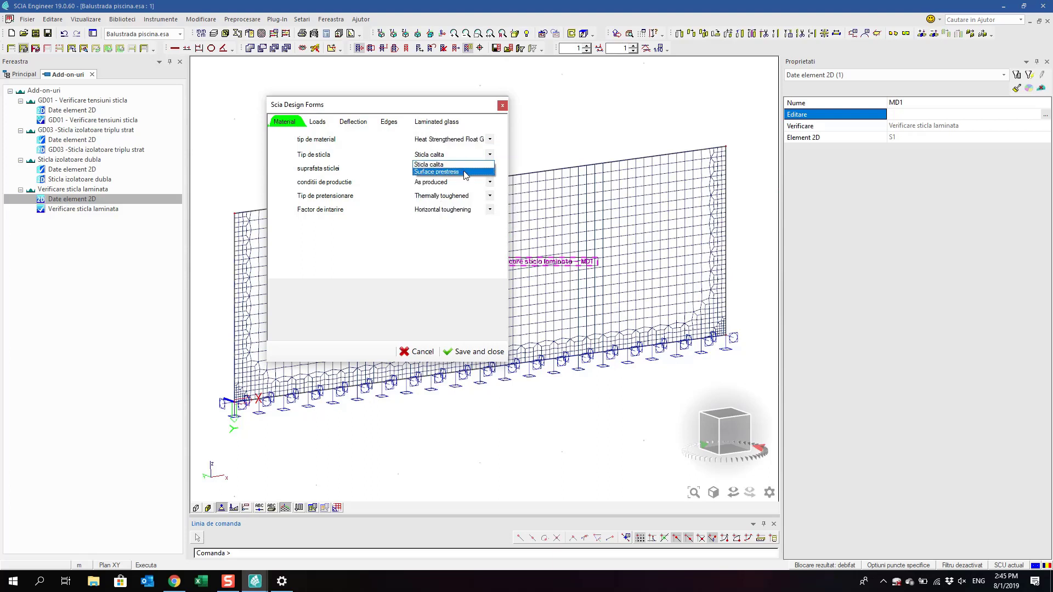
click(464, 172)
Keep the surface as Float glass and the production condition As produced, and set the prestress type (Tip de pretensionare) to Heat-strengthened
click(464, 170)
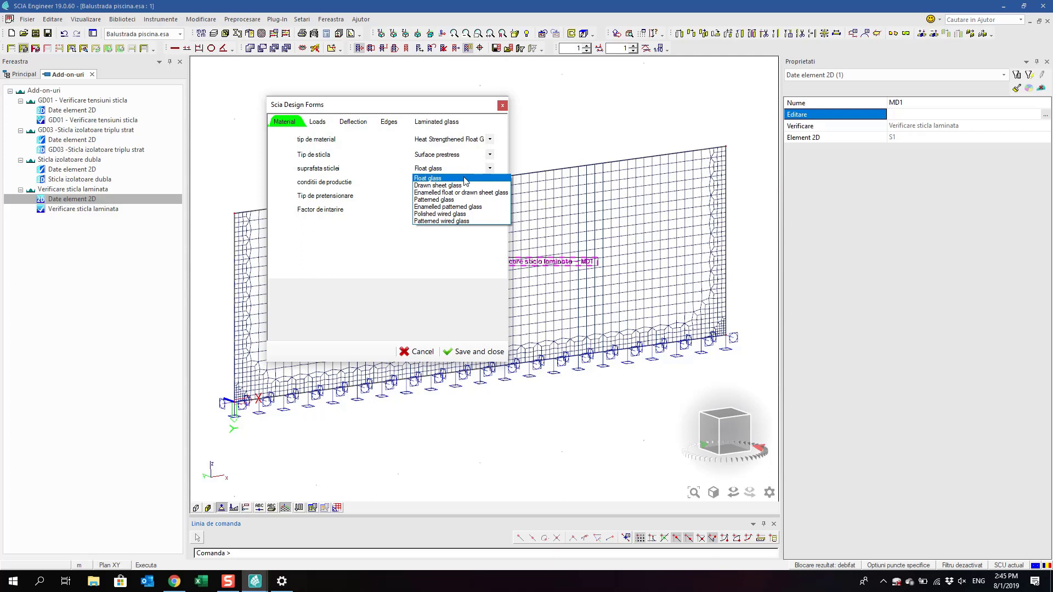
click(465, 179)
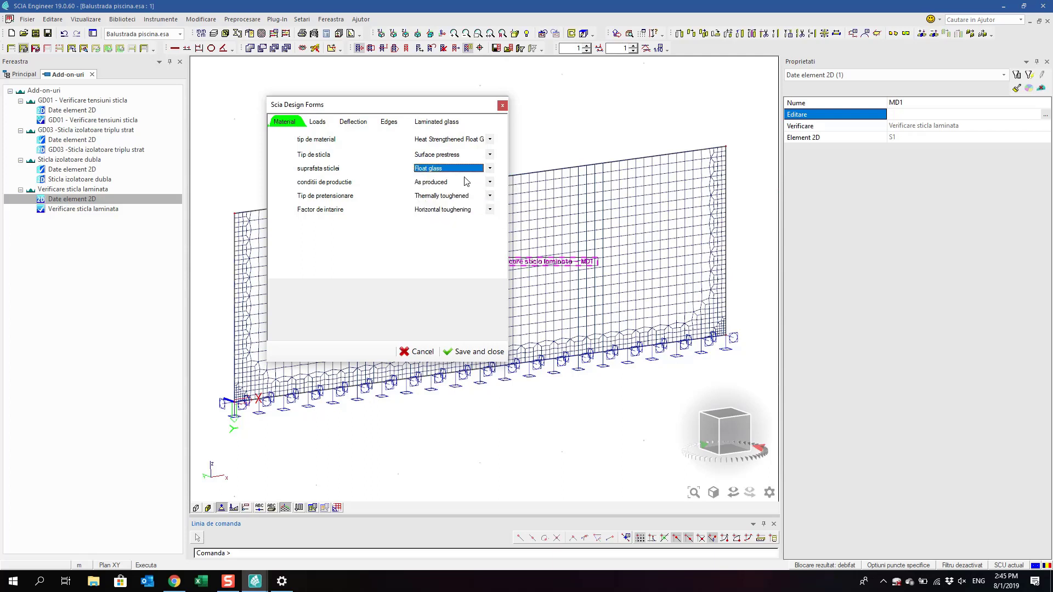
click(465, 180)
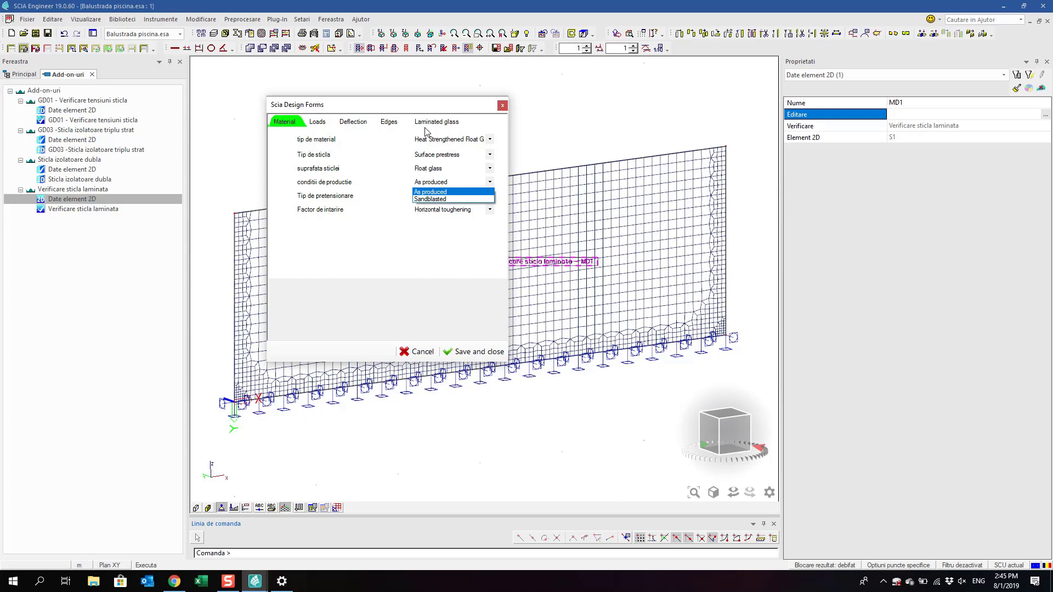
click(389, 178)
click(450, 197)
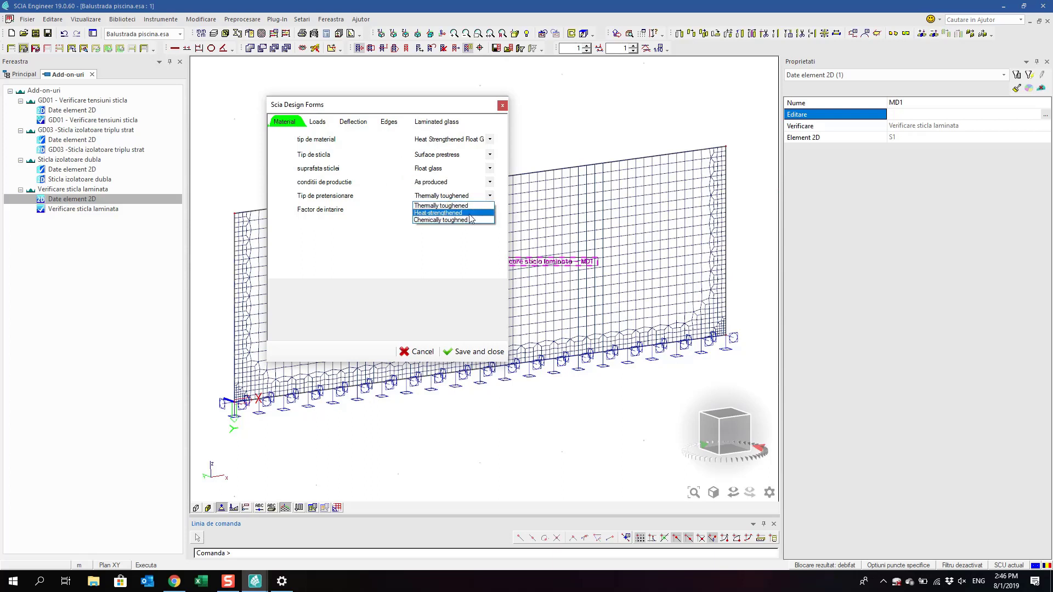
click(450, 213)
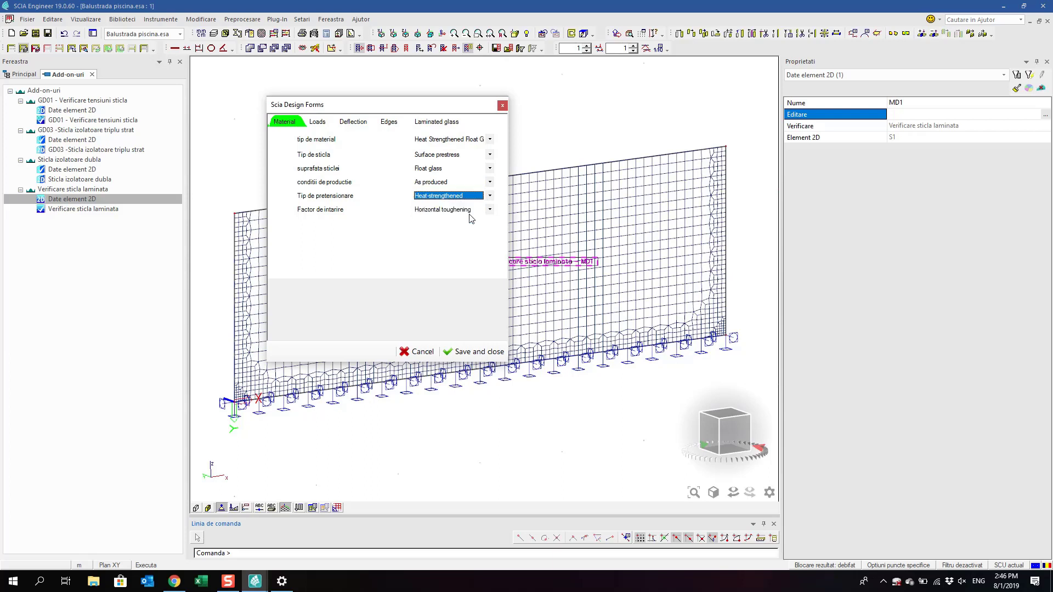
Set the pedestrian load value to 1 and the wind, snow, permanent and office/balustrade load values to 0
click(317, 121)
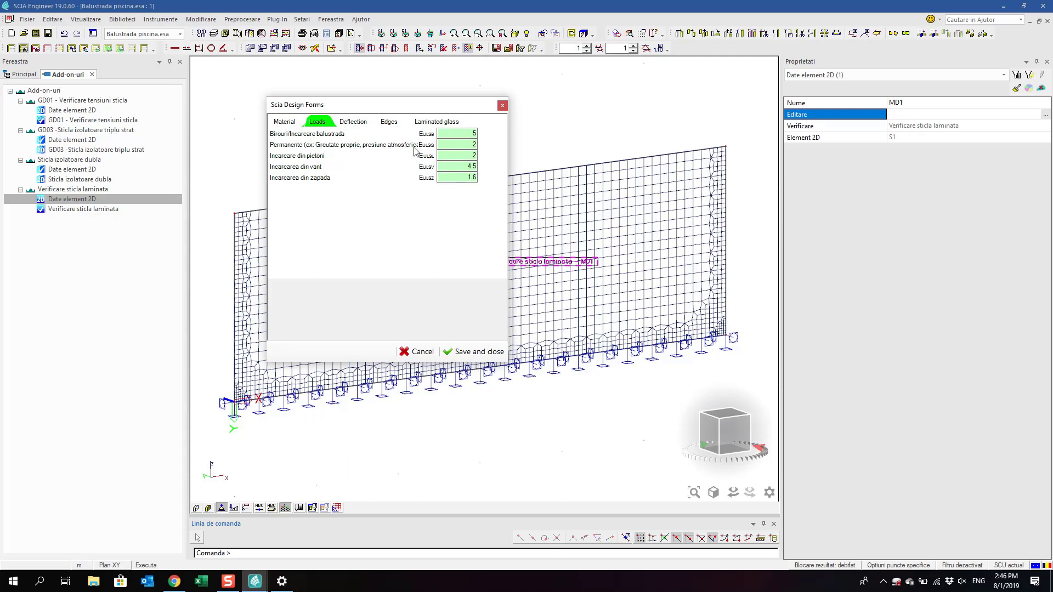
click(475, 156)
text(1)
key(Tab)
text(0)
key(Tab)
text(0)
click(473, 144)
text(0)
key(shift+Tab)
text(0)
For the deflection check, set the element length to 1.9 m and the span-to-height ratio type to Balustrade
click(353, 122)
double_click(393, 135)
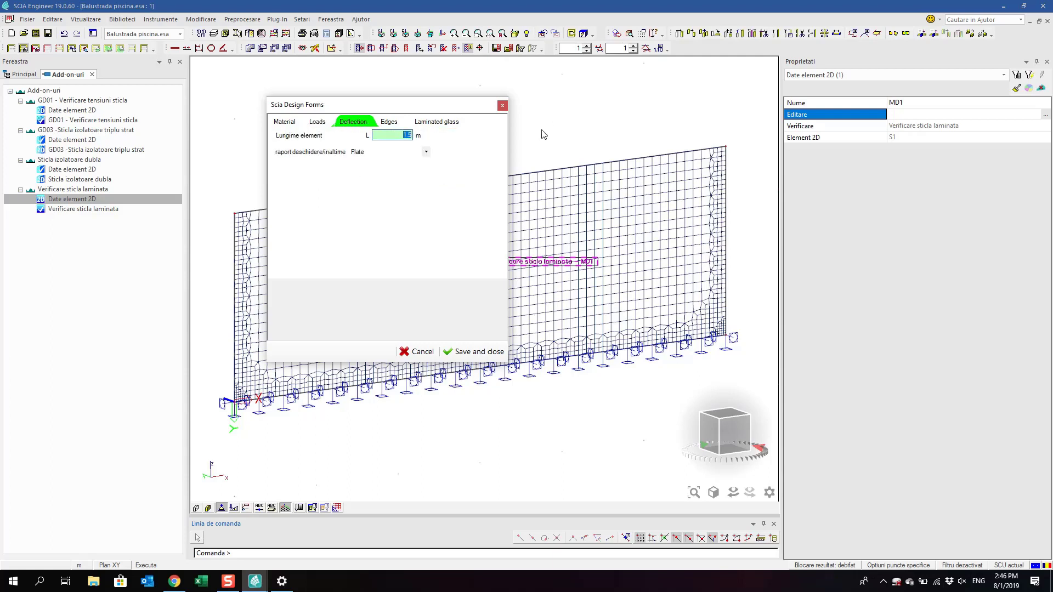
text(1)
text(.5)
click(426, 152)
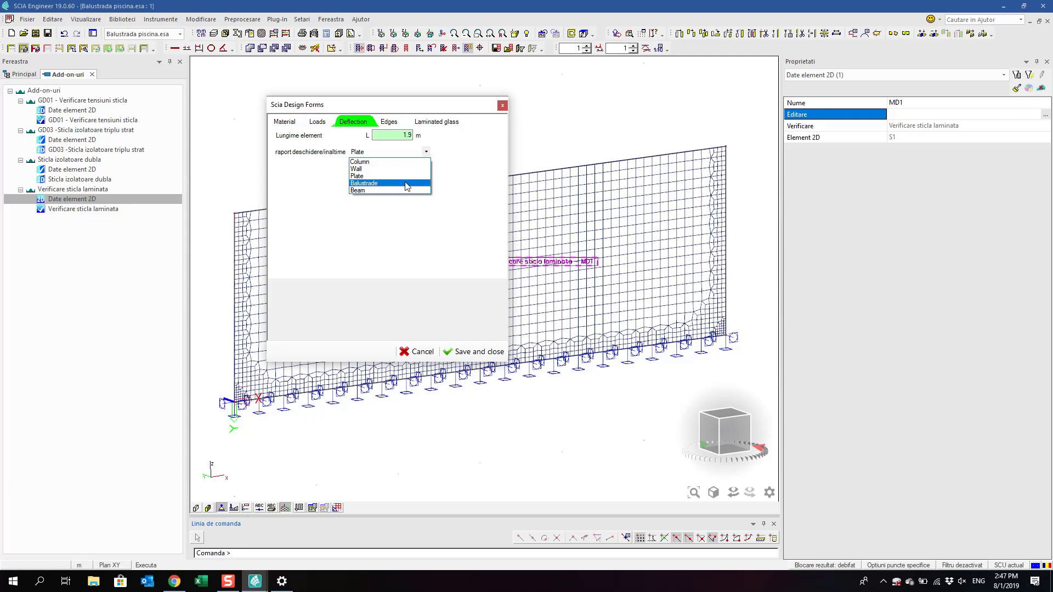
click(406, 183)
Set the glass edge type (tip de muchii) to Seamed edges
click(393, 121)
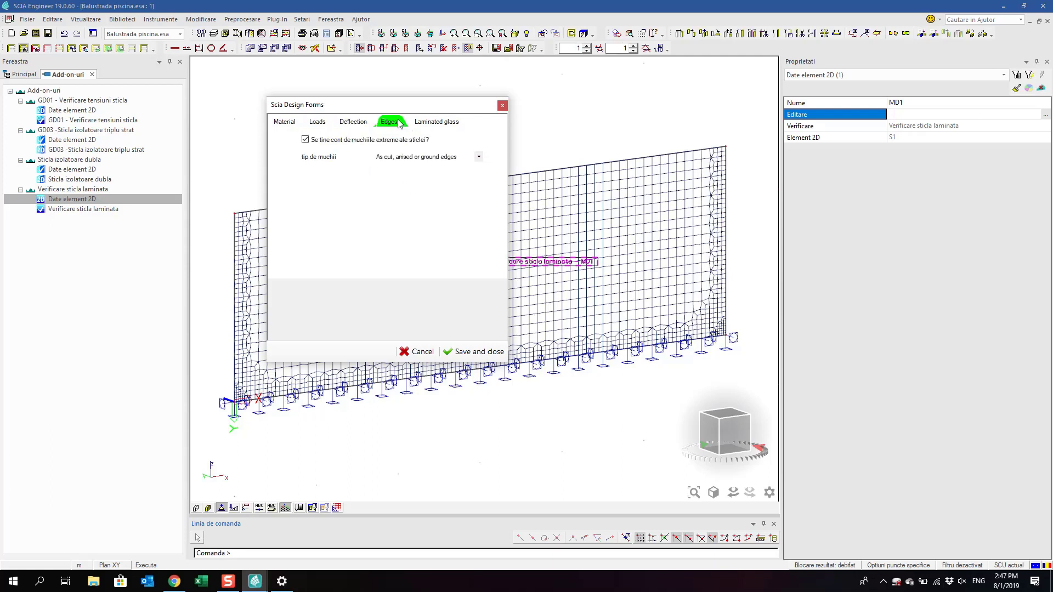
click(425, 158)
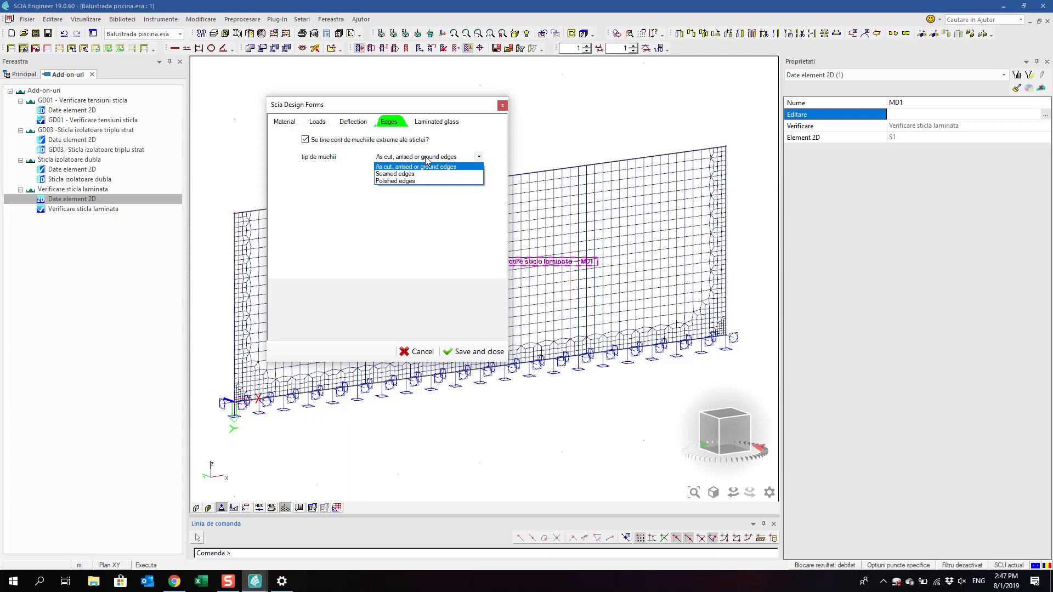
click(452, 174)
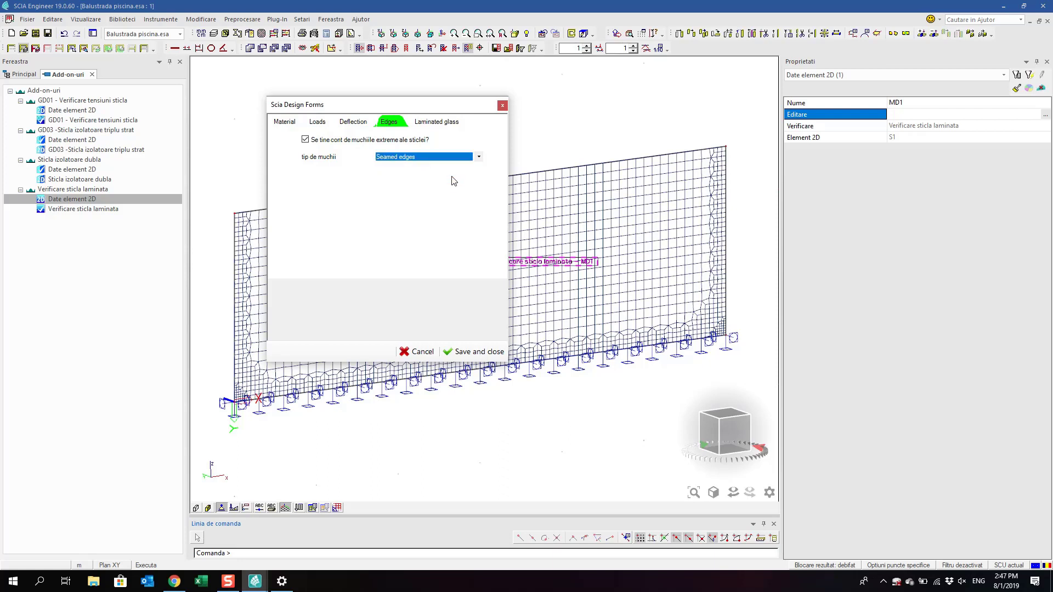
Set the laminated glass interlayer type to Ionoplast: Family 3
click(435, 123)
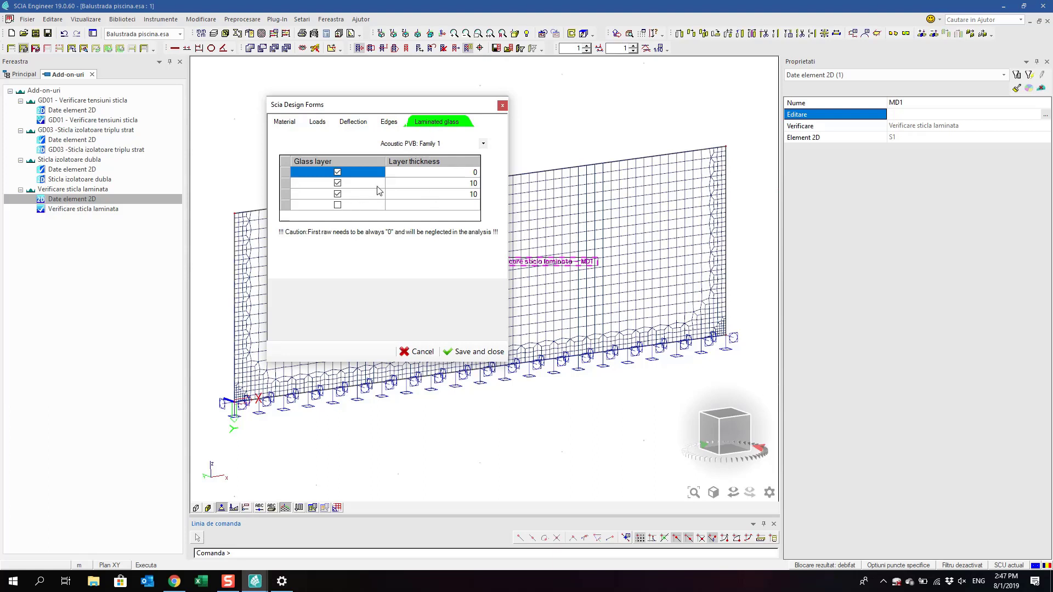
click(454, 144)
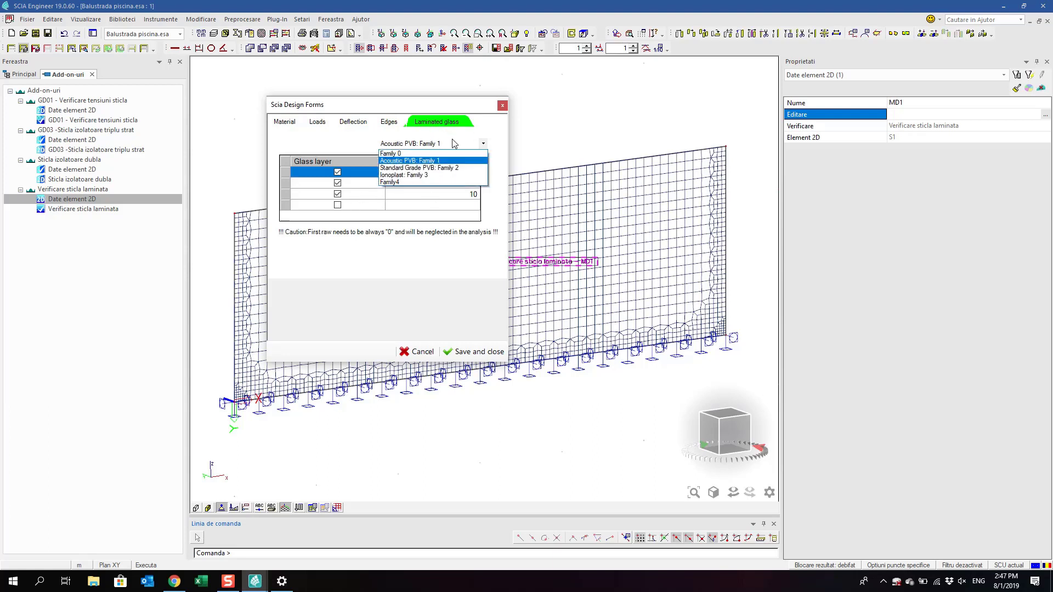
click(475, 161)
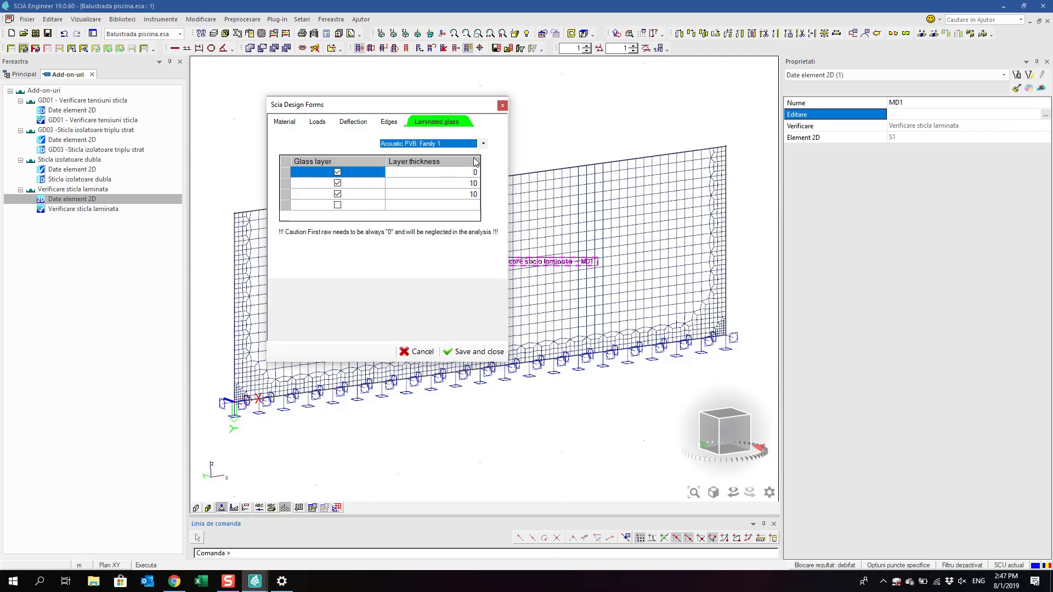
click(484, 144)
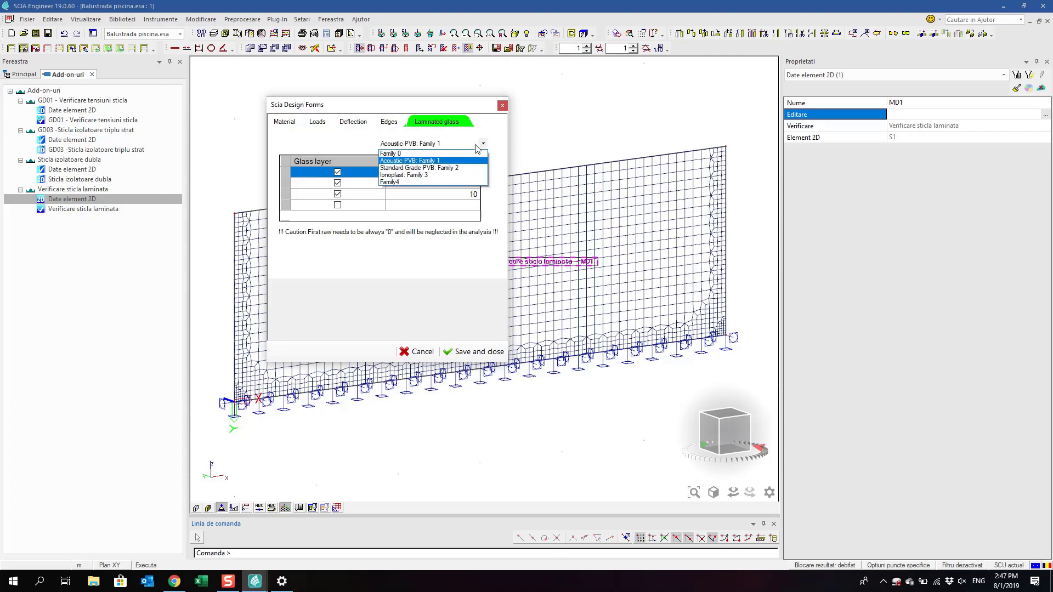
click(465, 175)
Enable a third effective glass layer with a thickness of 10 below the two existing 10 mm layers, and save the laminated glass data
click(413, 188)
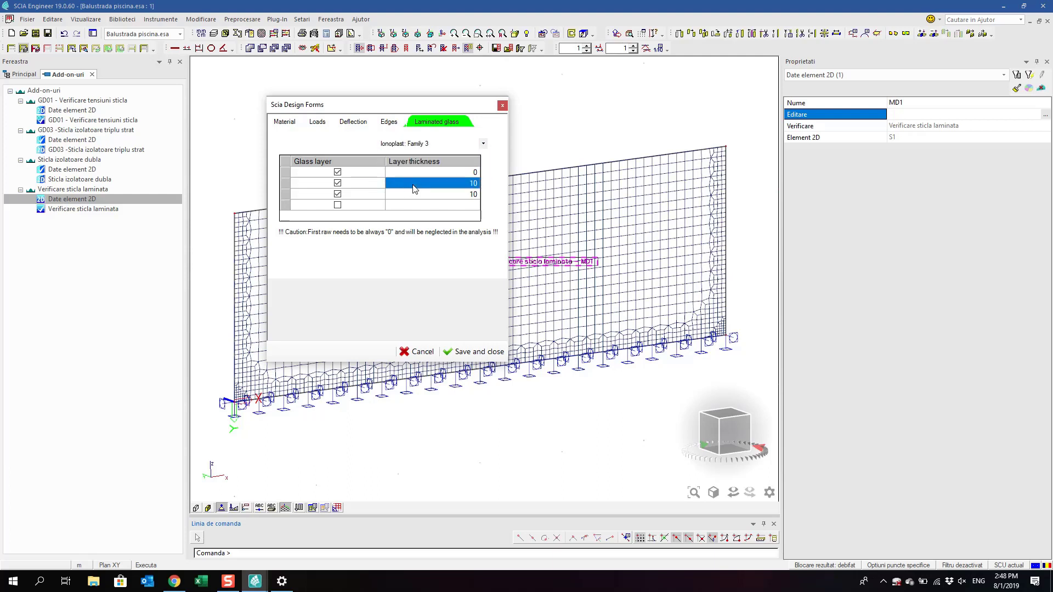
click(409, 197)
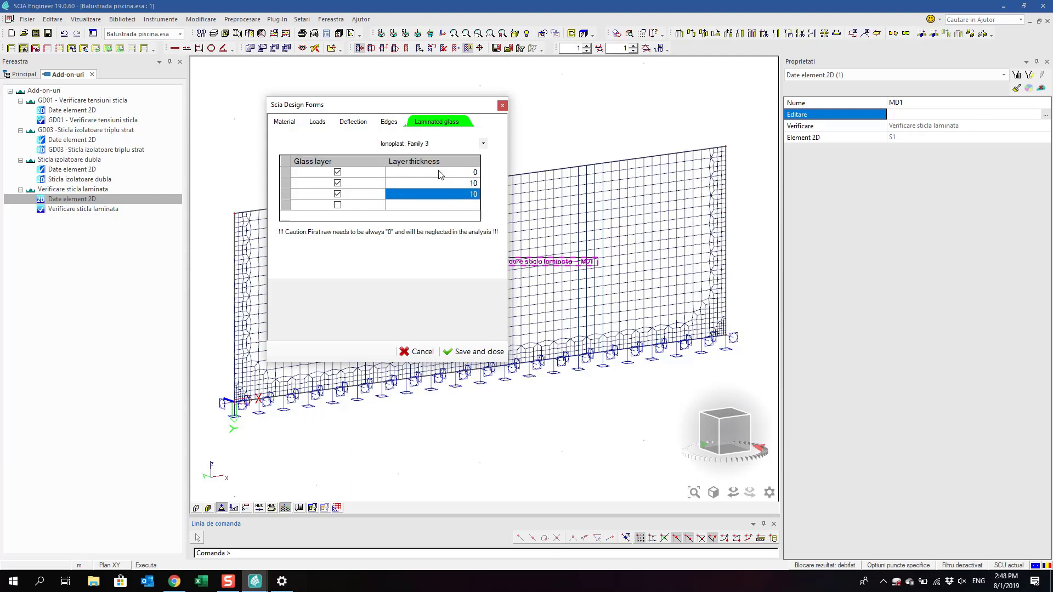
click(403, 209)
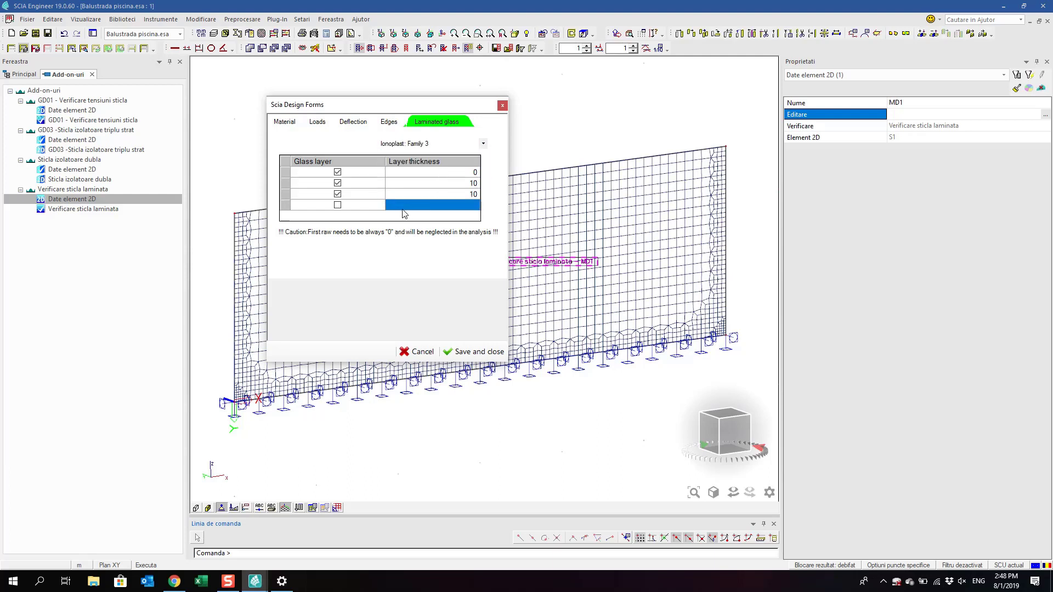
click(337, 205)
click(395, 205)
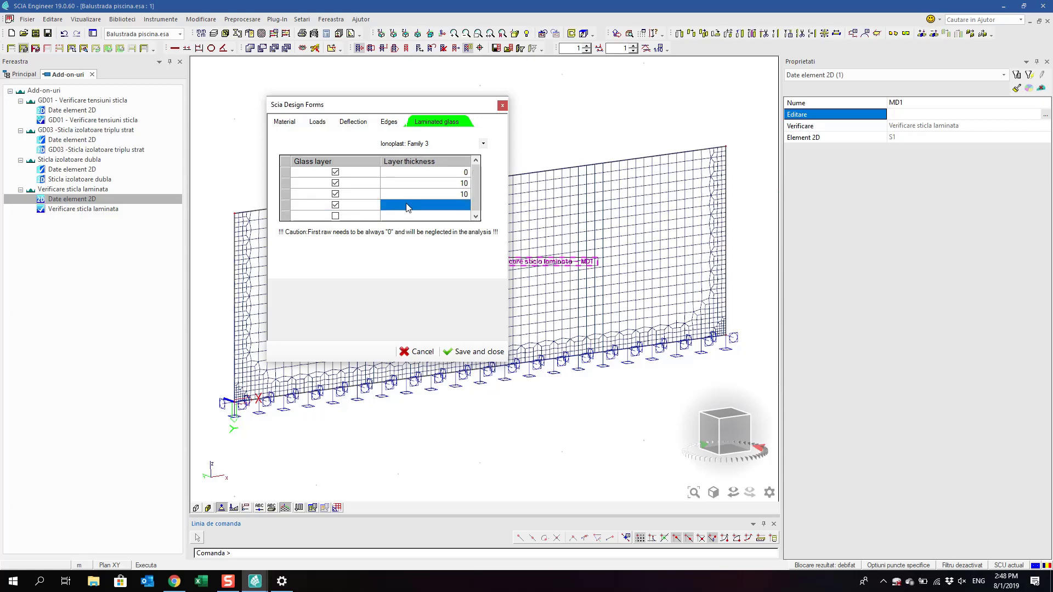
text(10)
key(Tab)
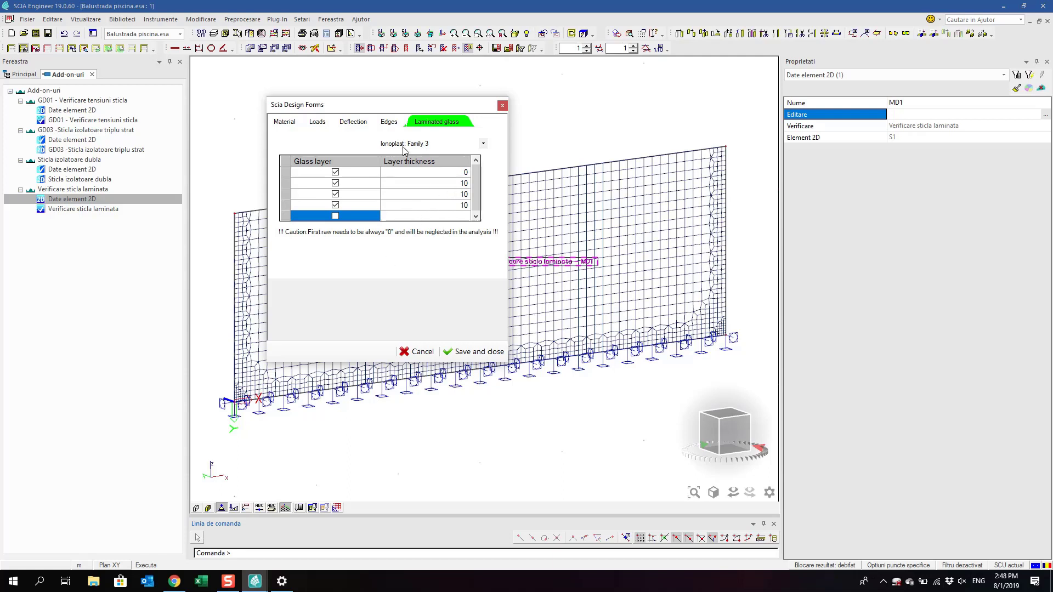
scroll(414, 145, up, 1)
click(461, 349)
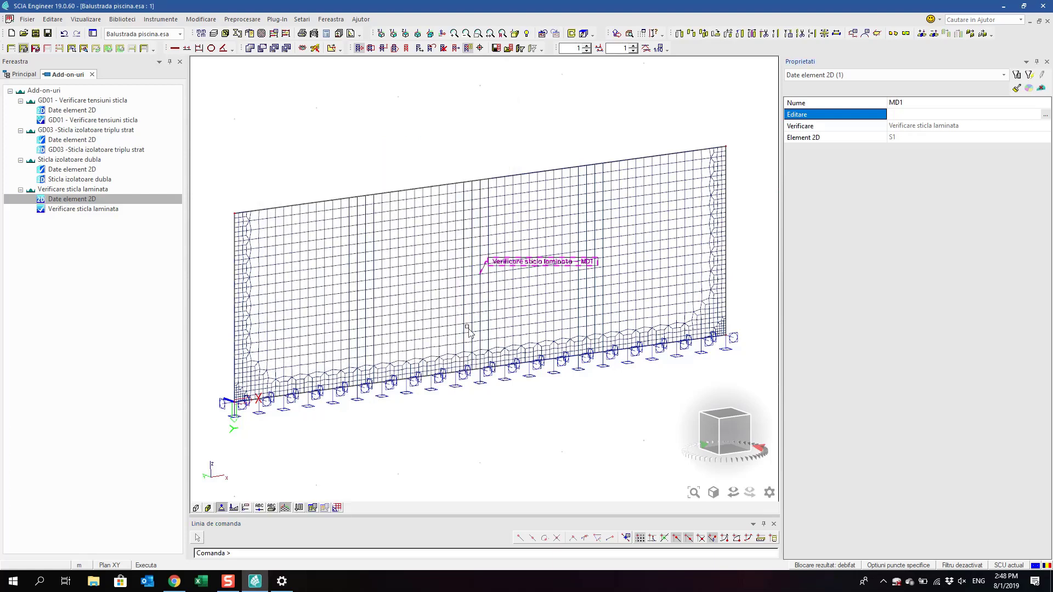
Run the laminated glass verification (Verificare sticla laminata) on the selected panel, with selection type Curent and load type Combinatii
click(570, 275)
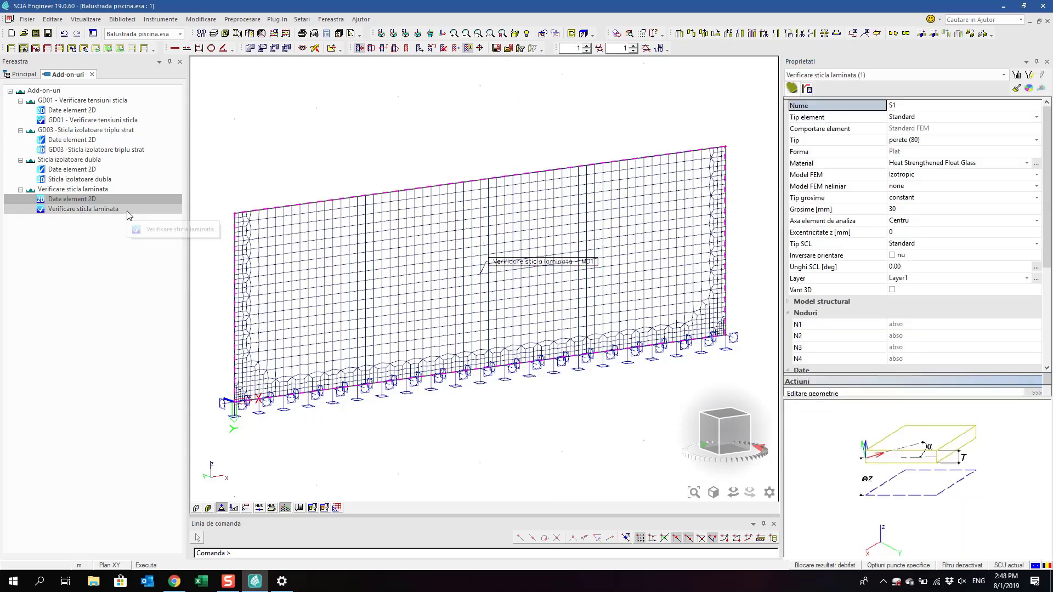
click(134, 209)
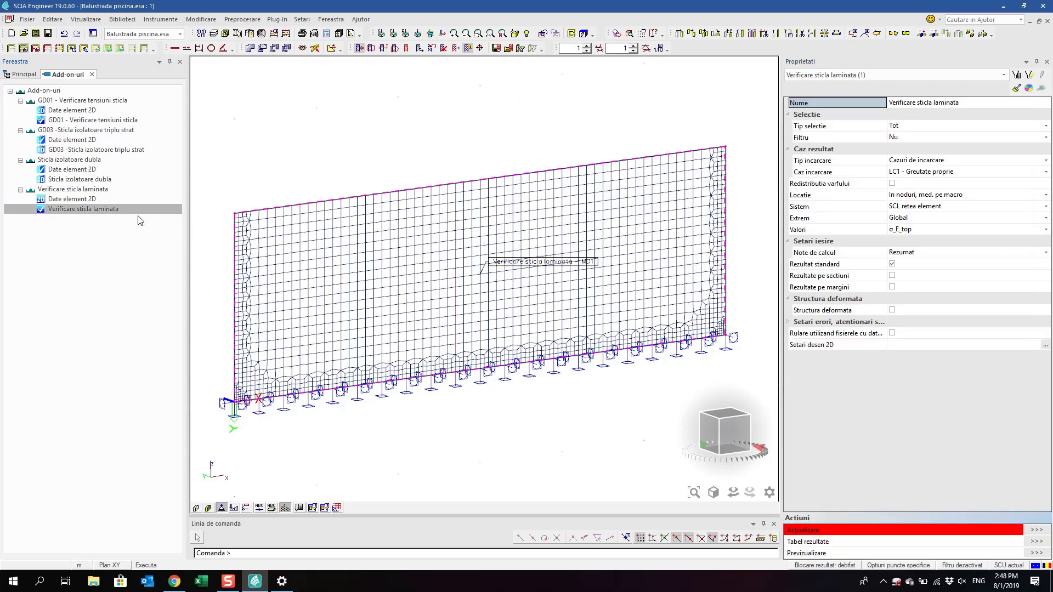
click(933, 126)
click(927, 147)
click(926, 161)
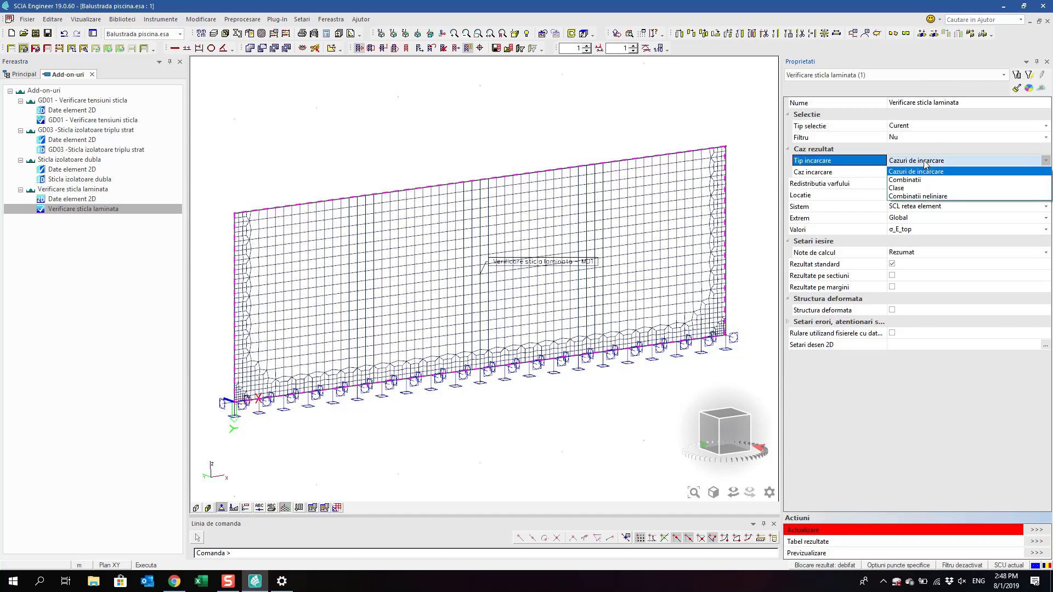
click(952, 181)
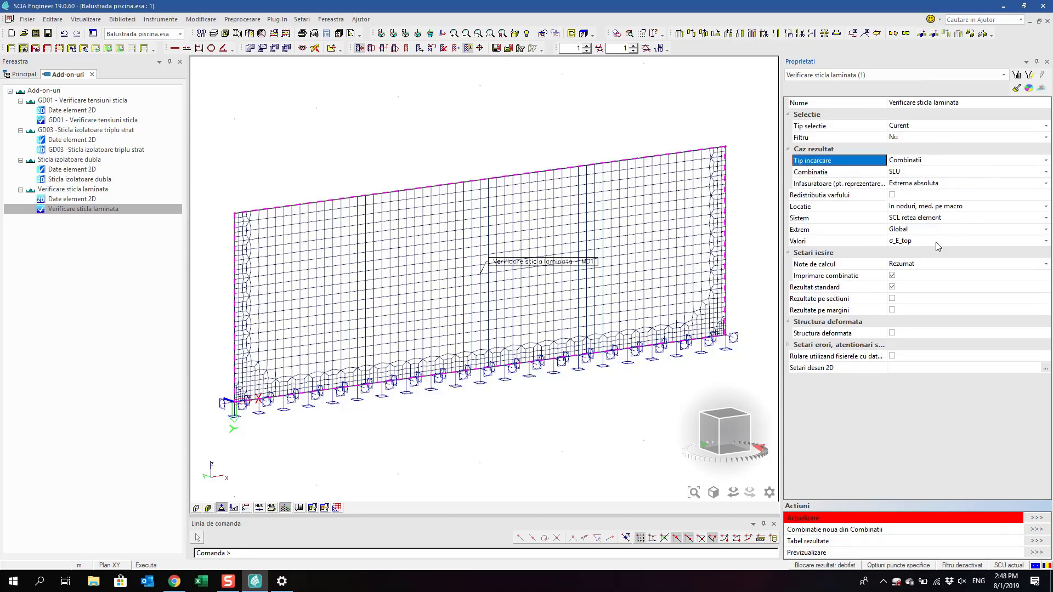
click(1035, 518)
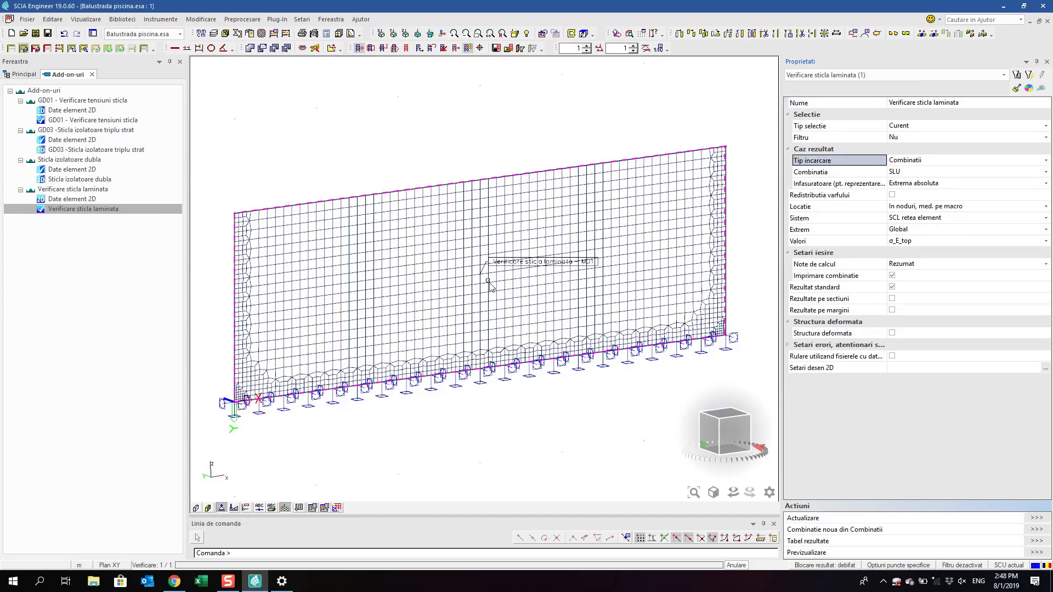
Display the σ_1_top stress results of the laminated glass verification on the panel
click(921, 241)
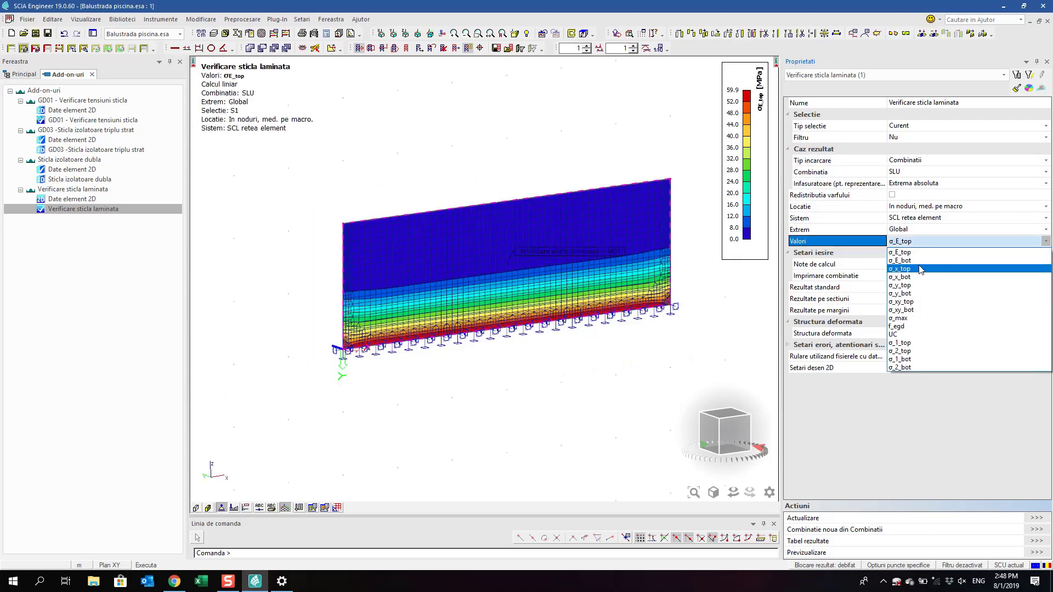
click(913, 343)
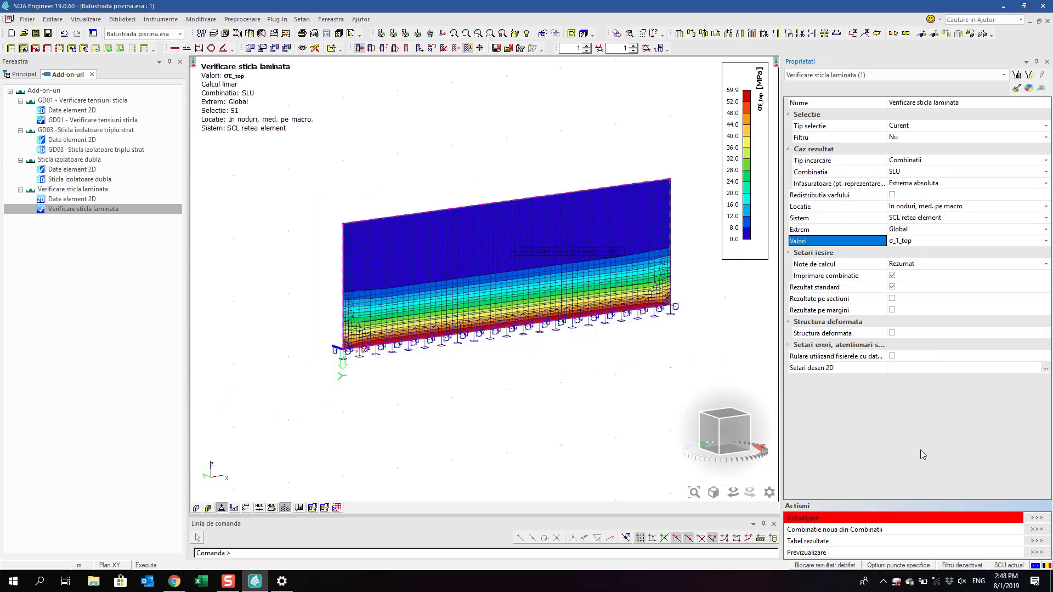
click(1037, 519)
scroll(436, 266, up, 3)
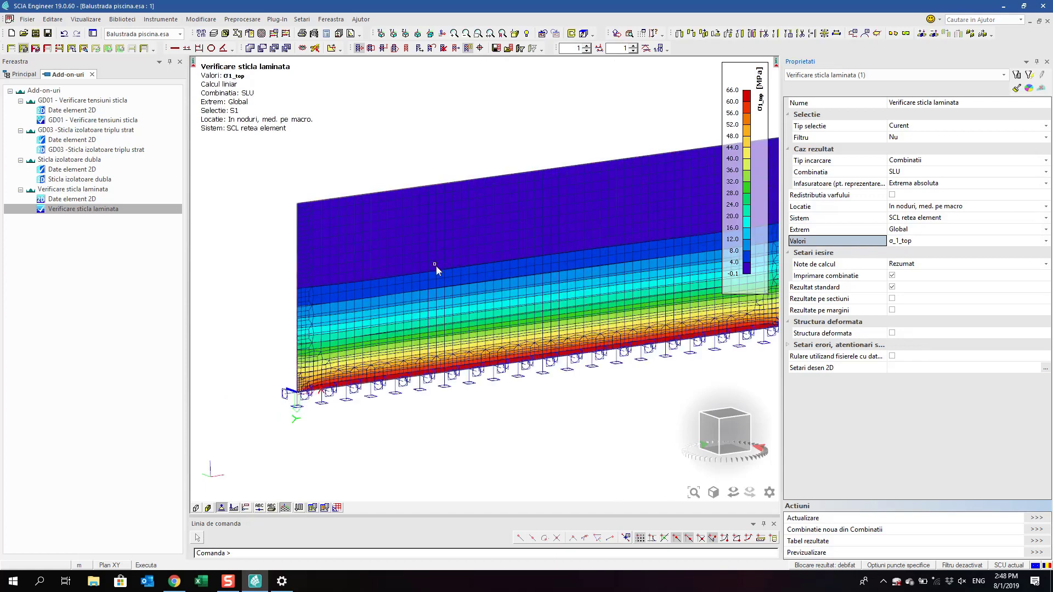
middle_drag(418, 278, 368, 258)
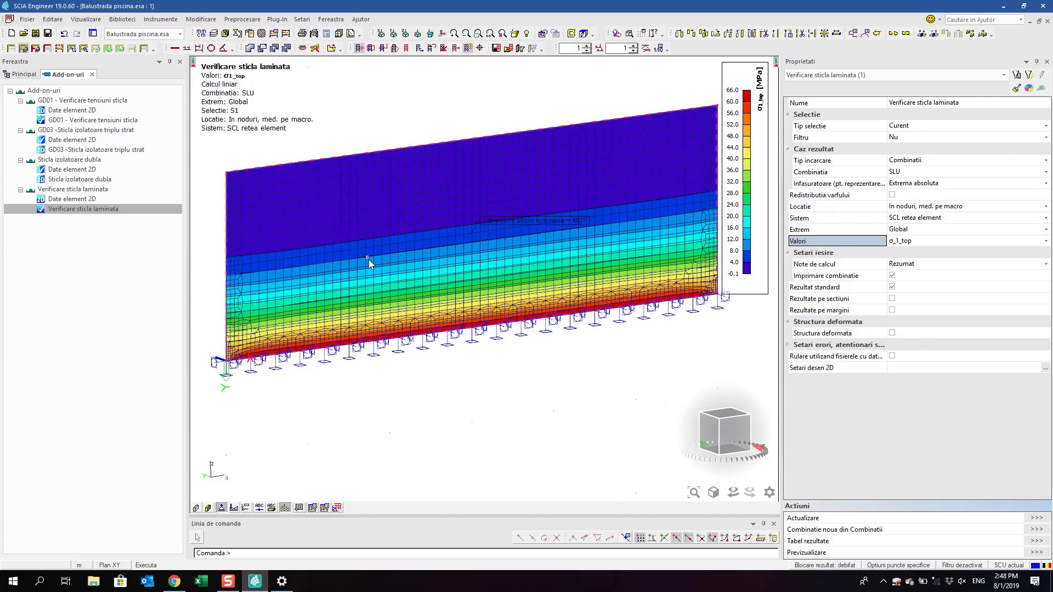
Switch the verification results to σ_2_top and examine the stress distribution on the panel
click(918, 242)
click(906, 348)
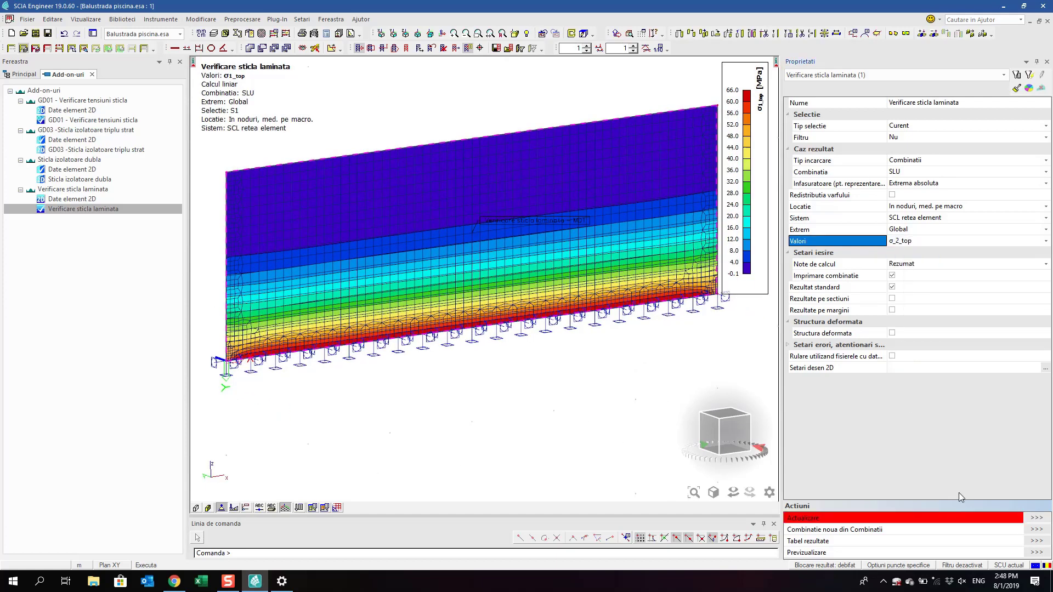
click(1036, 518)
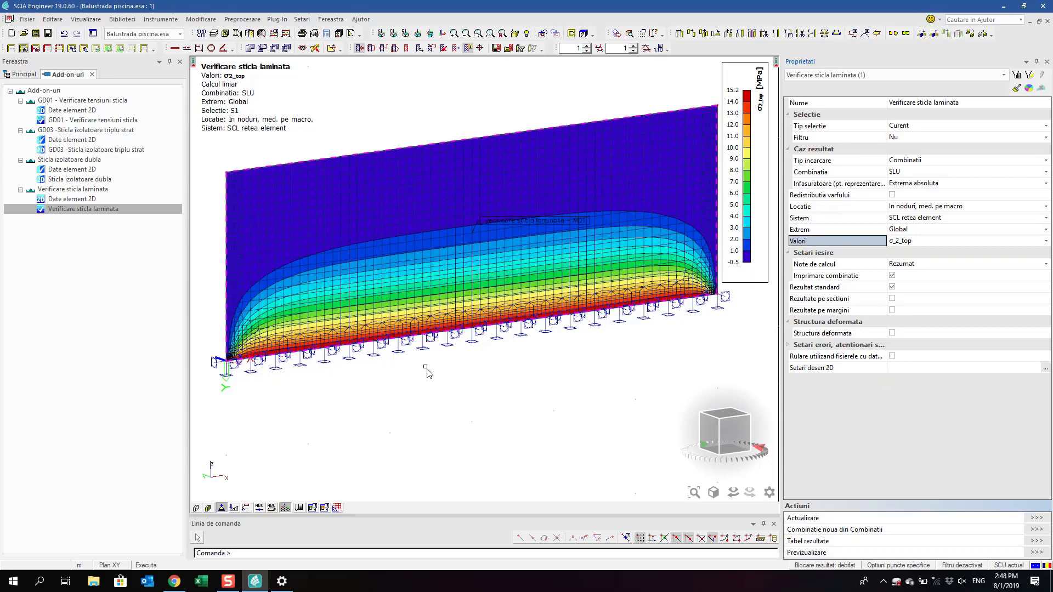
ctrl+right_drag(427, 371, 159, 233)
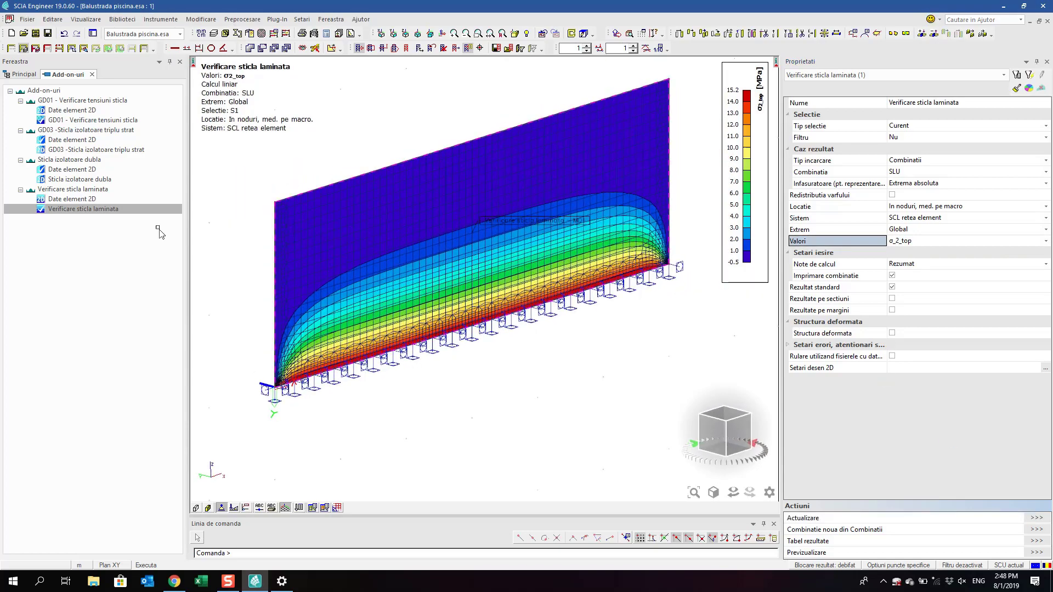
Open the 3D stress results (Efort 3D) and set the load type to Combinatii and the selection type to Curent
click(22, 74)
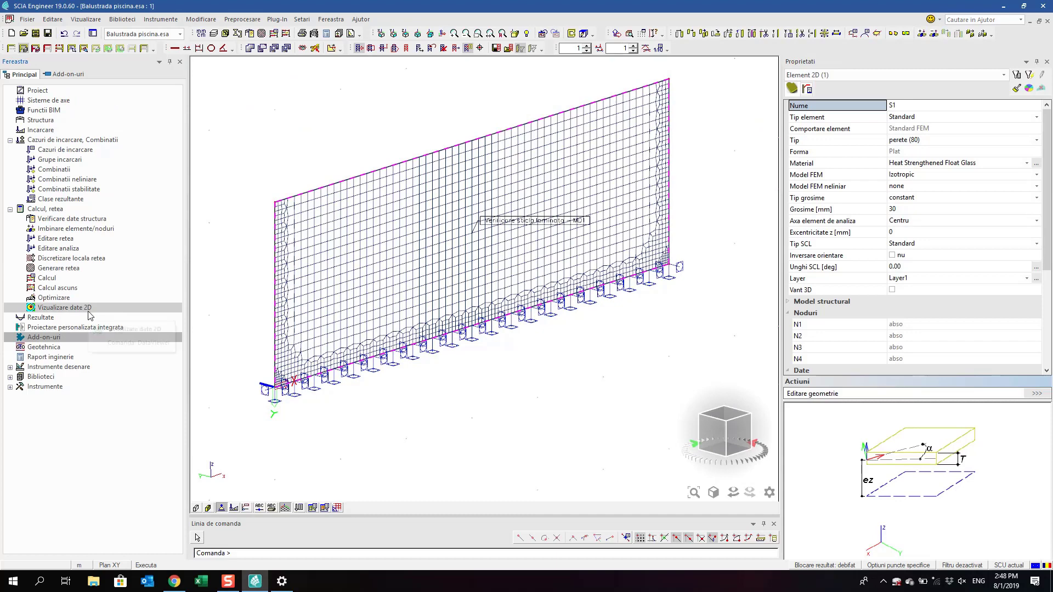
click(82, 317)
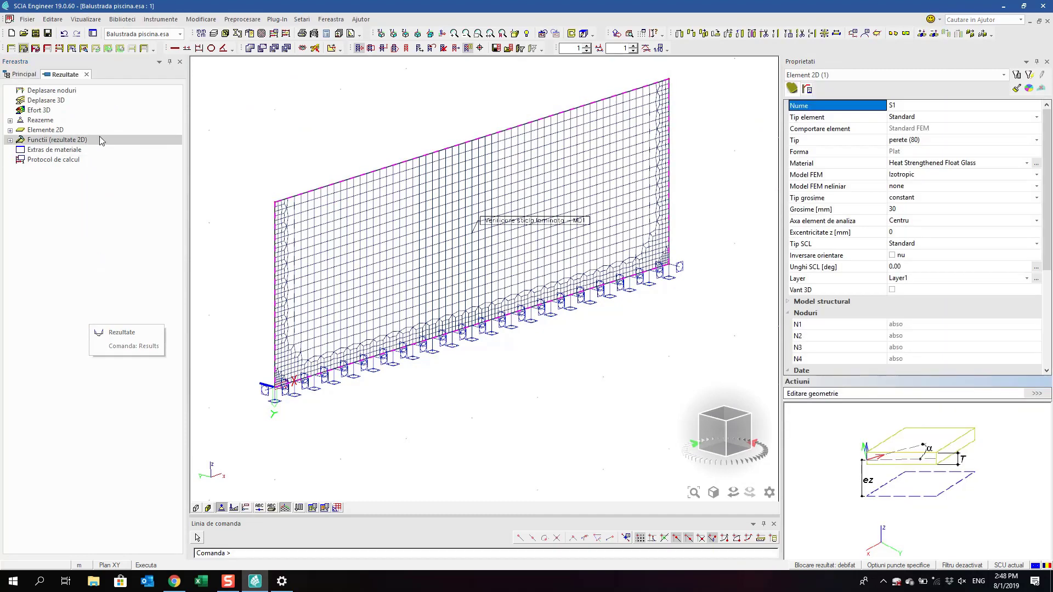
click(91, 111)
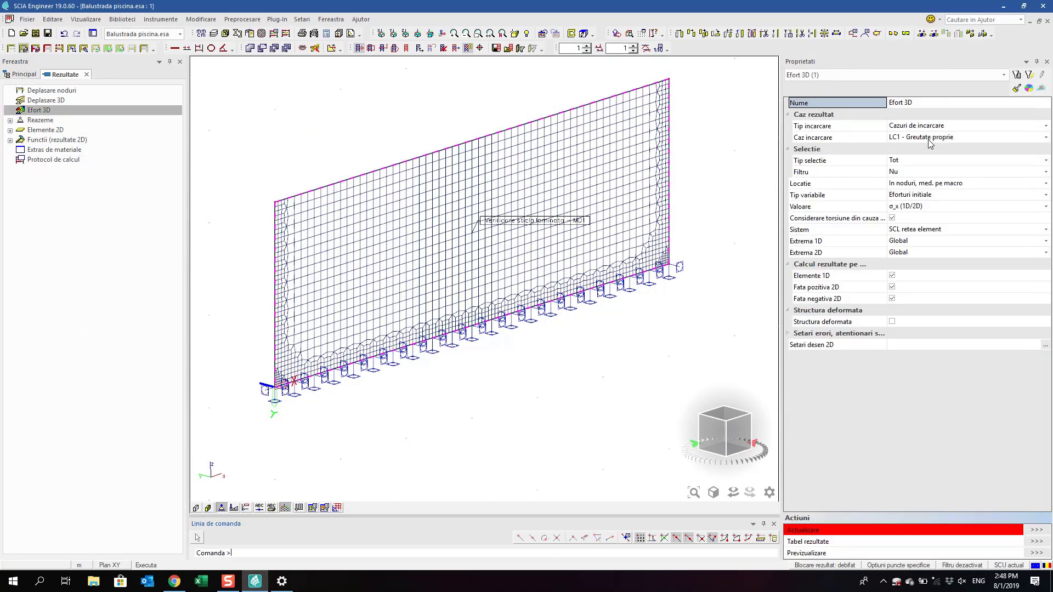
click(946, 127)
click(954, 146)
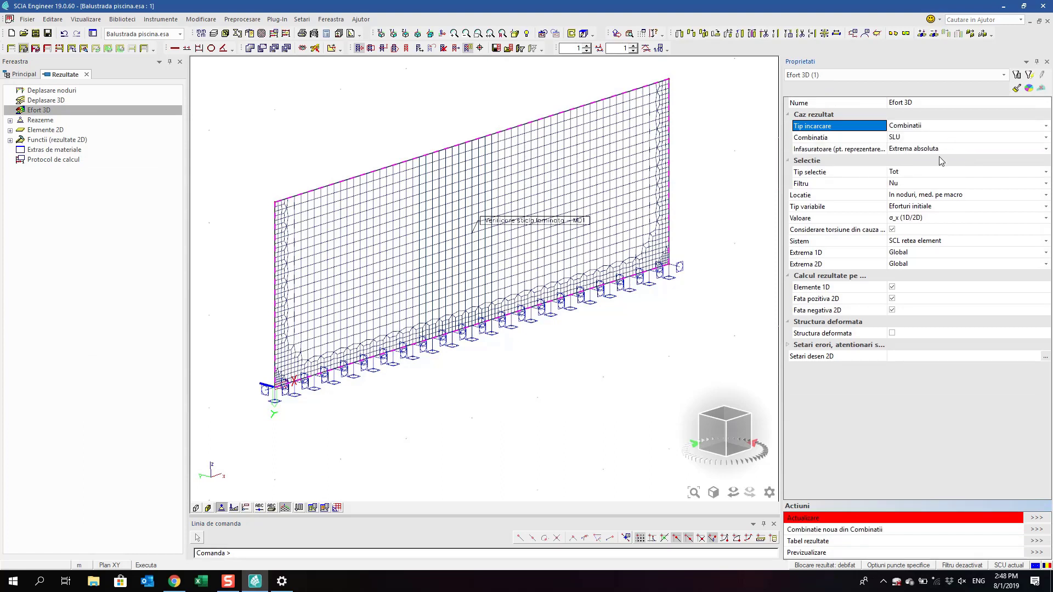
click(930, 171)
click(920, 192)
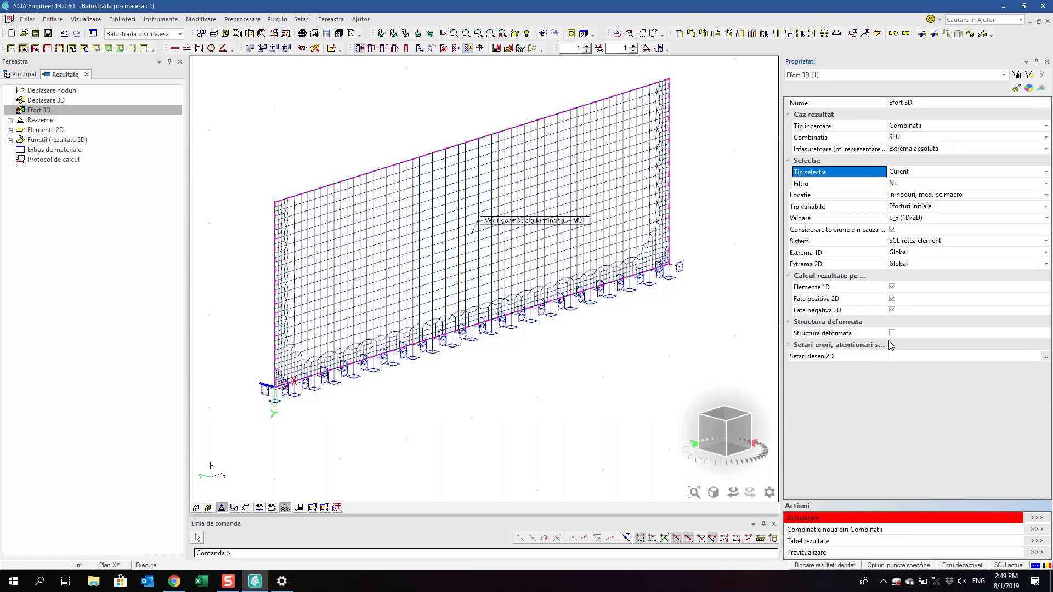
Enable the deformed structure for the 3D stress results, refresh them, and examine the panel's deformation and stress distribution
click(893, 333)
click(1039, 518)
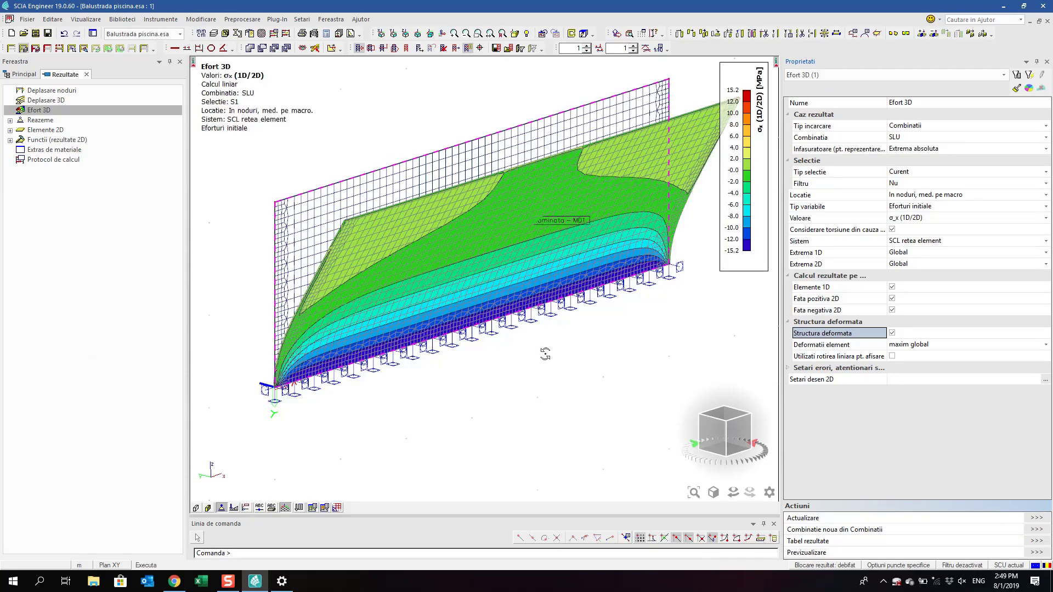
ctrl+right_drag(543, 356, 417, 332)
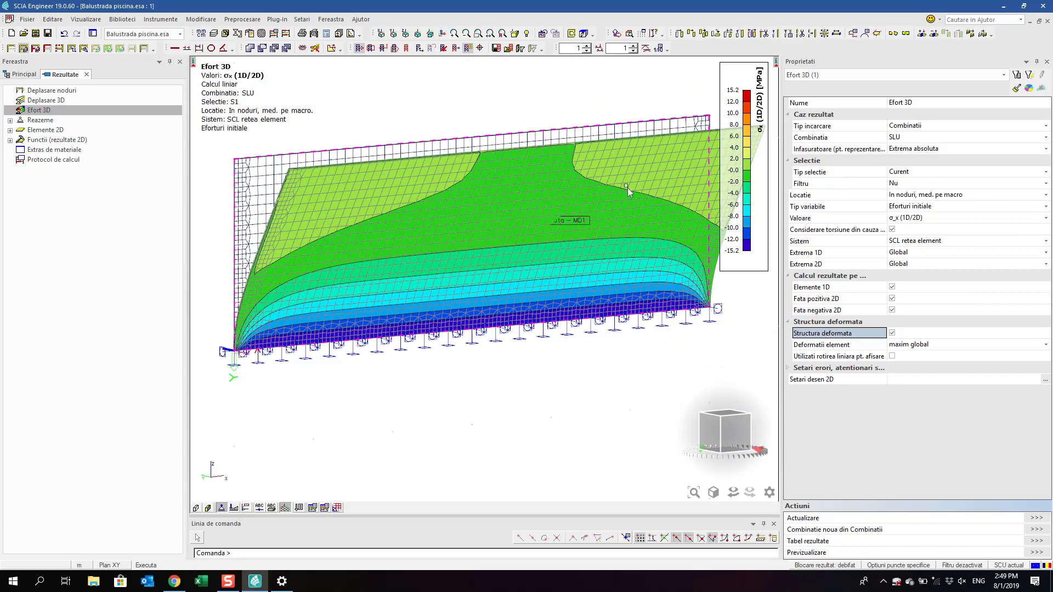
scroll(344, 290, up, 2)
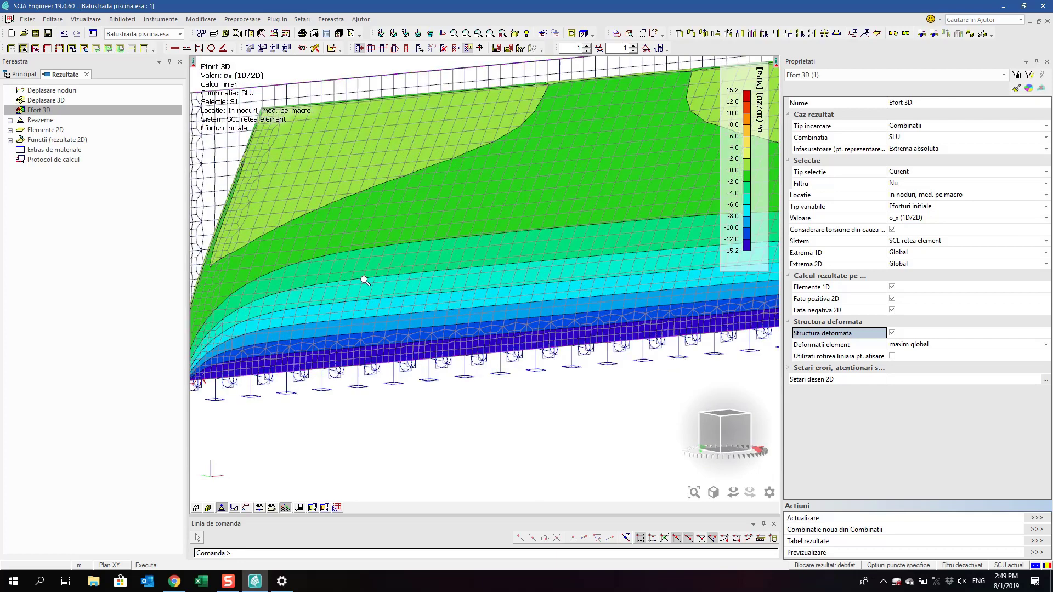
scroll(365, 284, down, 2)
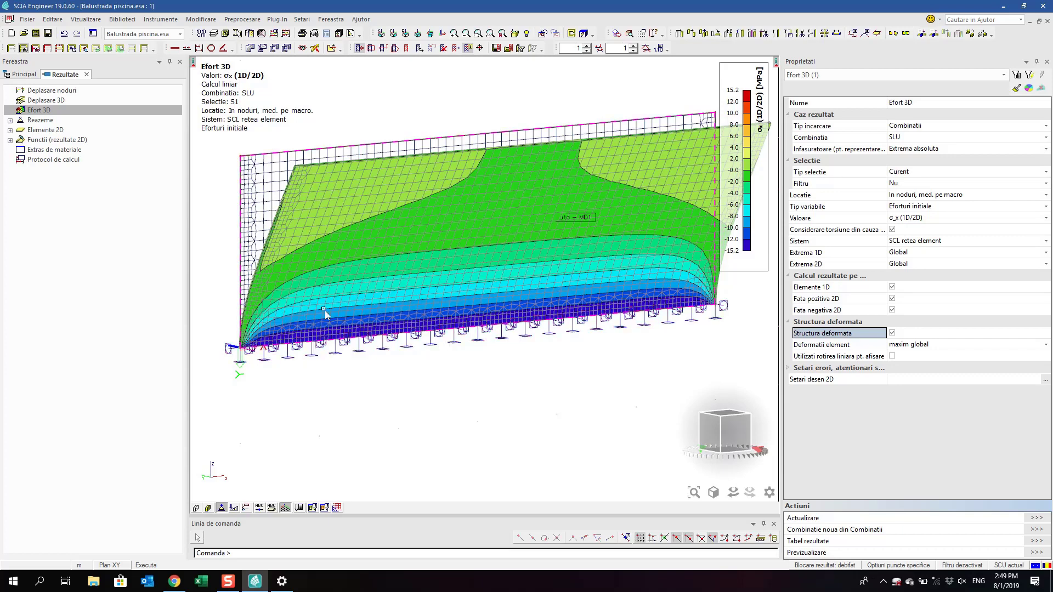
ctrl+right_drag(382, 316, 392, 391)
Return to the laminated glass verification and set its displayed values to the unity check (UC)
click(27, 75)
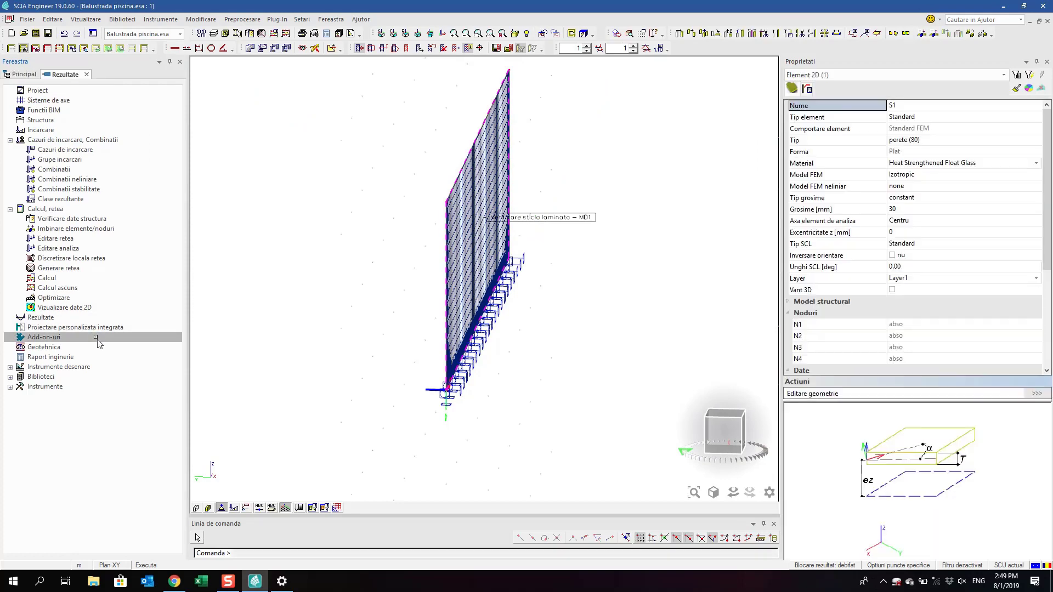
click(99, 343)
click(82, 209)
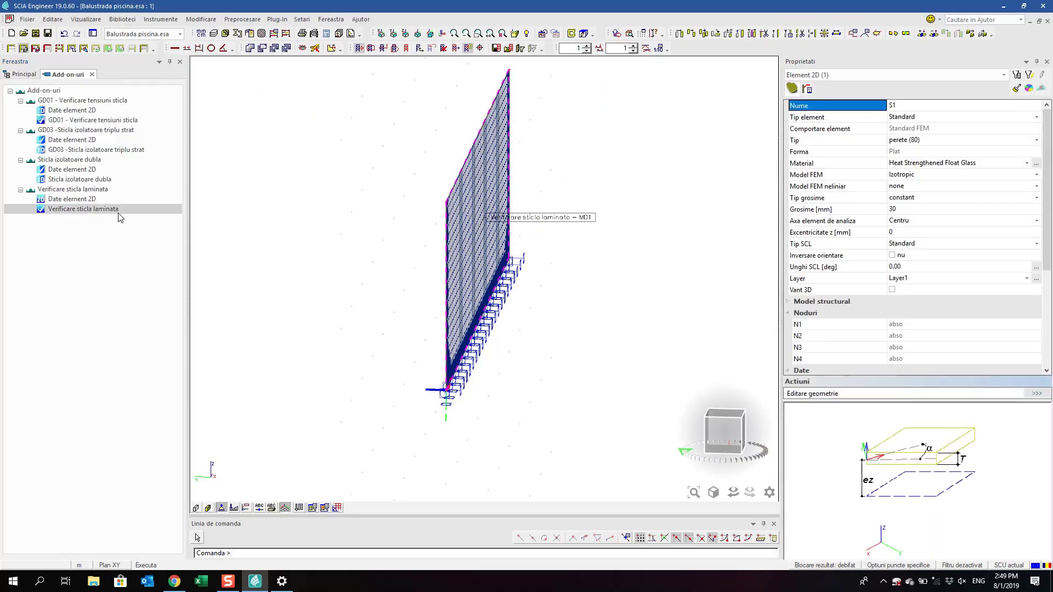
click(905, 242)
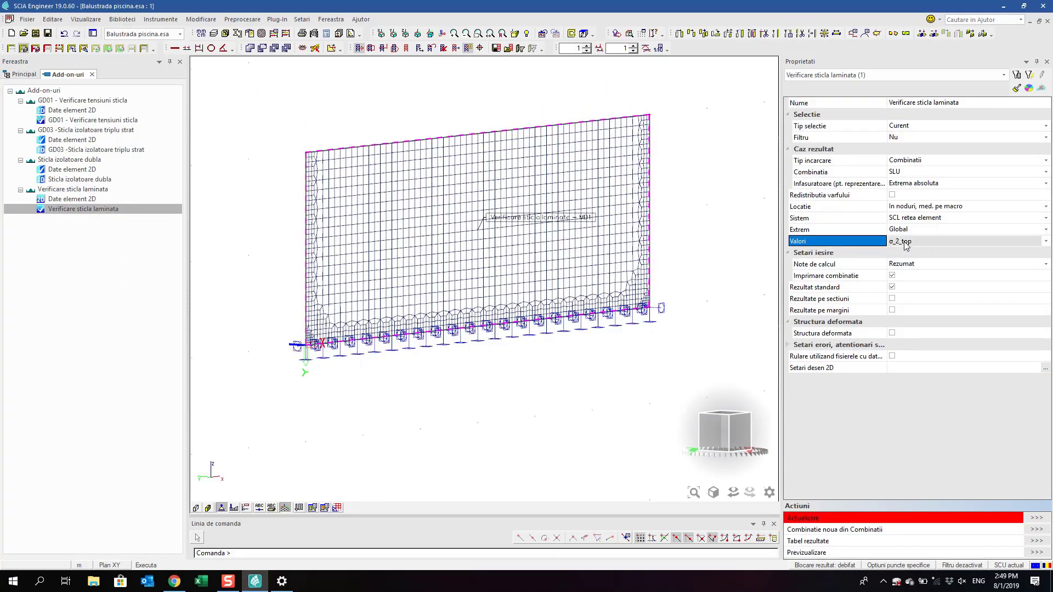
click(908, 334)
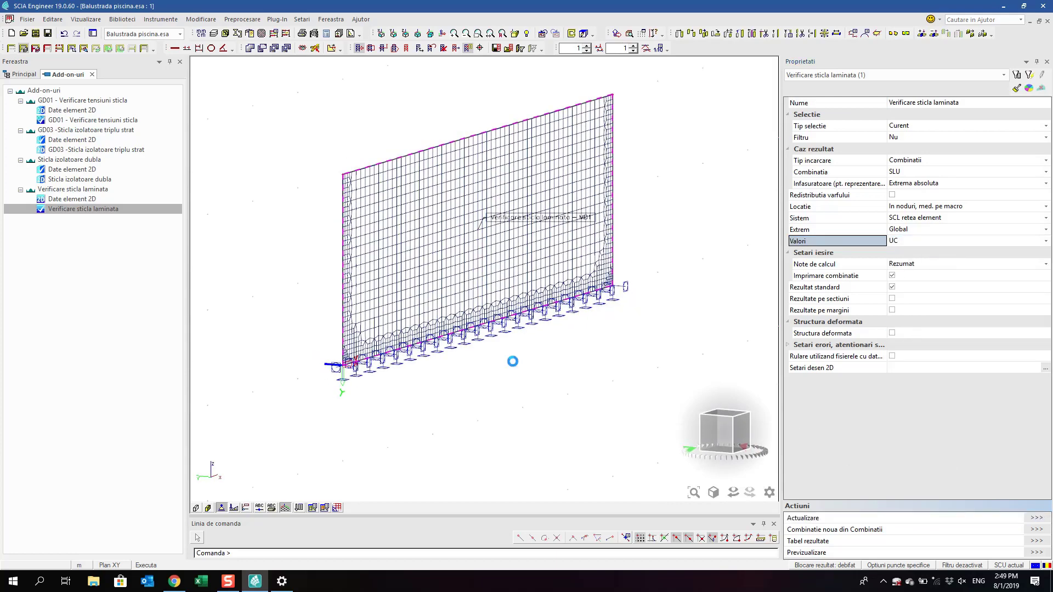
Change the 2D display of the unity check results from three colours to Izobande, refresh them, and examine the panel
scroll(351, 360, up, 3)
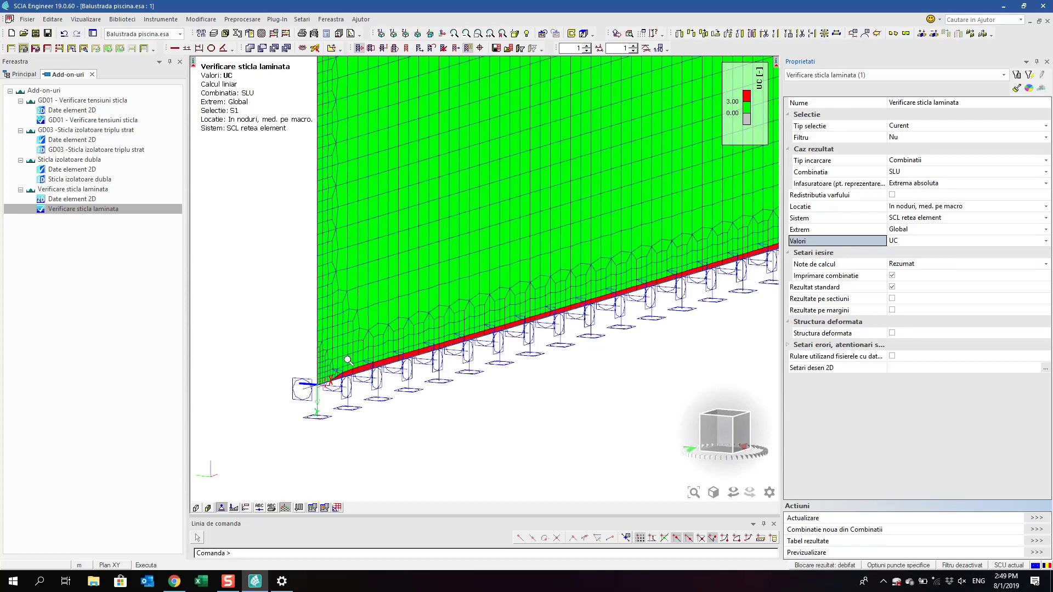
middle_drag(718, 190, 700, 227)
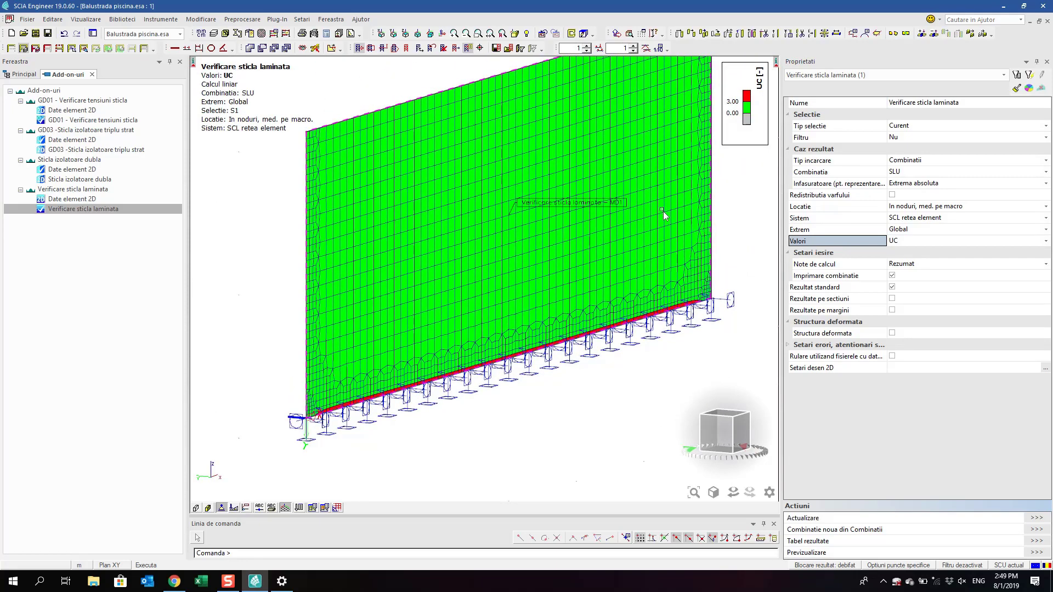
click(1046, 370)
click(1046, 368)
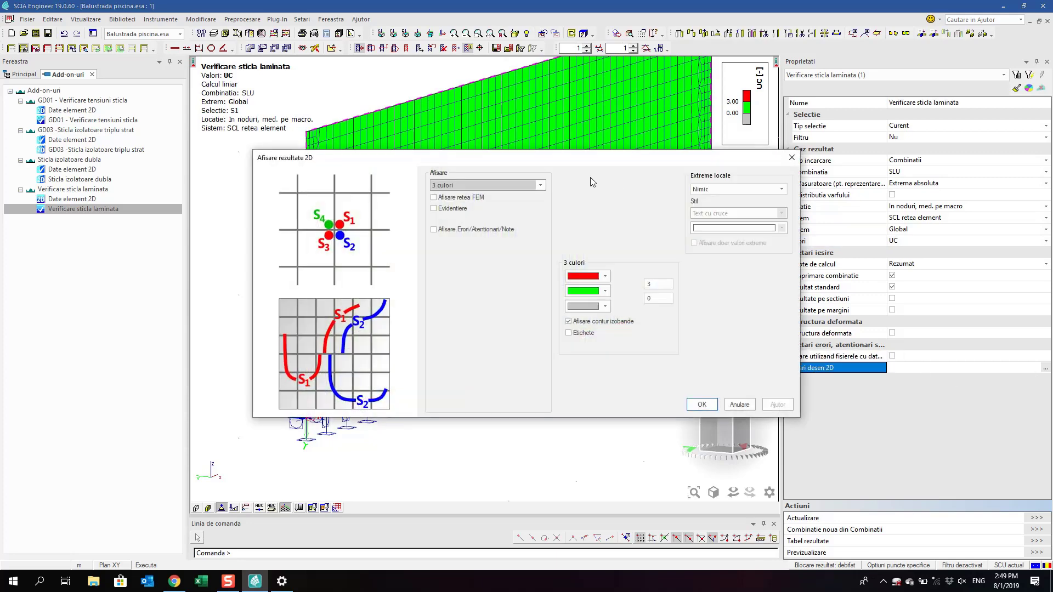
click(540, 187)
click(509, 217)
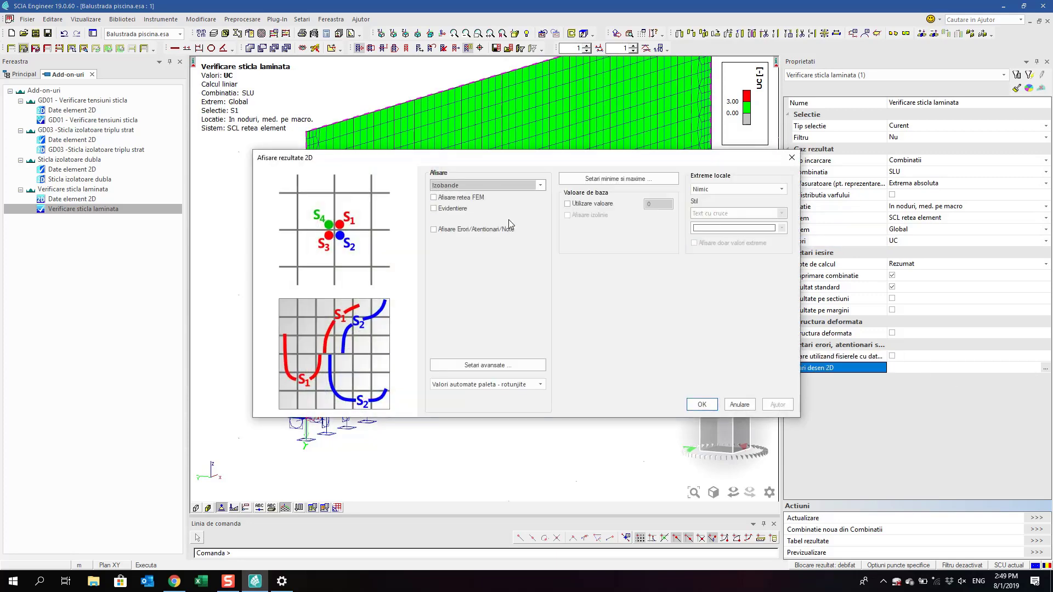
click(701, 404)
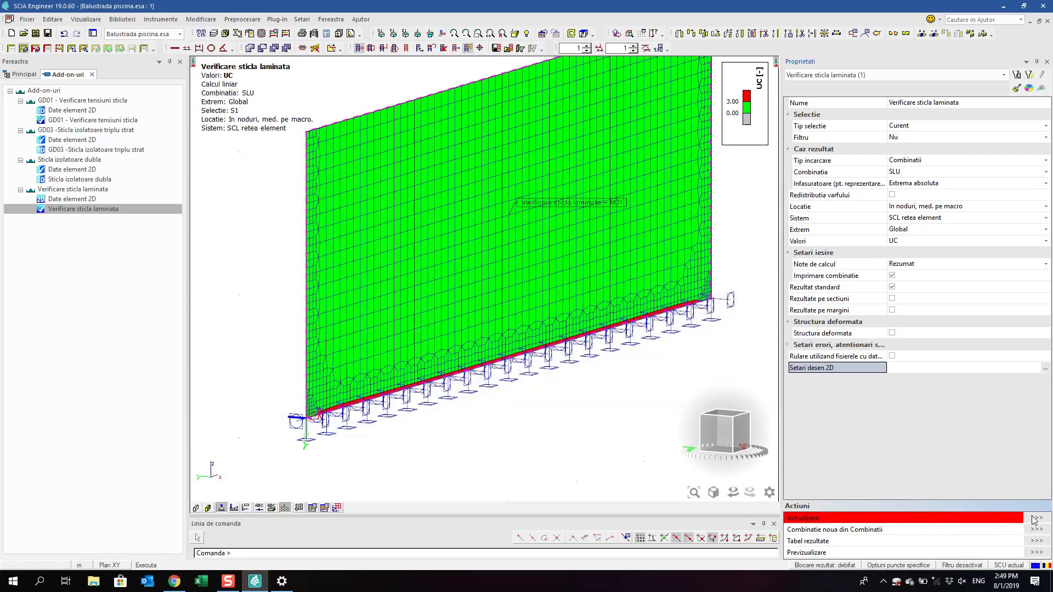
middle_drag(485, 362, 429, 388)
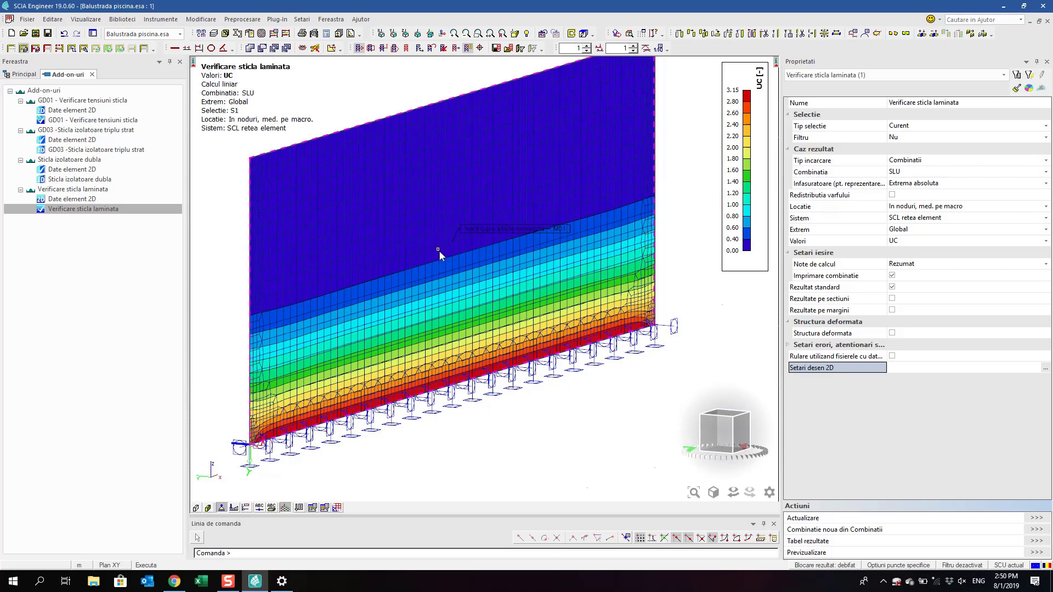
Select the laminated glass data label on the panel and return the properties to the Verificare sticla laminata settings
click(490, 230)
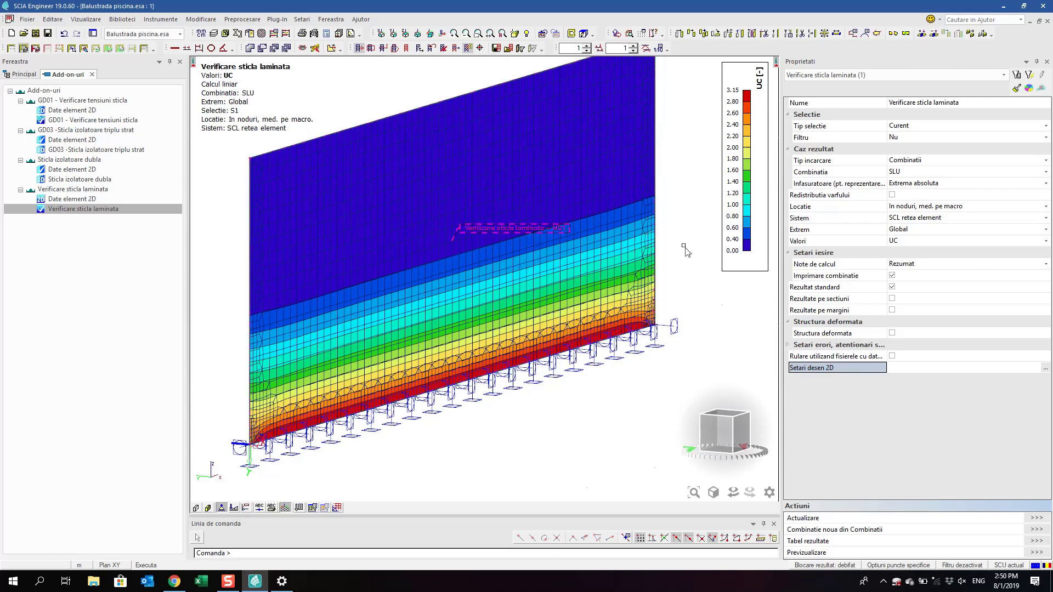
click(914, 76)
click(914, 83)
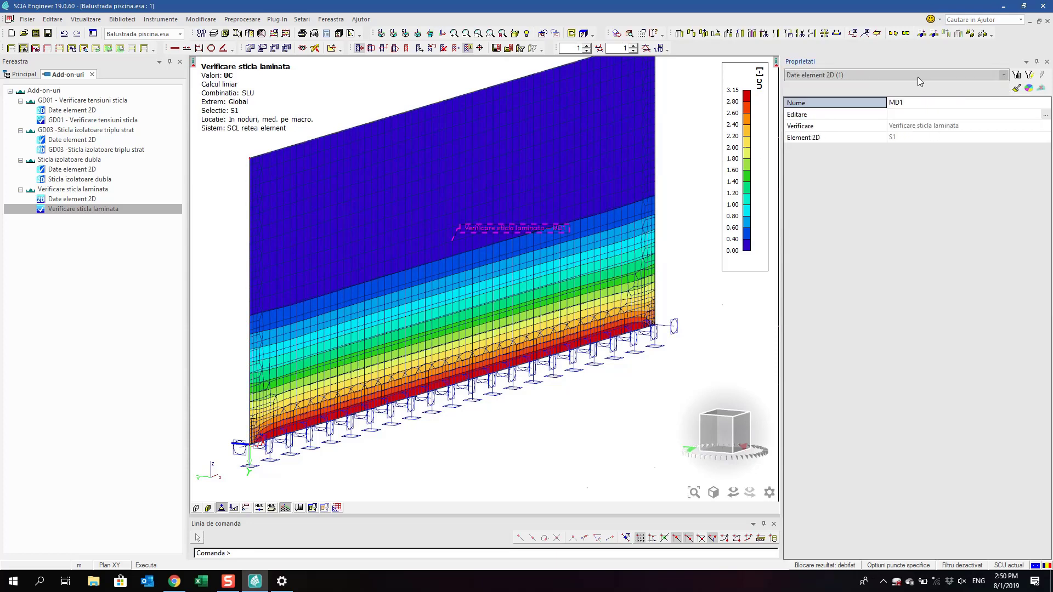
scroll(917, 77, down, 1)
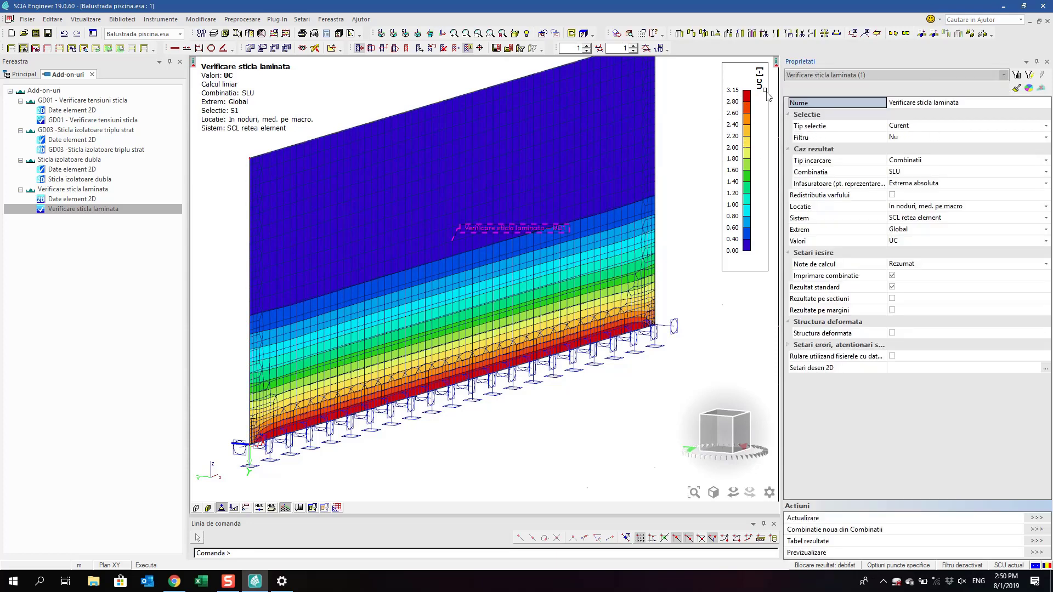
scroll(634, 205, down, 1)
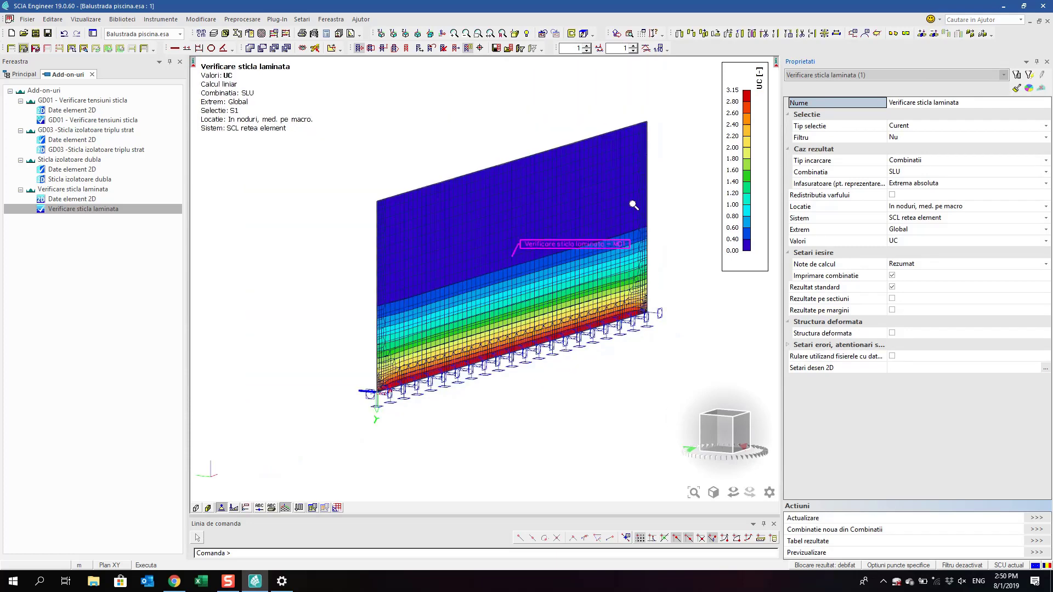
Preview the summary (Rezumat) report of the laminated glass verification and reposition it beside the verification properties
click(928, 268)
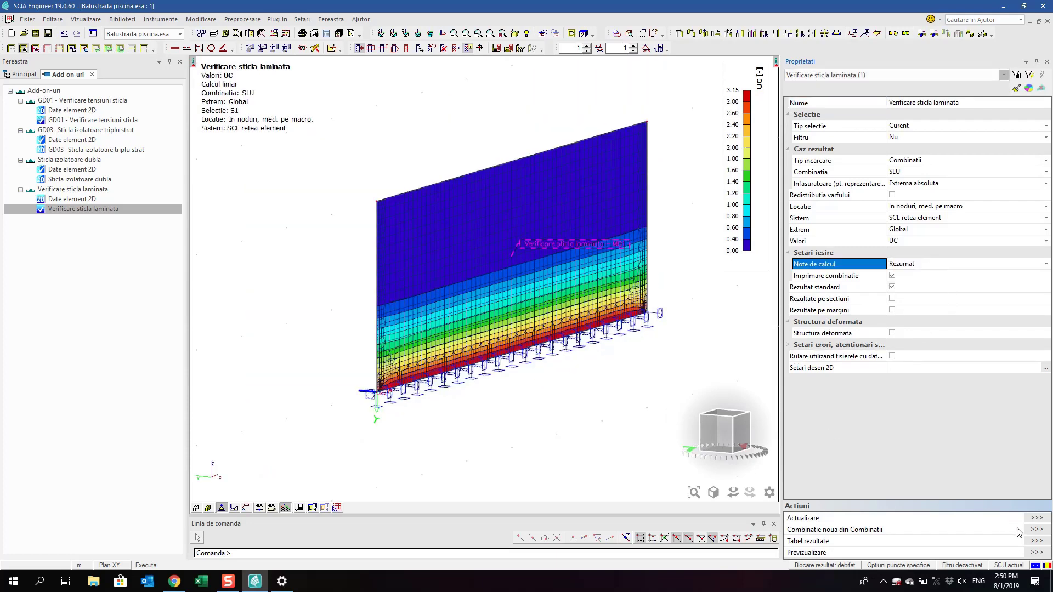
click(1033, 552)
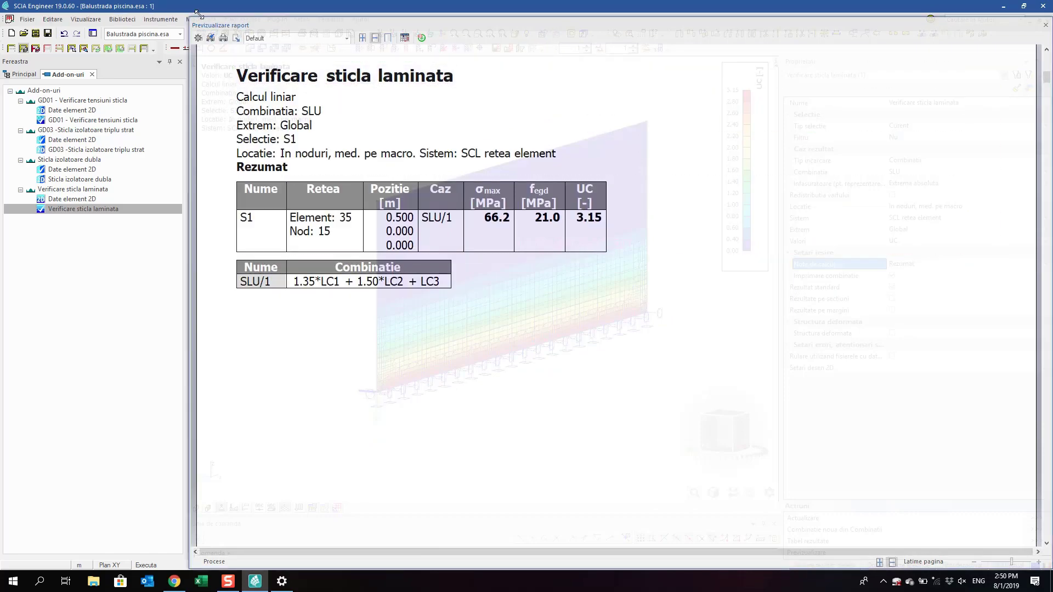
drag(221, 29, 171, 90)
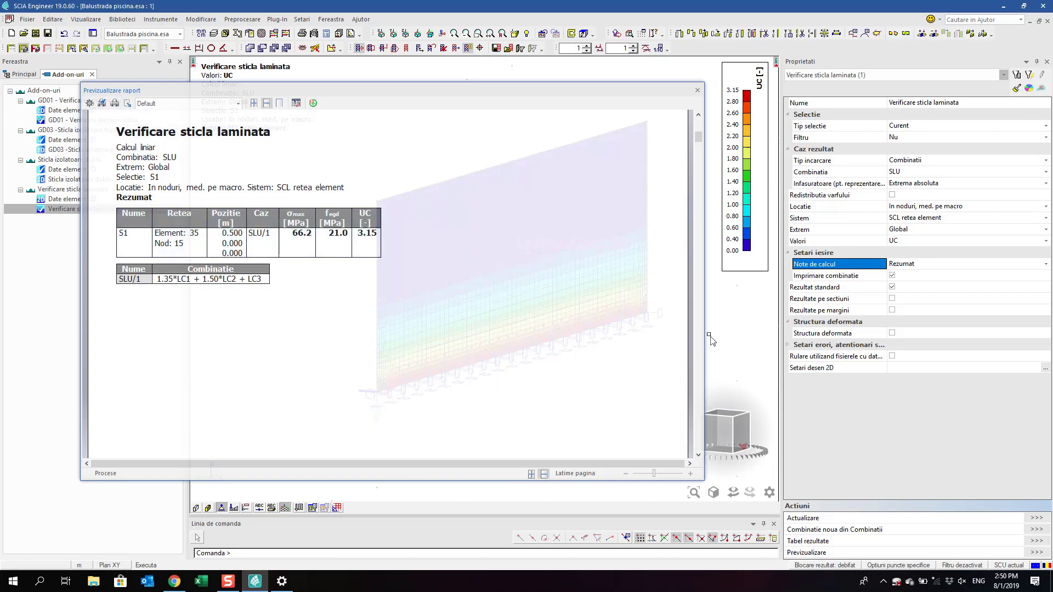
Set the calculation note (Note de calcul) of the laminated glass verification to Complet and refresh the results and report preview
click(963, 273)
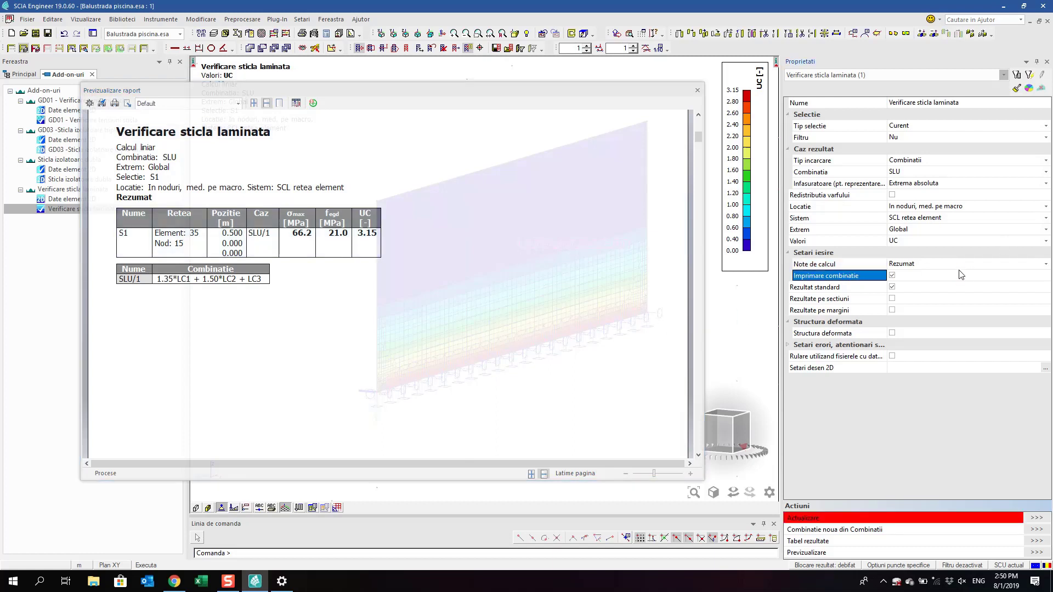
click(960, 271)
click(921, 280)
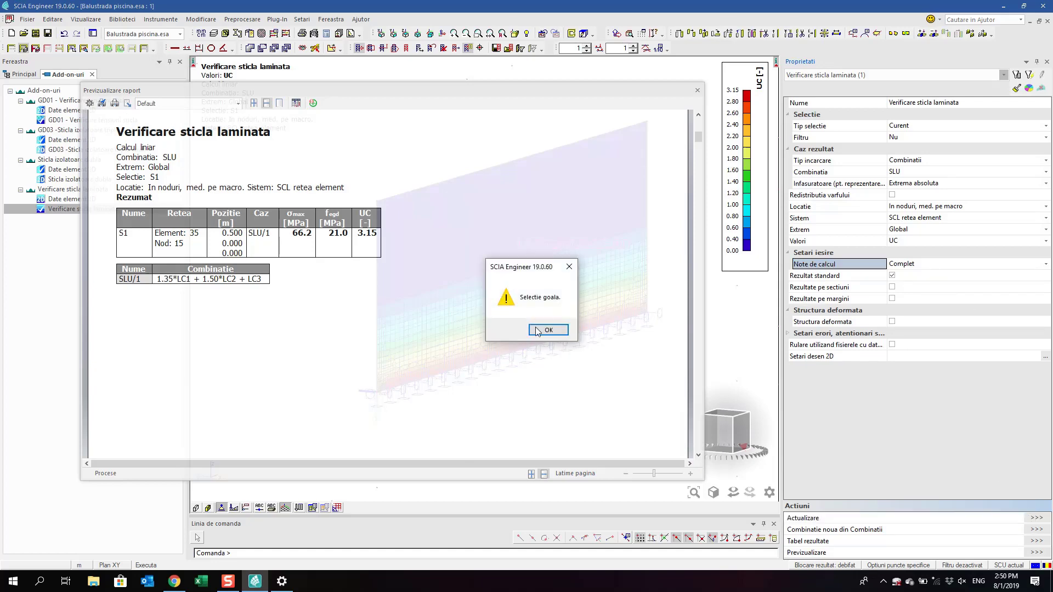
click(541, 331)
drag(624, 92, 639, 206)
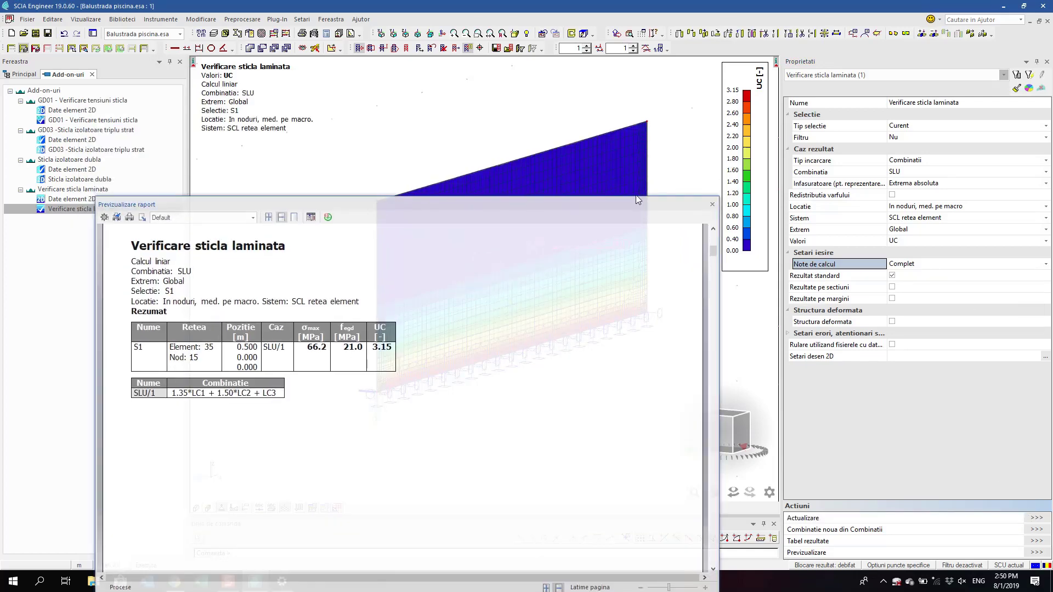
click(1030, 517)
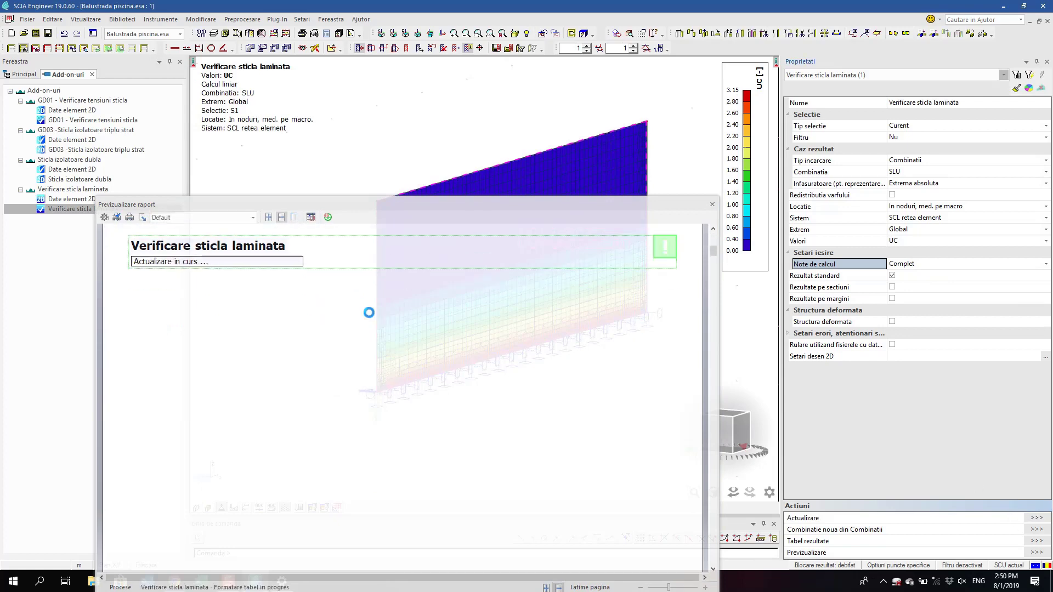
drag(397, 206, 389, 85)
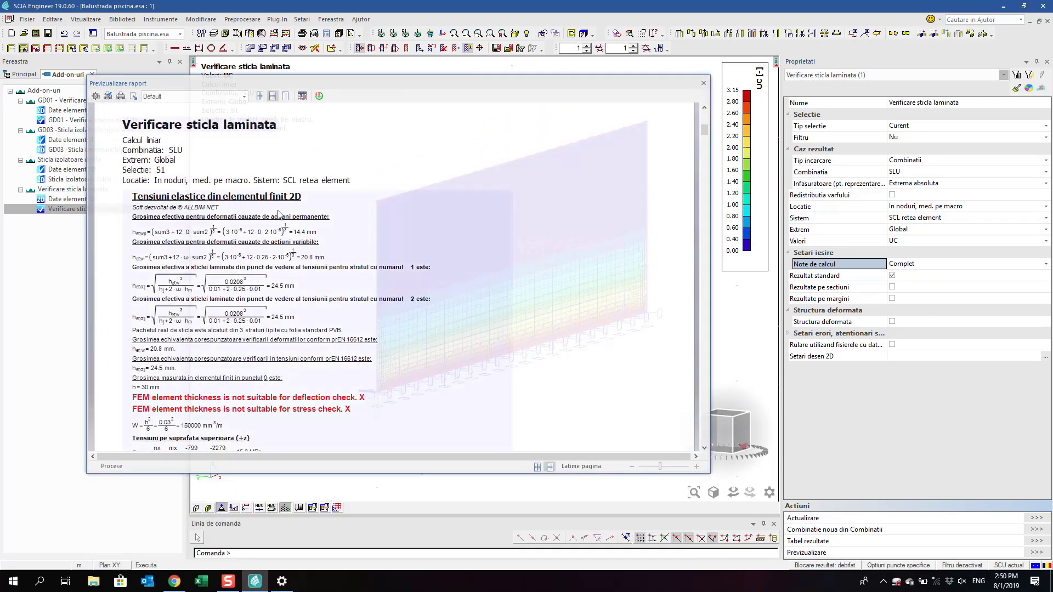
Examine the detailed report's effective thicknesses, surface and principal stresses, glass strength evaluation, capacity check, and allowable deformation
ctrl+scroll(248, 226, up, 3)
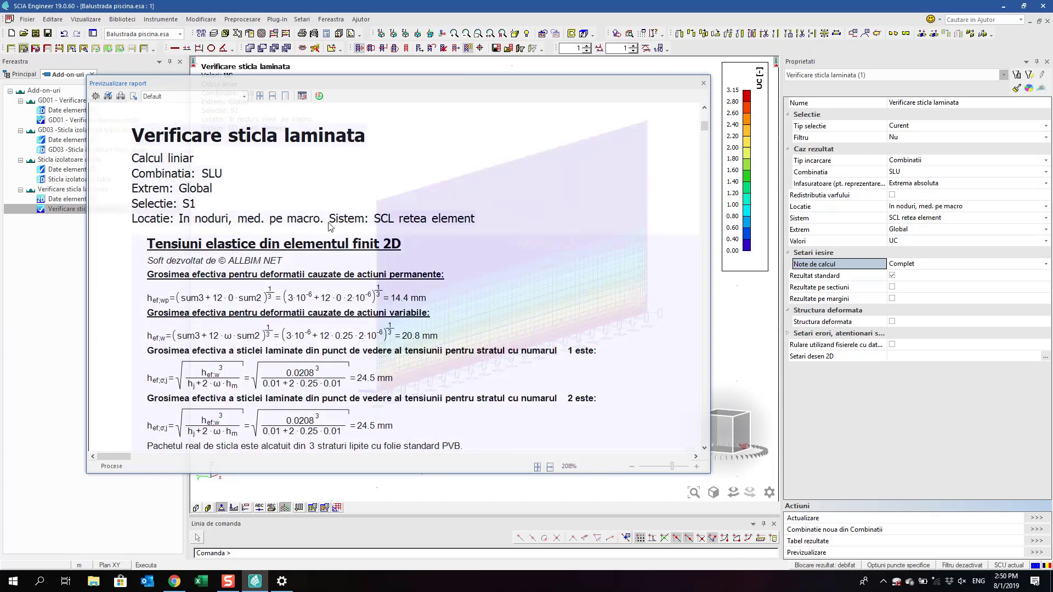
scroll(347, 222, down, 2)
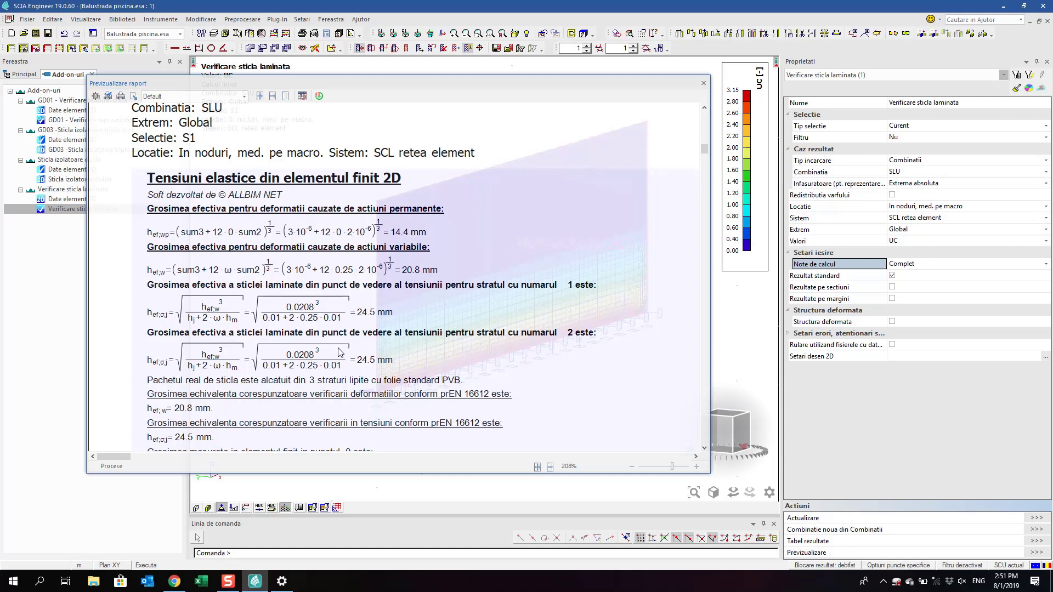
scroll(341, 353, down, 3)
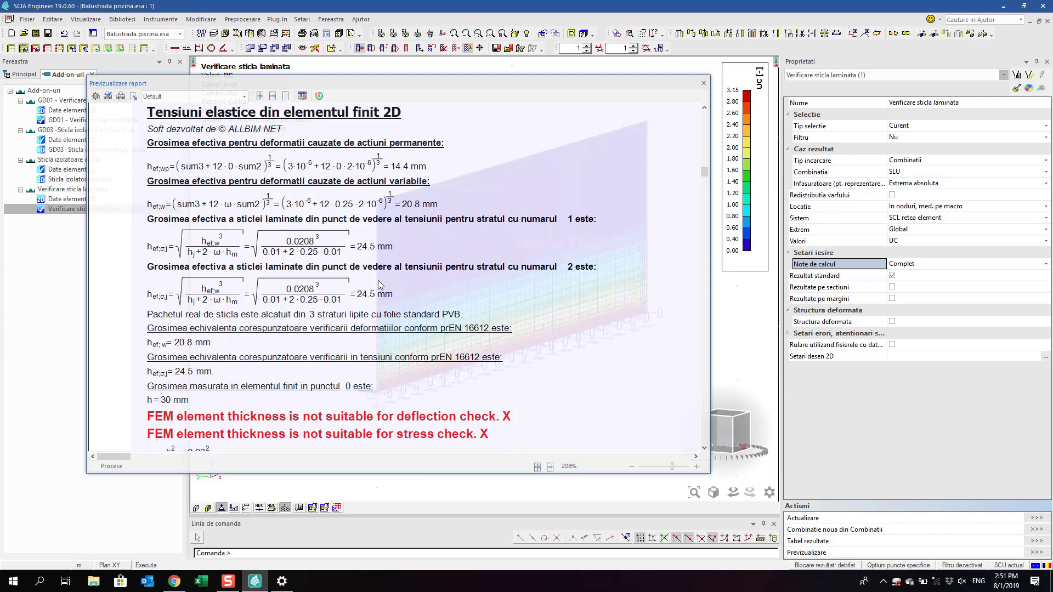
scroll(292, 328, down, 2)
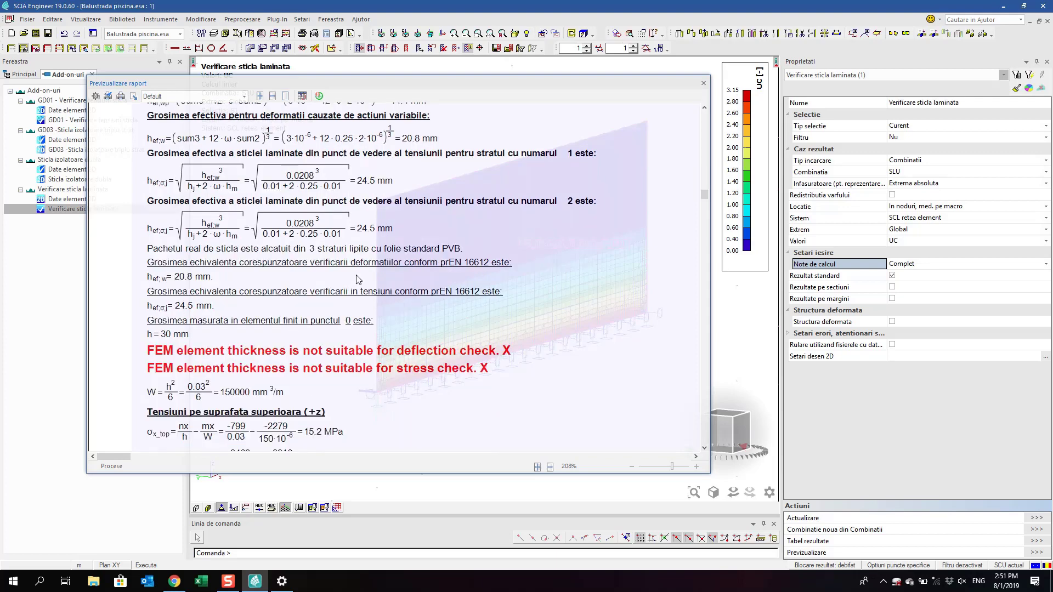
scroll(413, 261, down, 2)
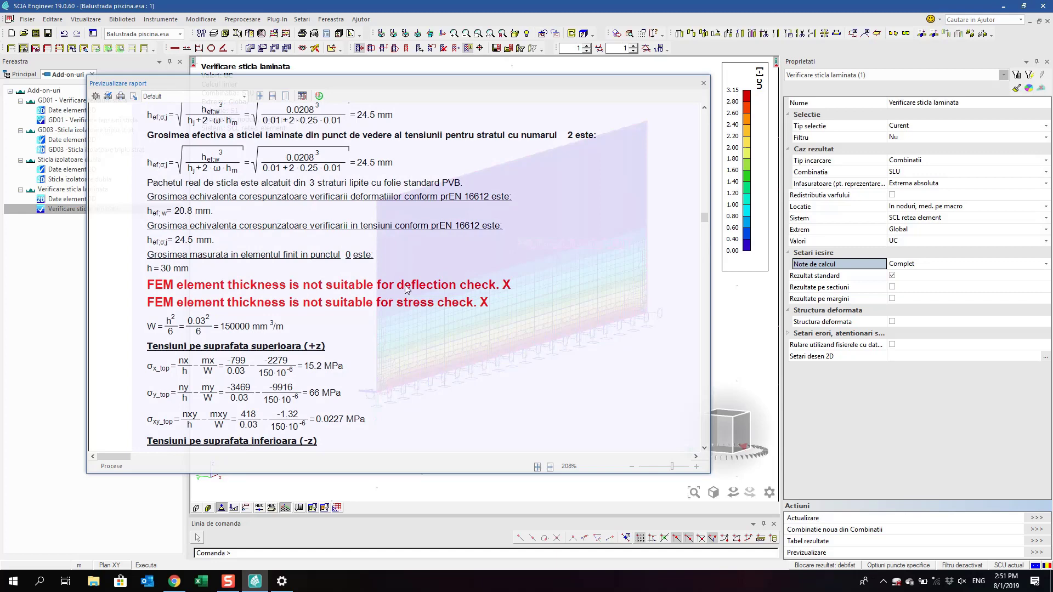
scroll(405, 285, down, 4)
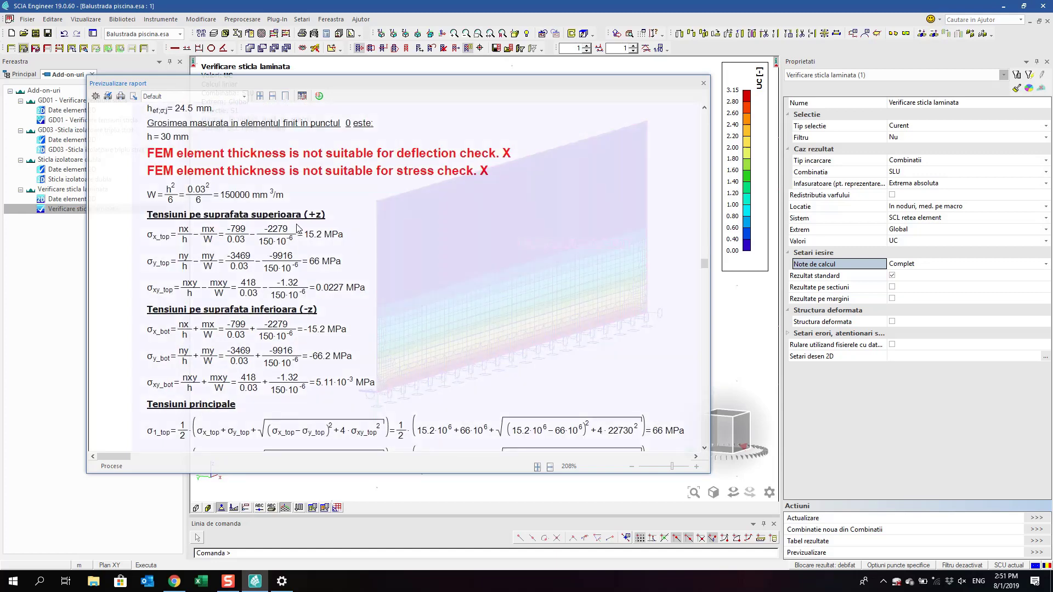
scroll(296, 228, down, 10)
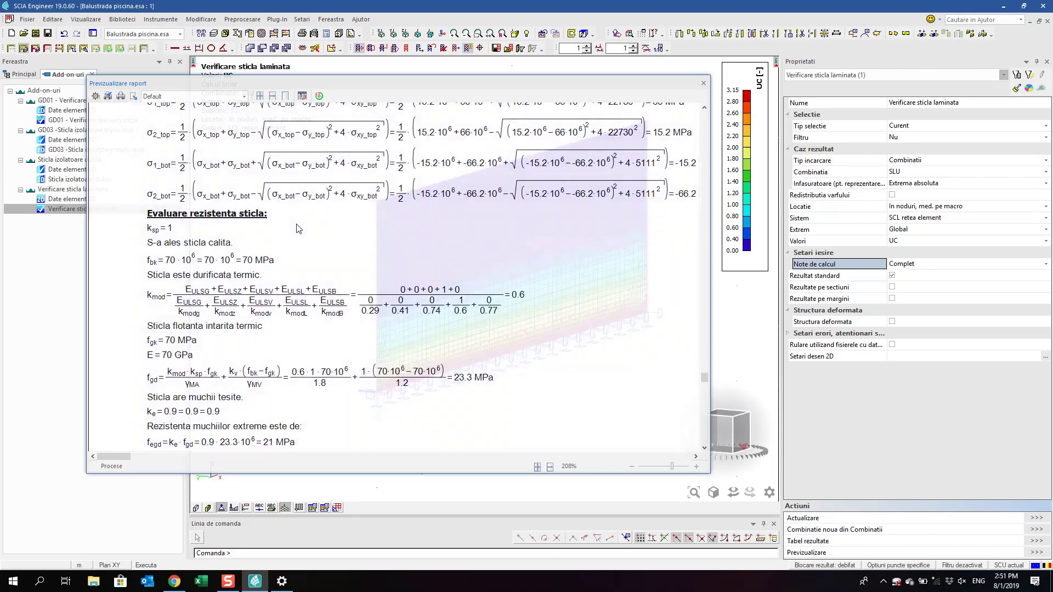
scroll(296, 228, down, 2)
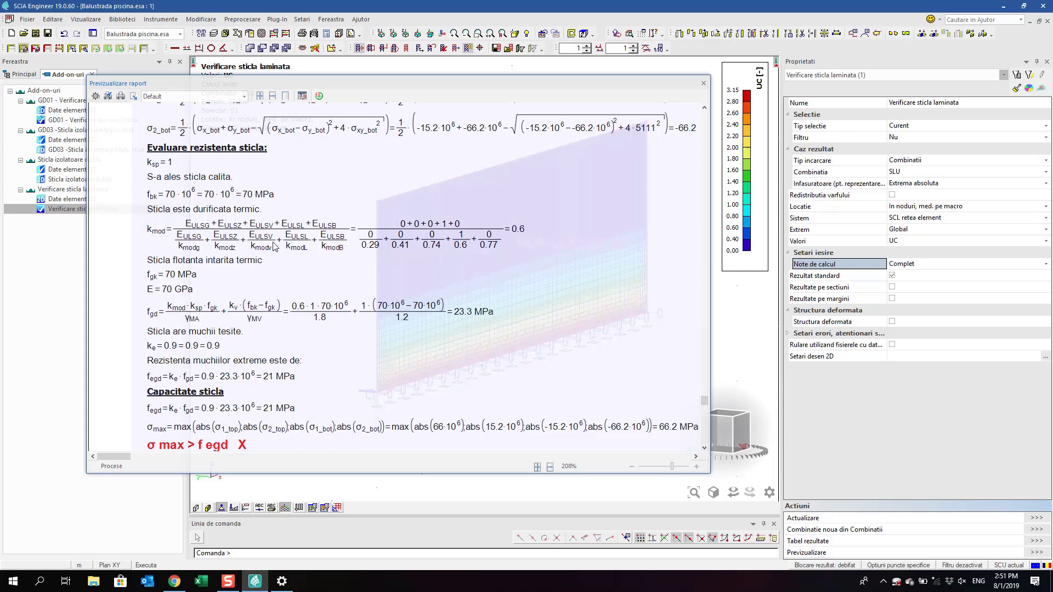
scroll(272, 247, down, 3)
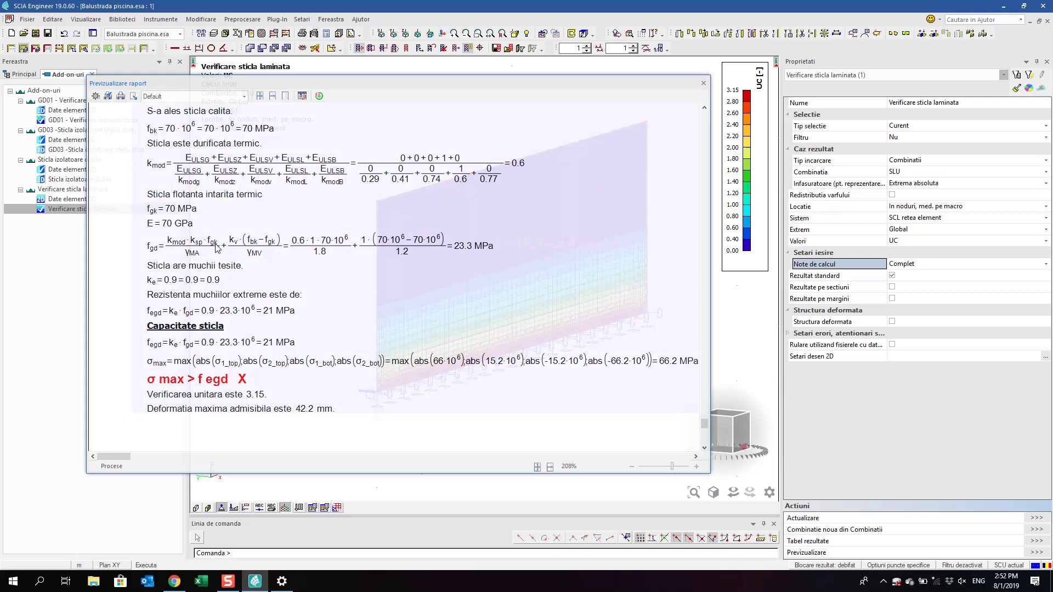
scroll(204, 198, up, 3)
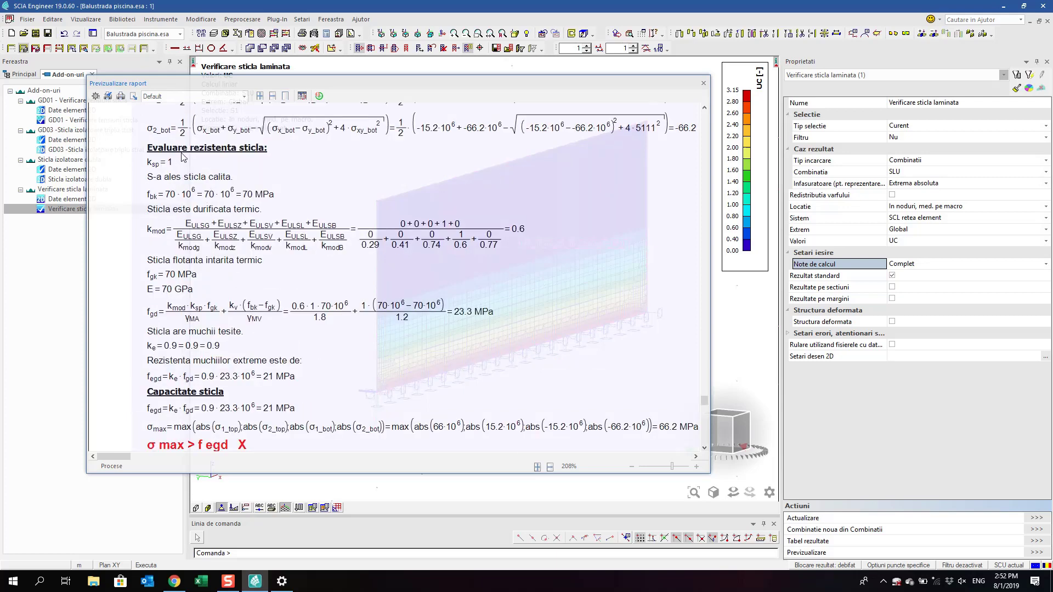
scroll(181, 196, down, 3)
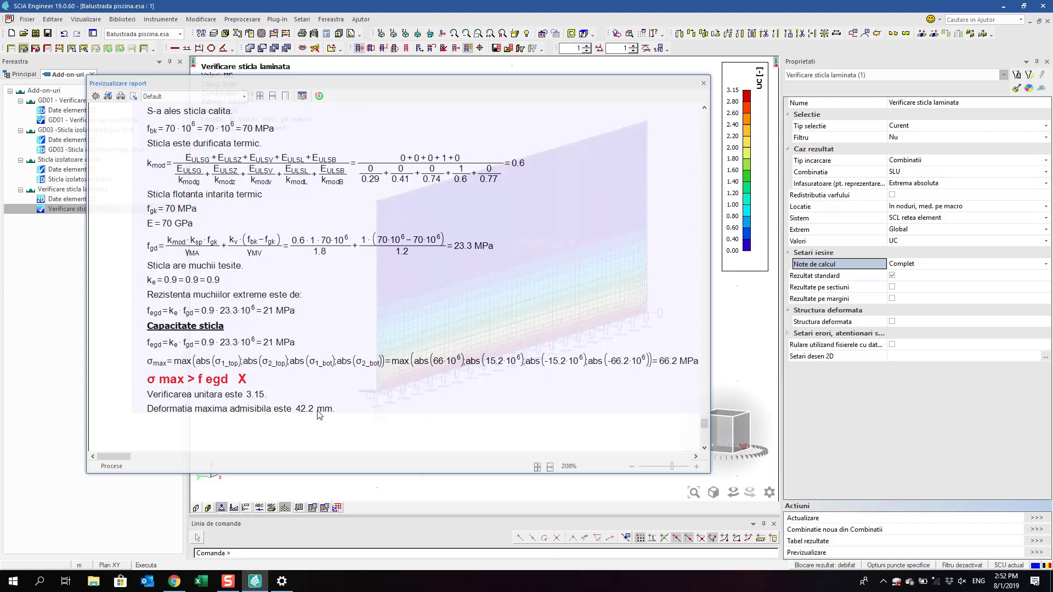
scroll(320, 414, up, 6)
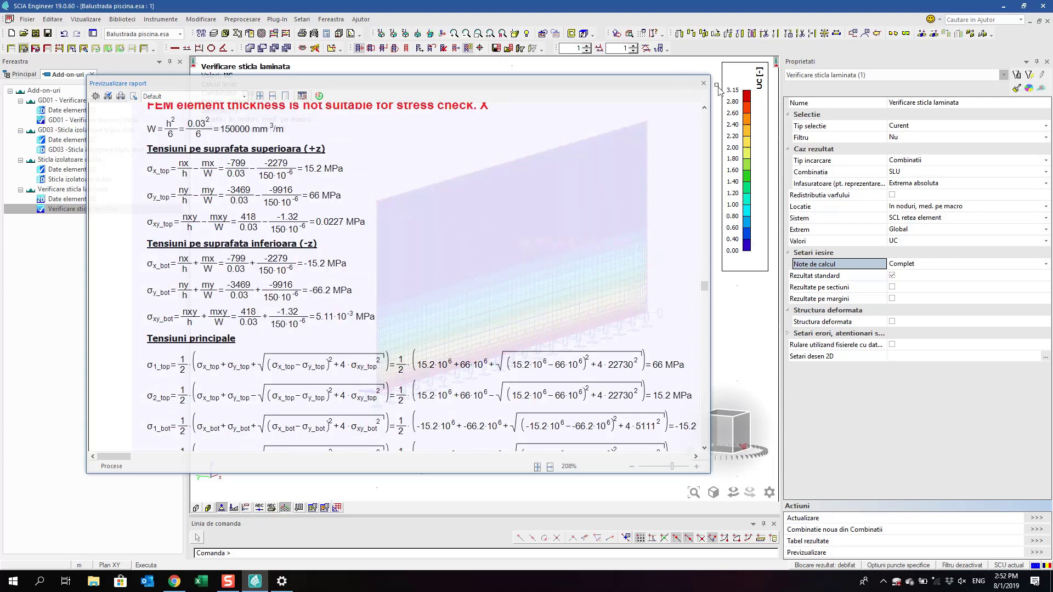
Edit the panel's laminated glass data and set the thicknesses of the three existing glass layers to 12
double_click(559, 238)
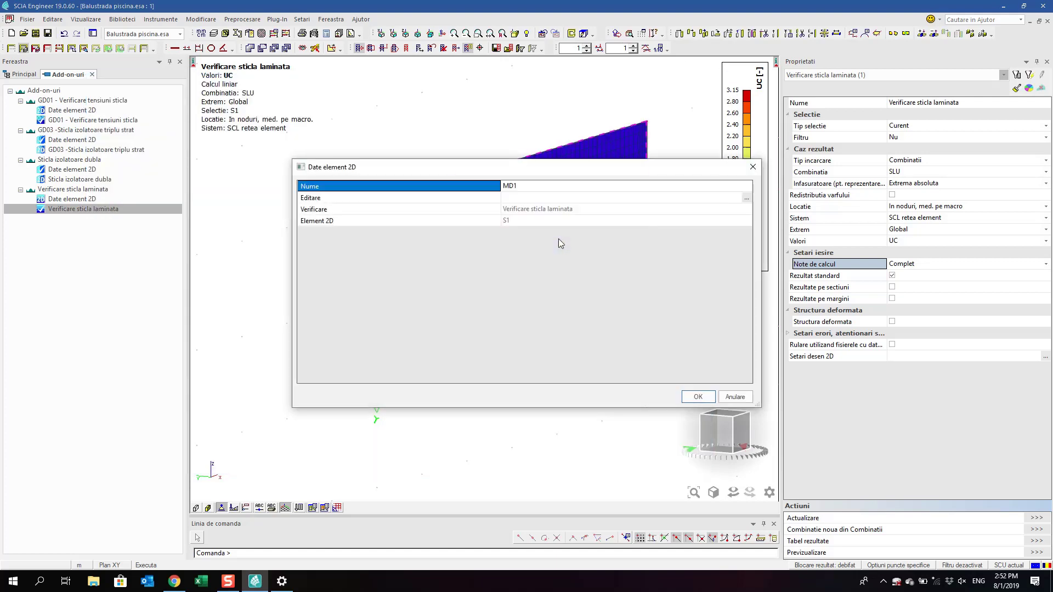
click(747, 207)
click(746, 197)
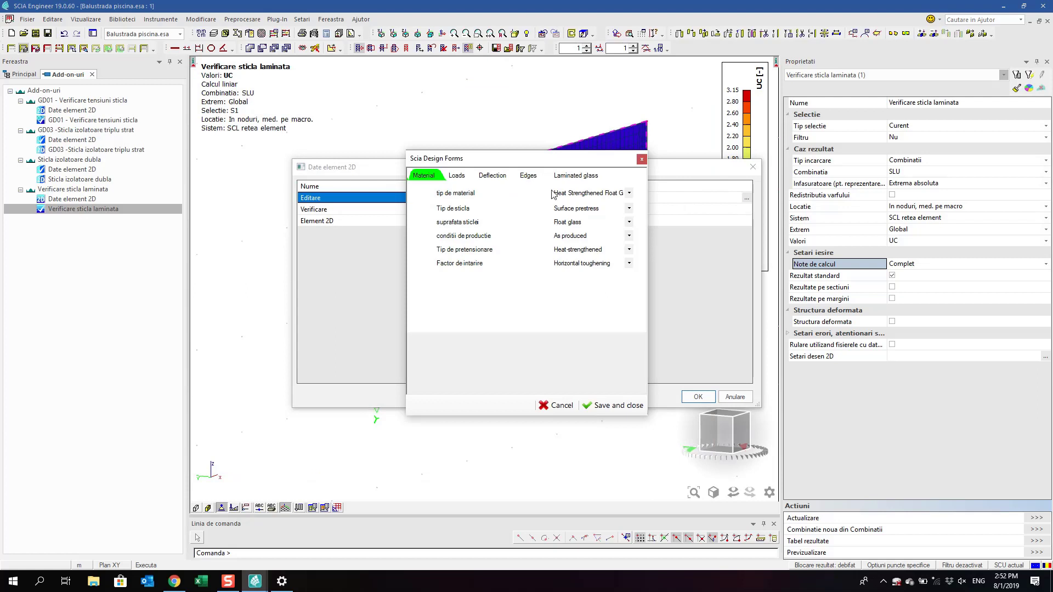
click(576, 176)
click(548, 243)
click(557, 240)
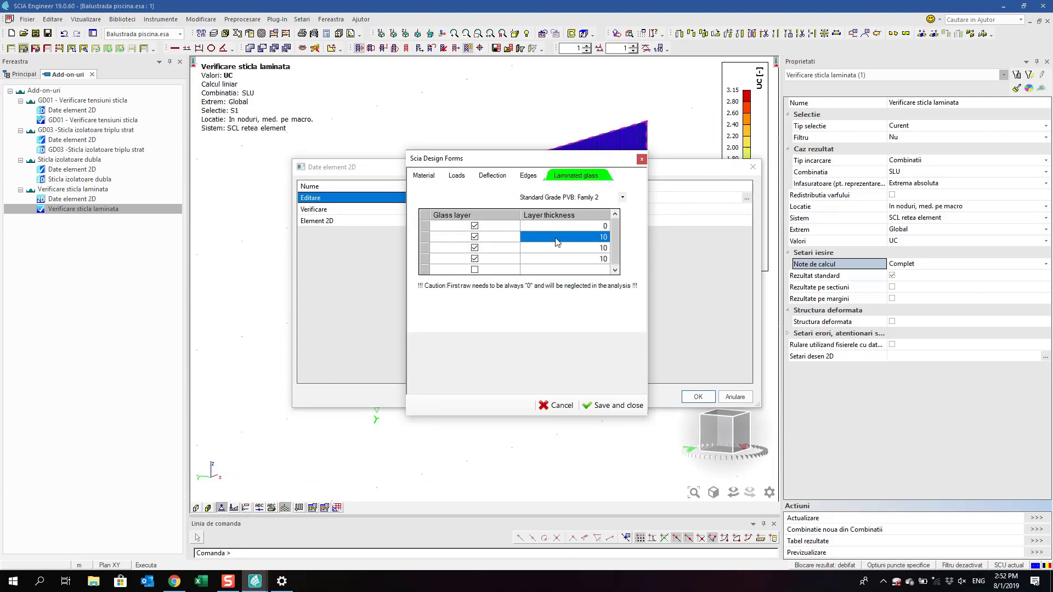
text(12)
key(Return)
text(12)
key(Return)
text(12)
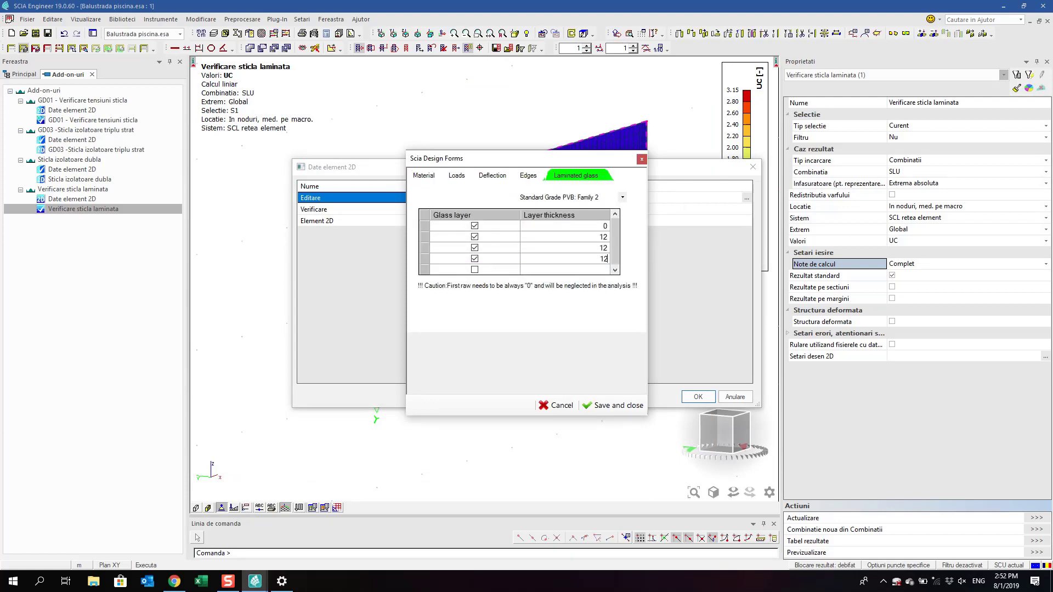
key(Return)
Add a fourth active glass layer with thickness 12 and save the laminated glass data
scroll(555, 264, down, 1)
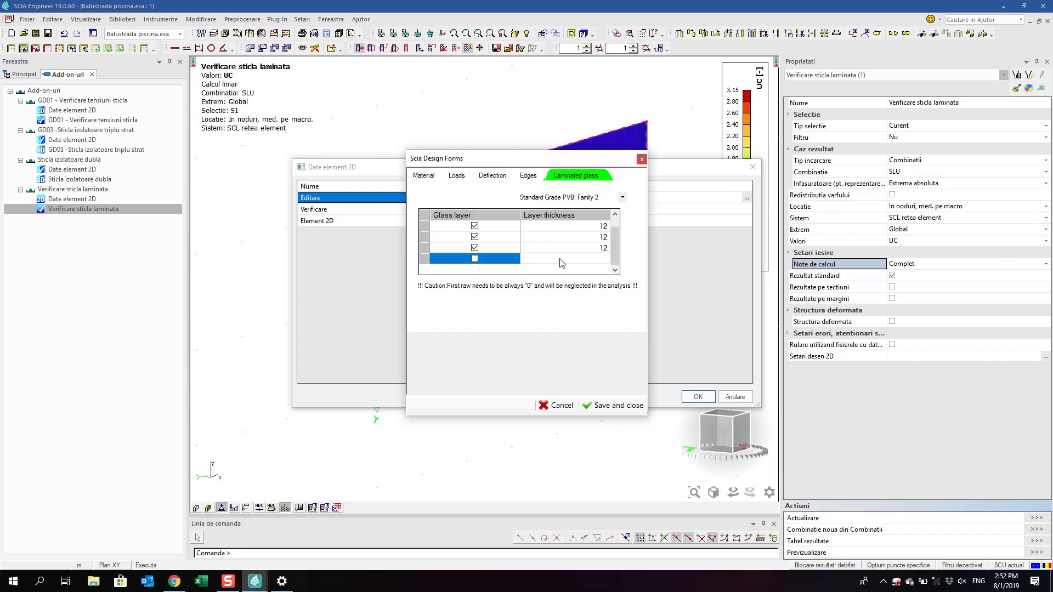
scroll(570, 259, up, 1)
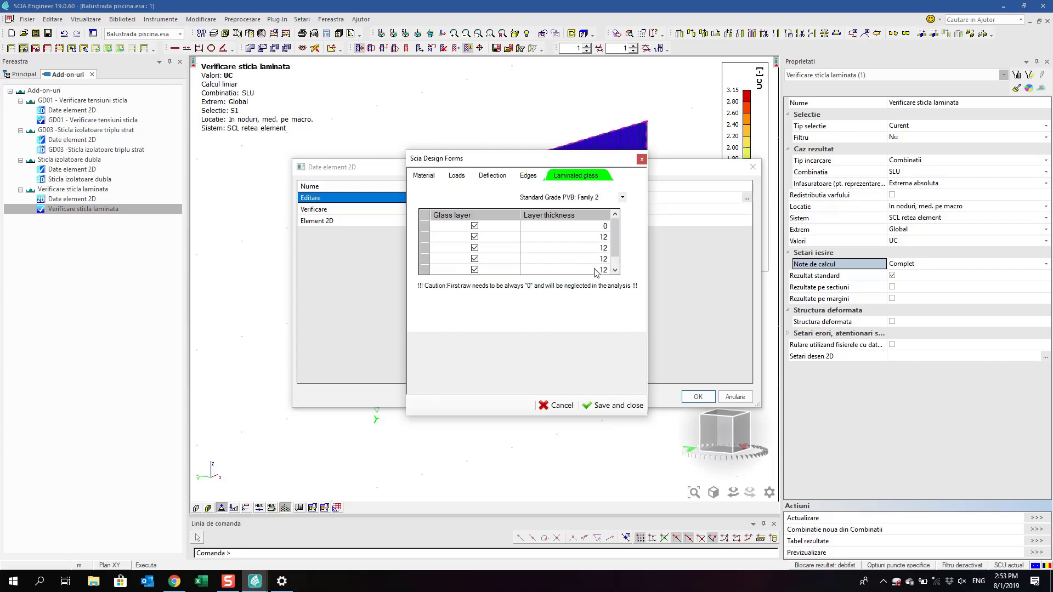
scroll(596, 273, down, 2)
click(497, 261)
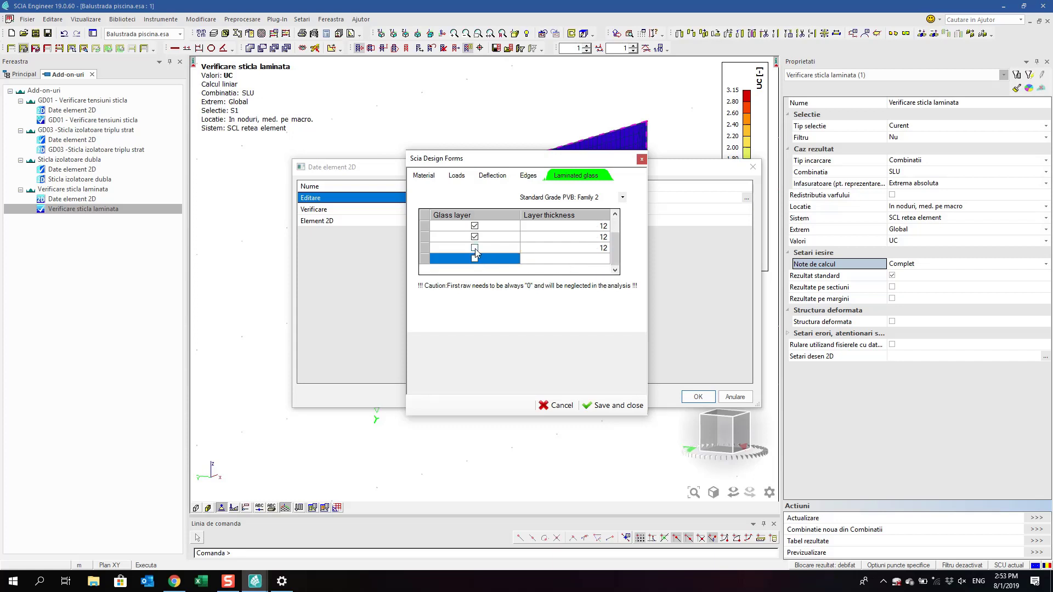
click(475, 249)
click(593, 401)
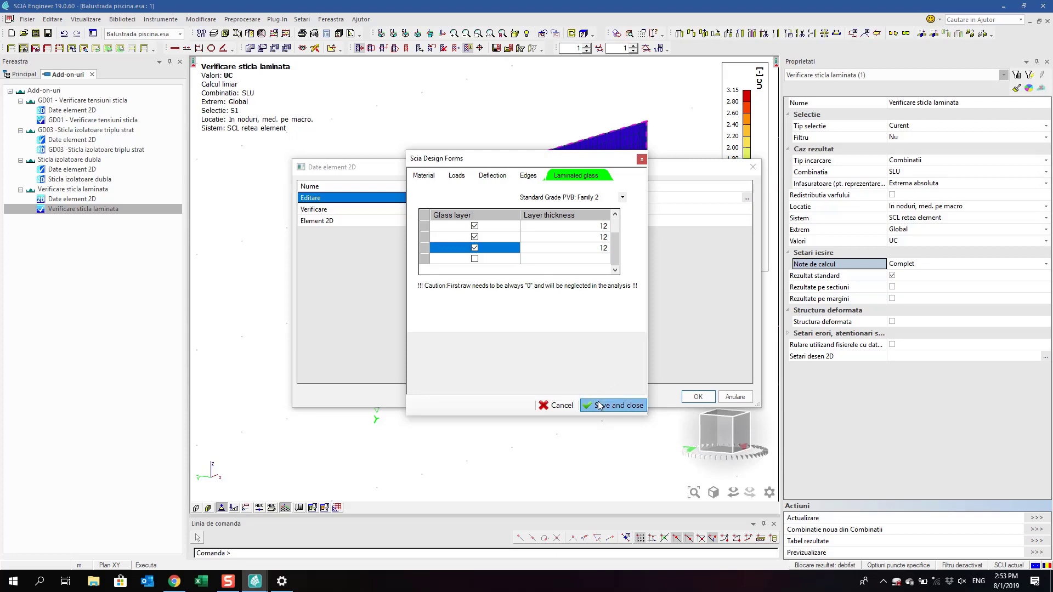
click(707, 397)
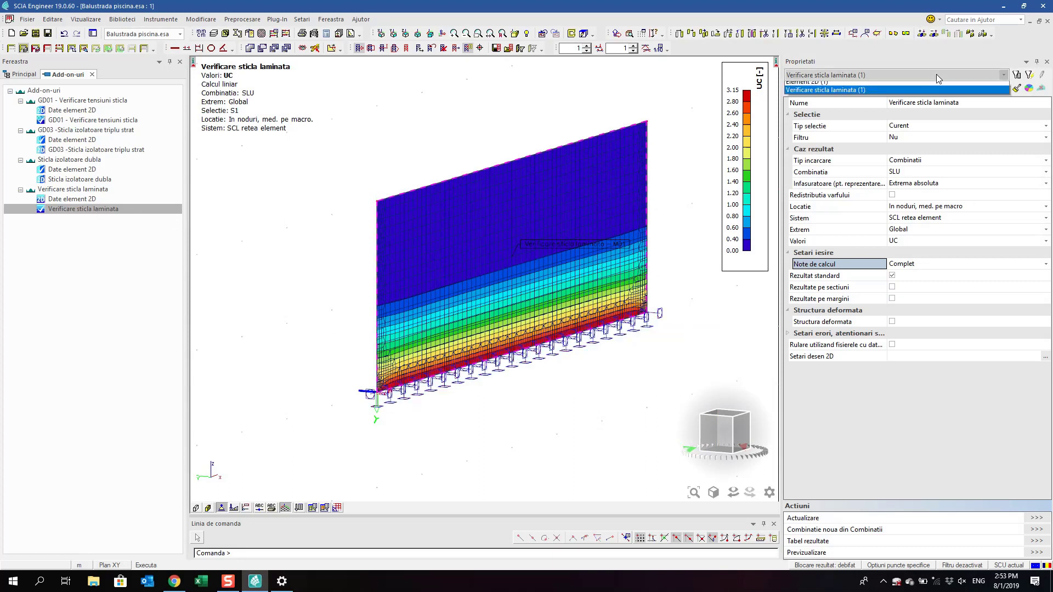
Refresh the laminated glass verification and examine the effective thicknesses and FEM thickness suitability in its report preview
click(1036, 518)
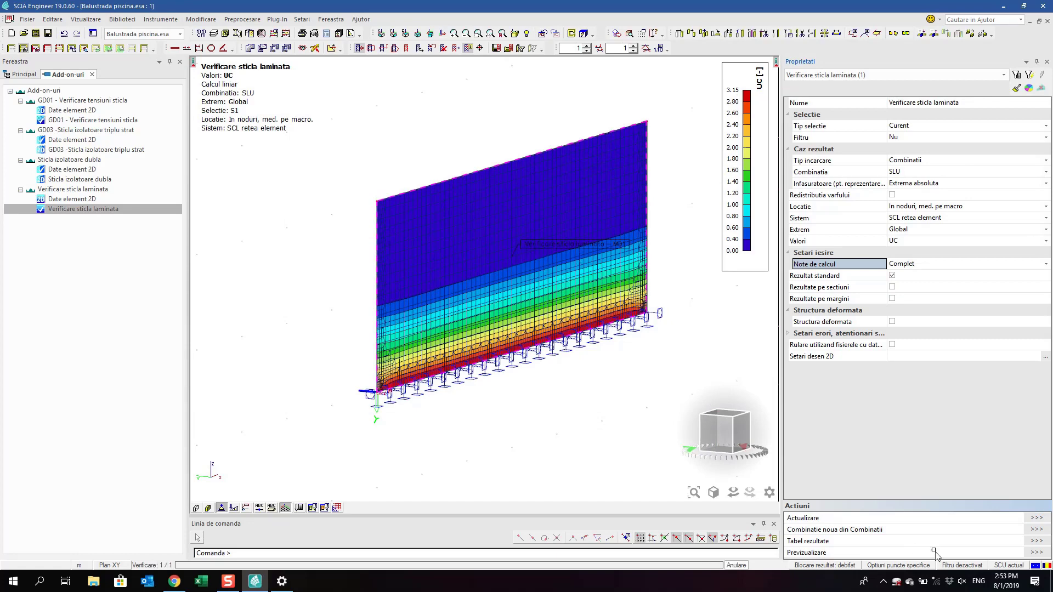
click(1037, 552)
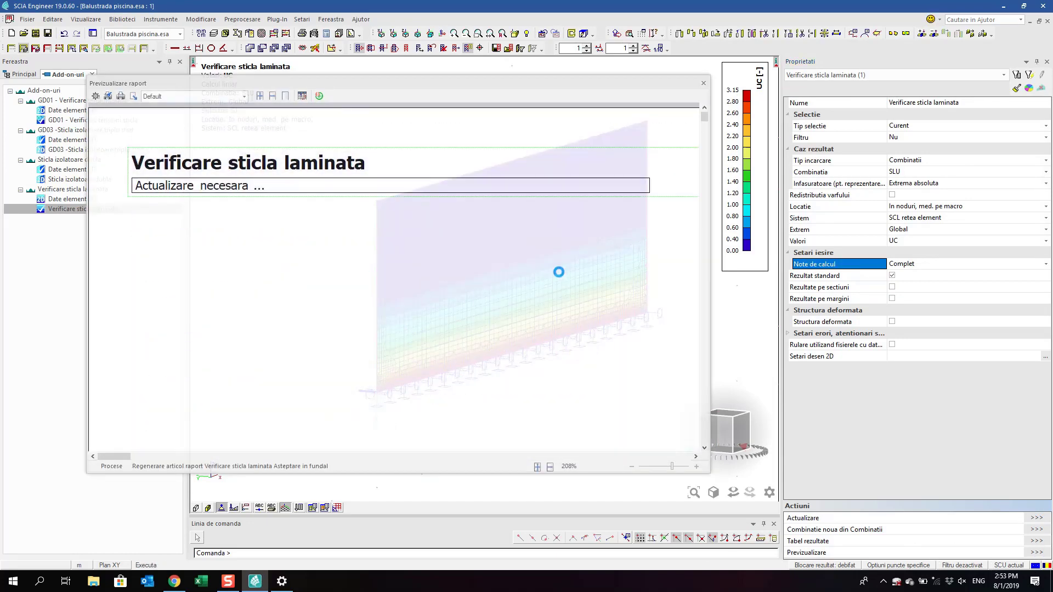
scroll(525, 279, down, 5)
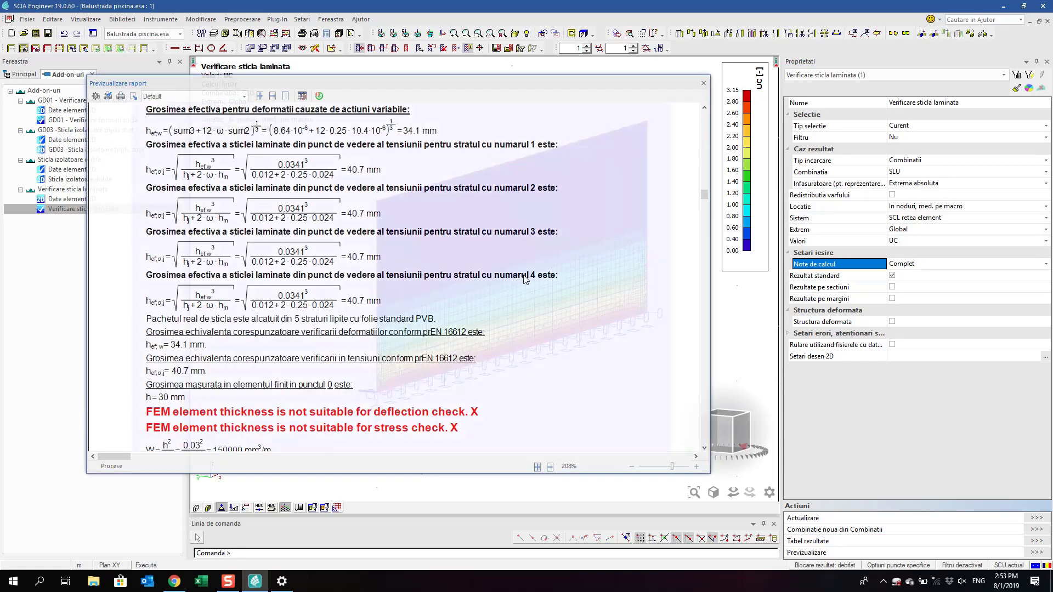
scroll(525, 279, up, 3)
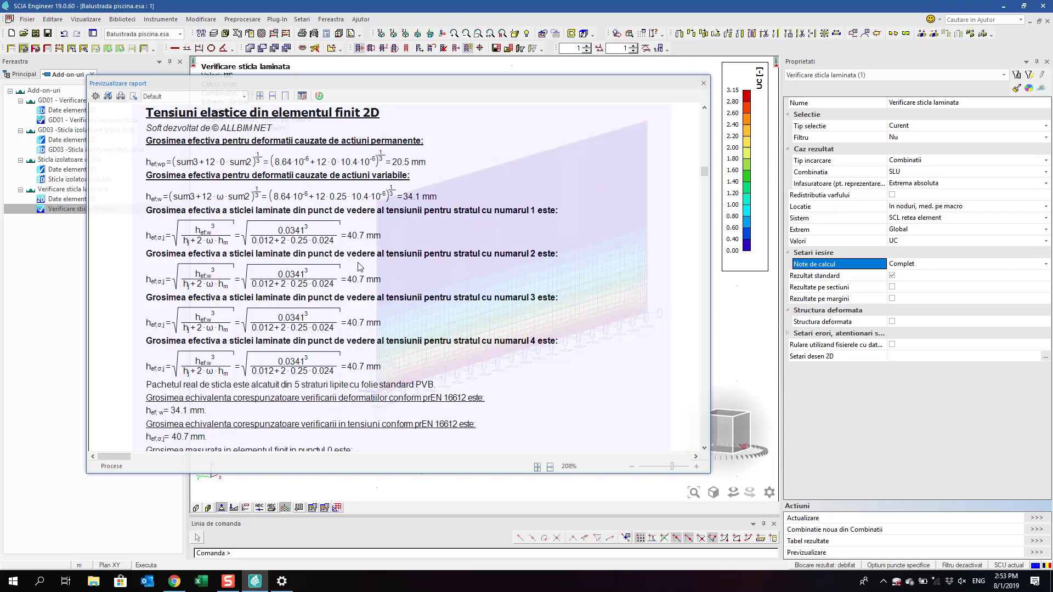
scroll(359, 267, down, 3)
scroll(383, 281, down, 3)
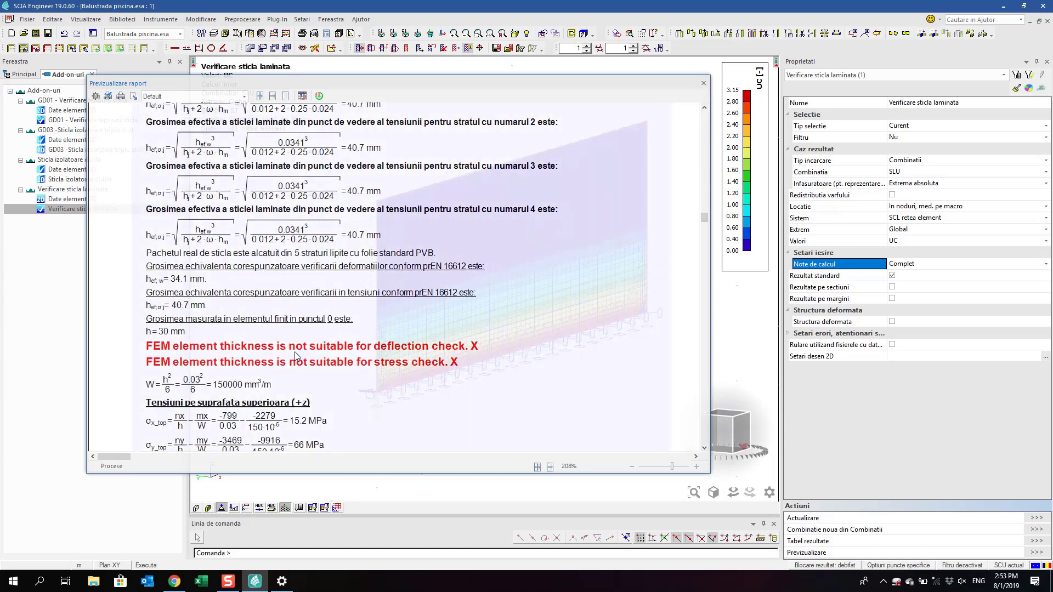
click(703, 83)
Set the thickness (Grosime) of 2D element S1 to 40.7 mm
drag(488, 119, 488, 119)
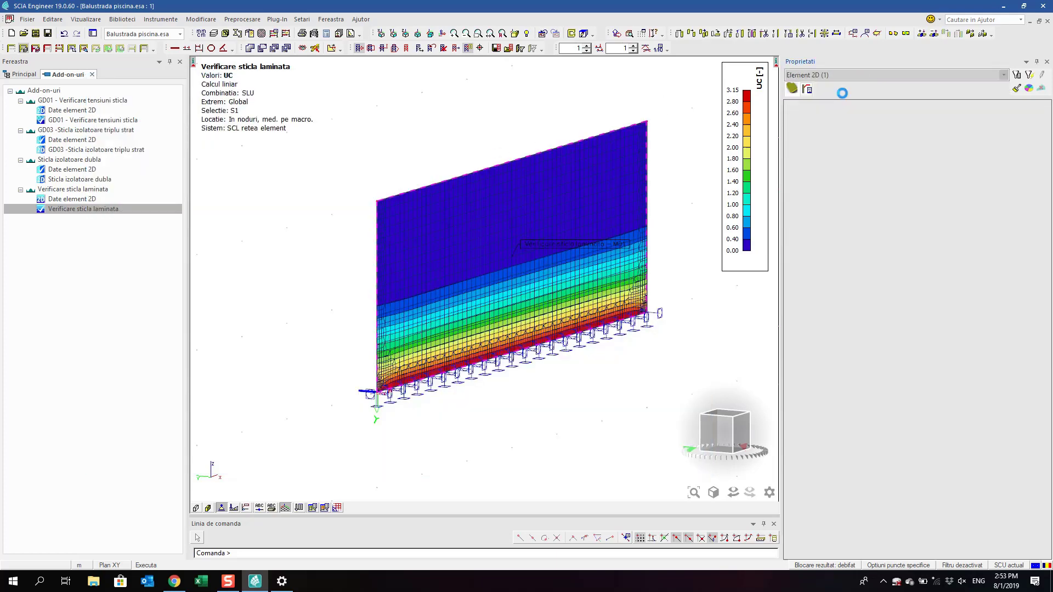
click(923, 207)
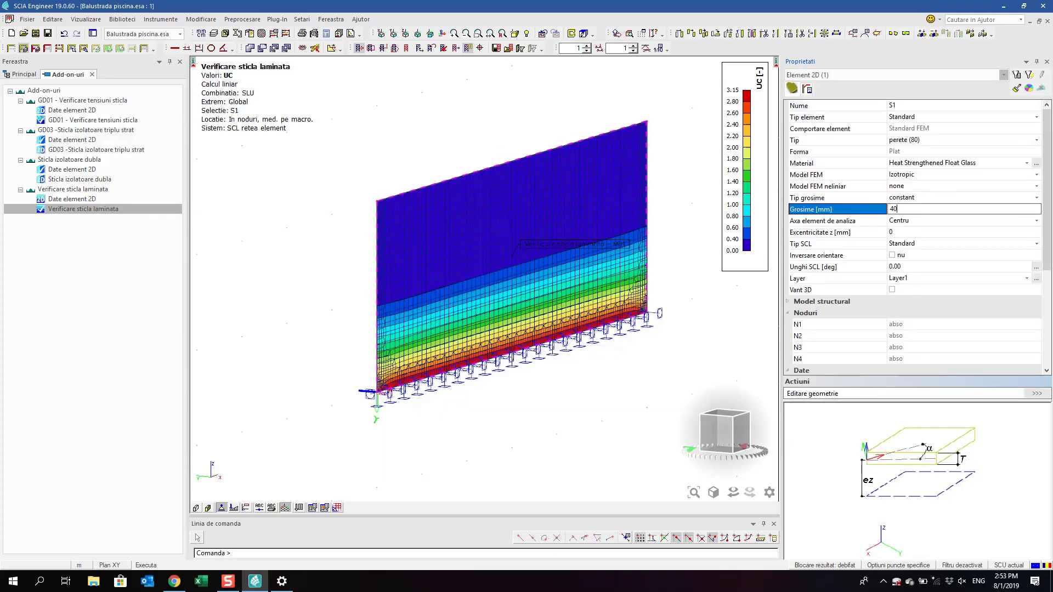
key(Return)
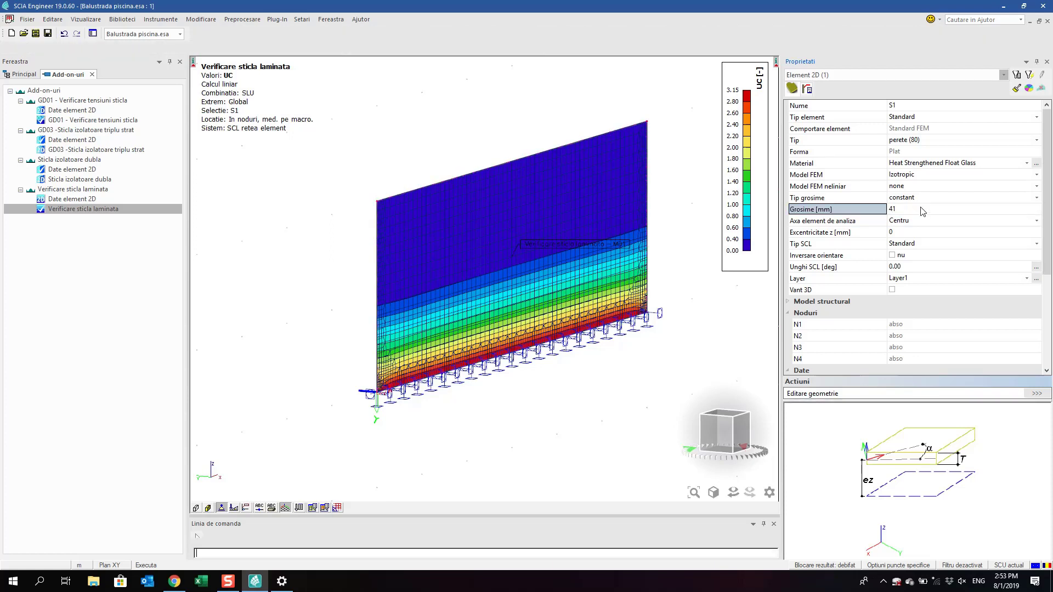
In the laminated glass load data, set Birouri/Incarcare balustrada to 1 and Incarcare din pietoni to 0, and save
double_click(594, 241)
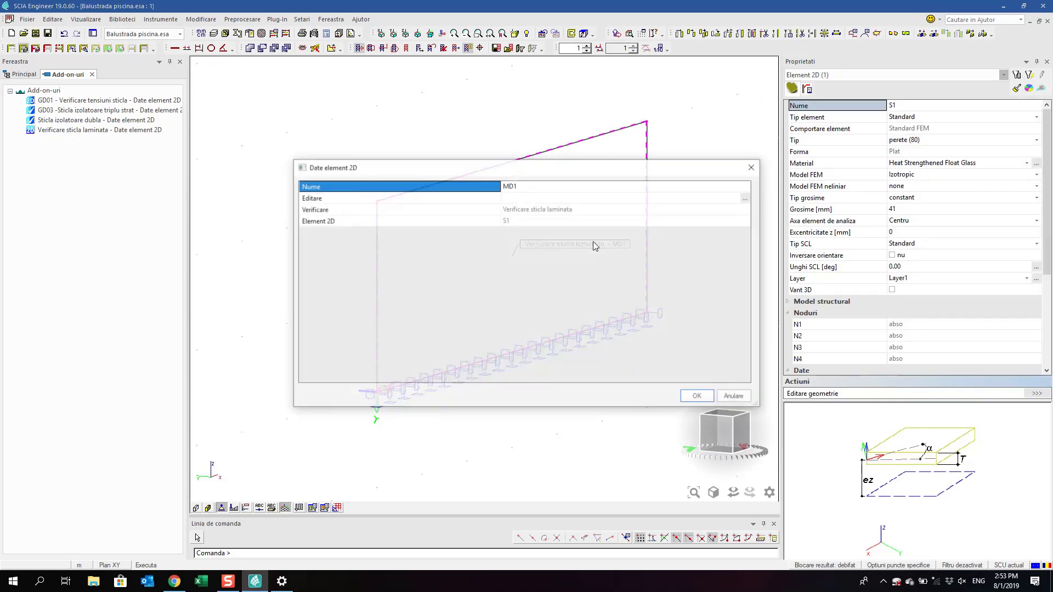
click(746, 198)
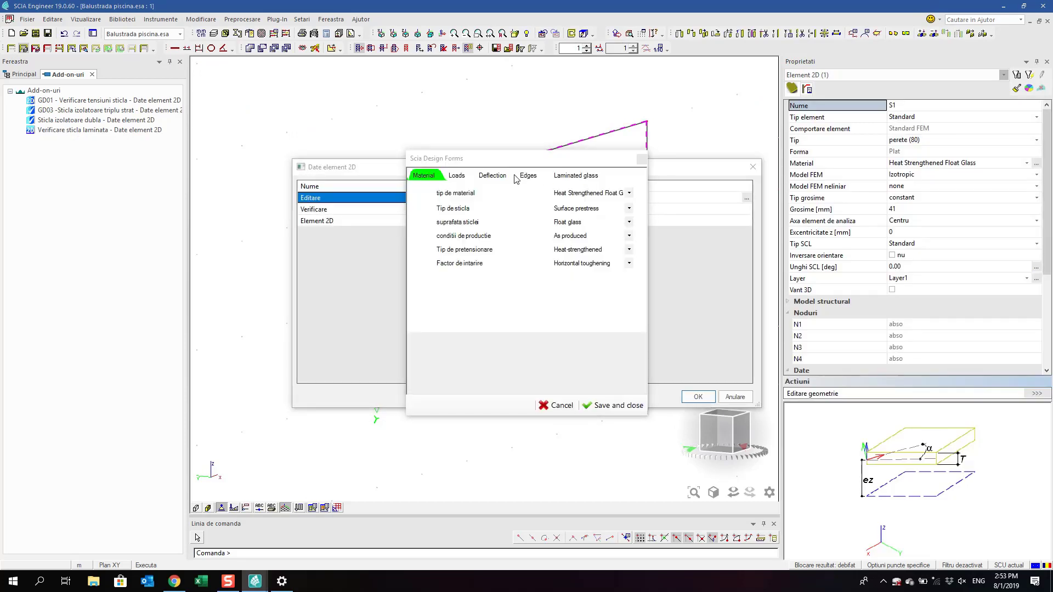
click(479, 176)
click(457, 176)
click(603, 198)
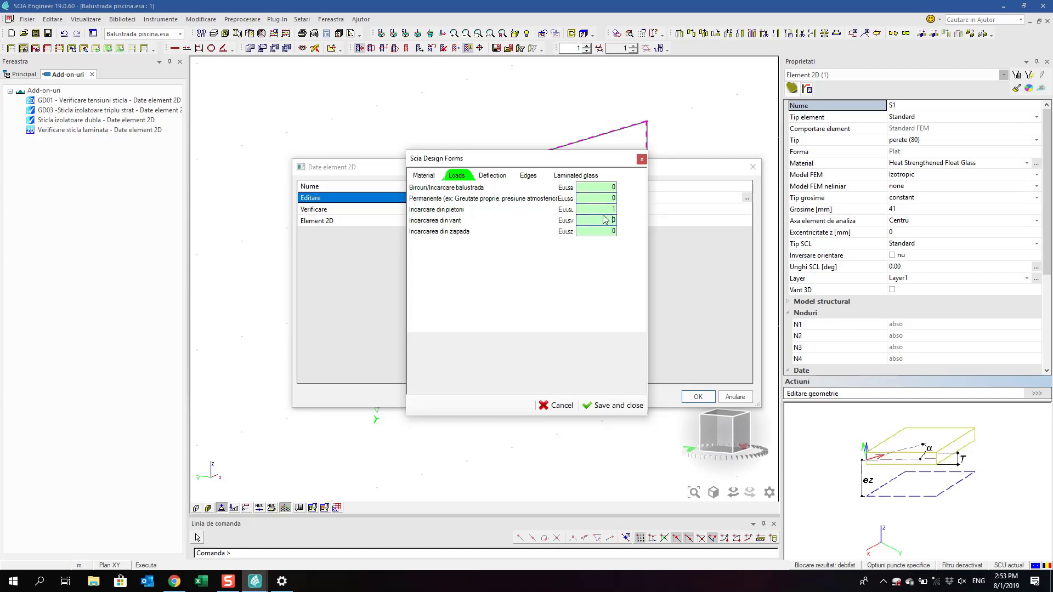
click(601, 198)
key(shift+Tab)
text(1)
key(Tab)
key(Tab)
click(613, 406)
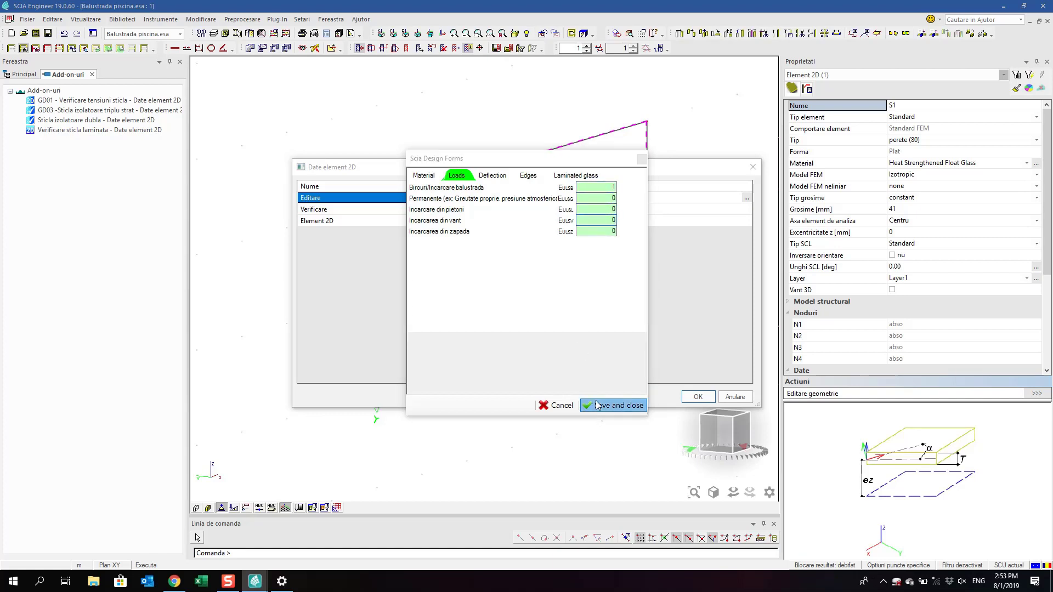
click(698, 397)
Run the linear and nonlinear finite element analysis and display the Verificare sticla laminata unity check on the panel
click(273, 34)
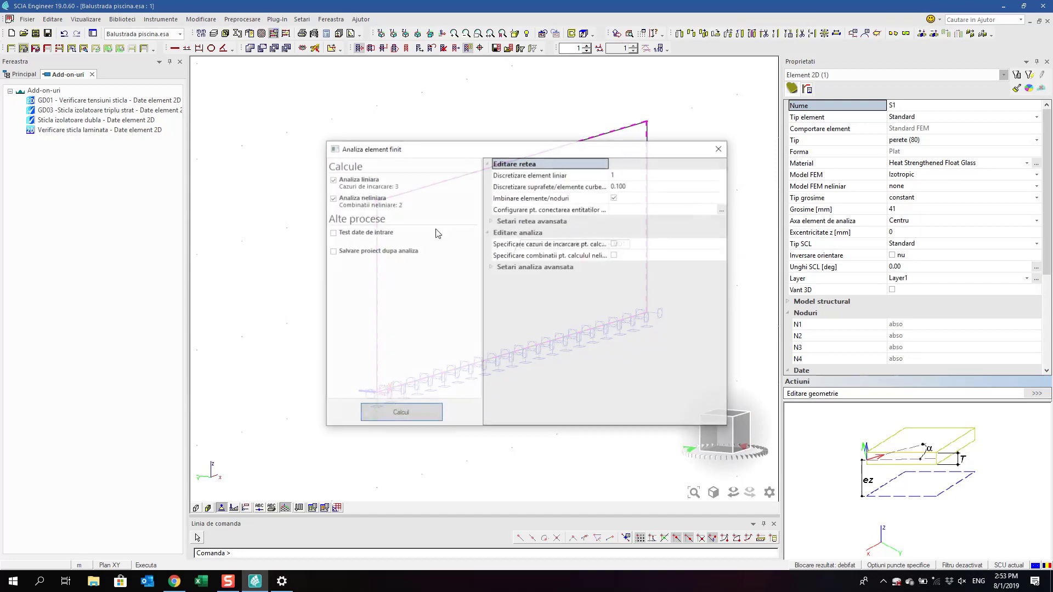
click(406, 413)
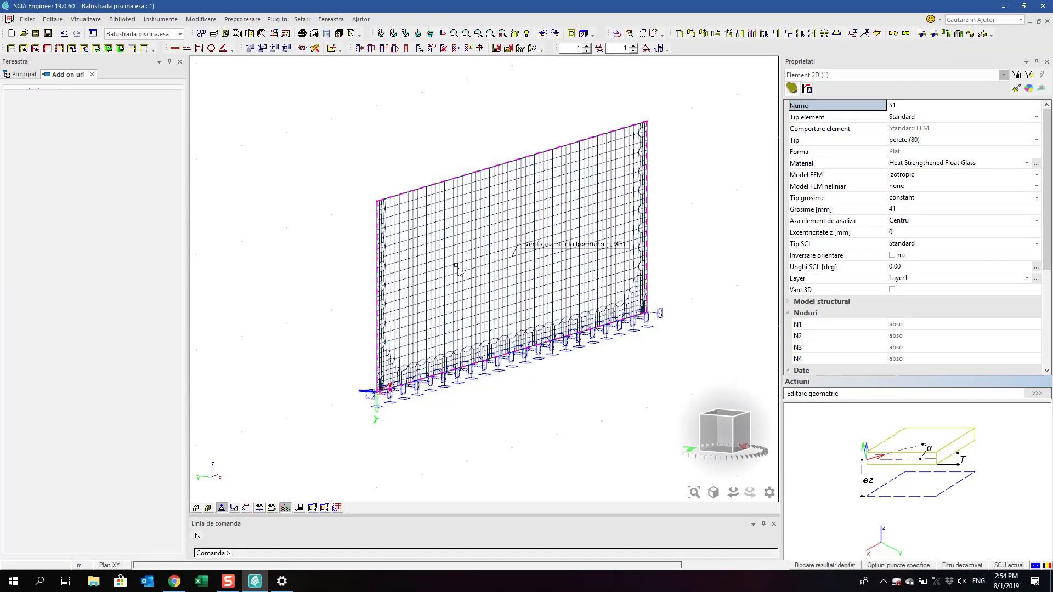
click(608, 372)
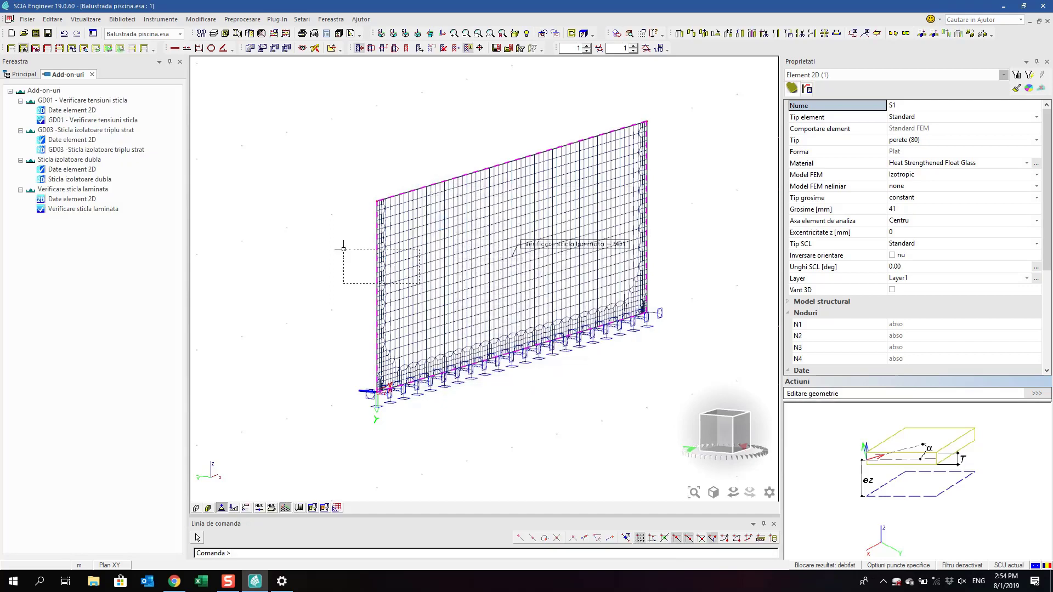
click(109, 210)
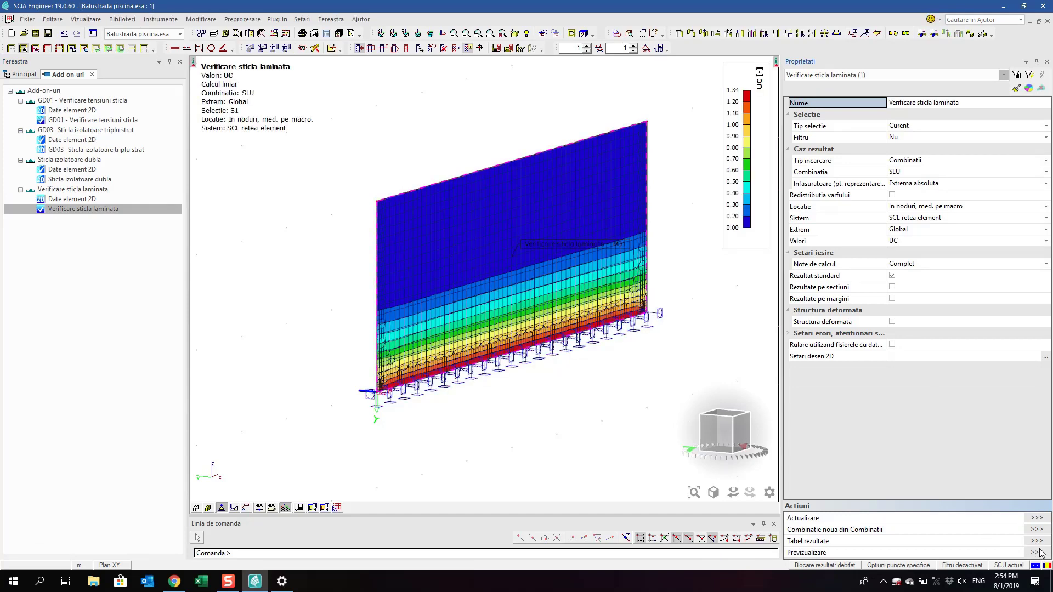
Preview the recalculated verification report and examine the effective thicknesses, FEM thickness suitability, glass strength, capacity check, and allowable deformation
click(1037, 552)
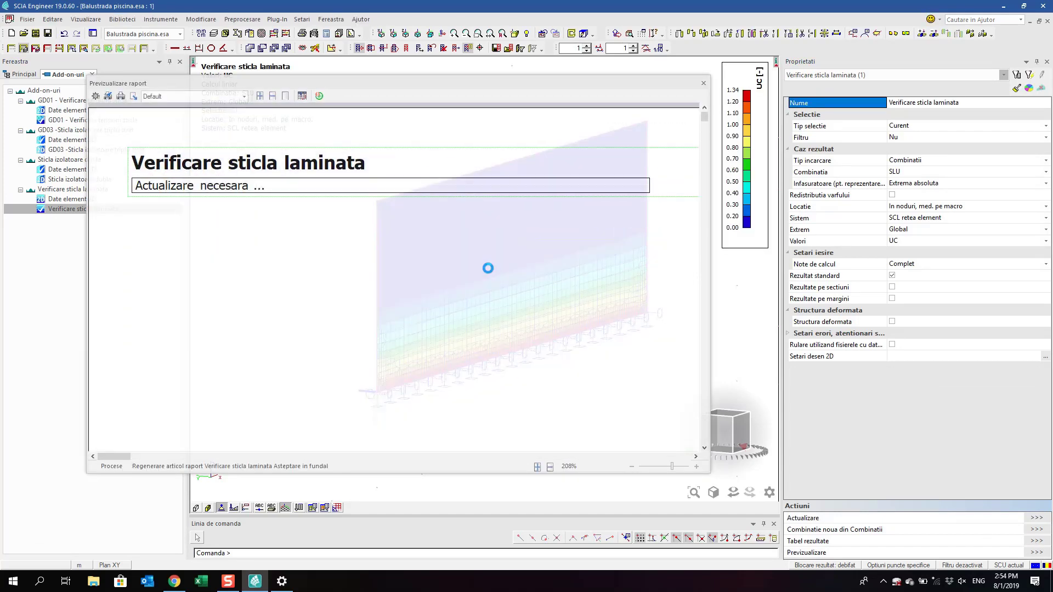
scroll(489, 271, down, 10)
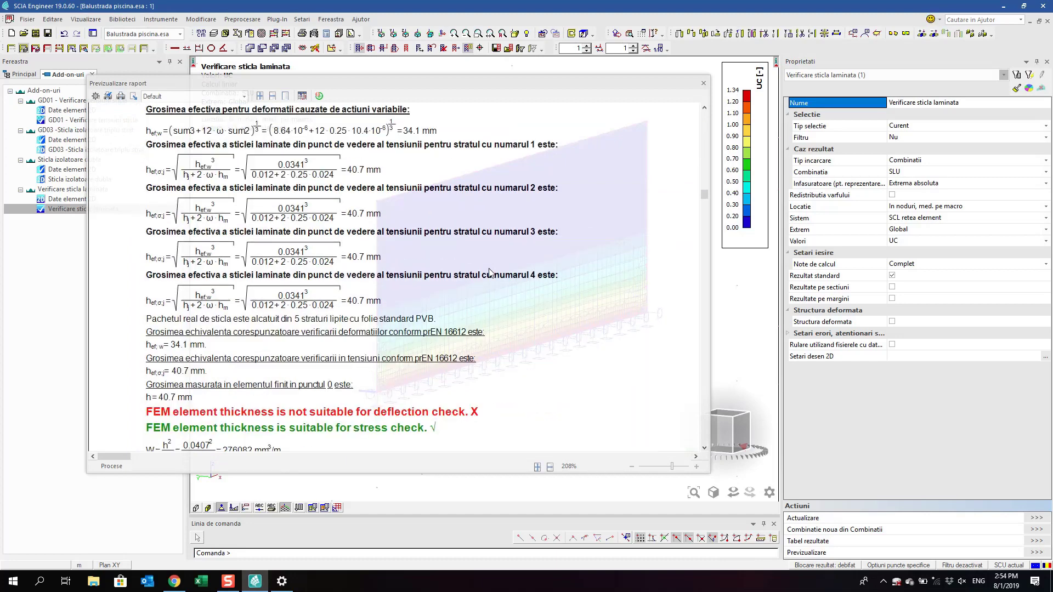
scroll(488, 269, down, 3)
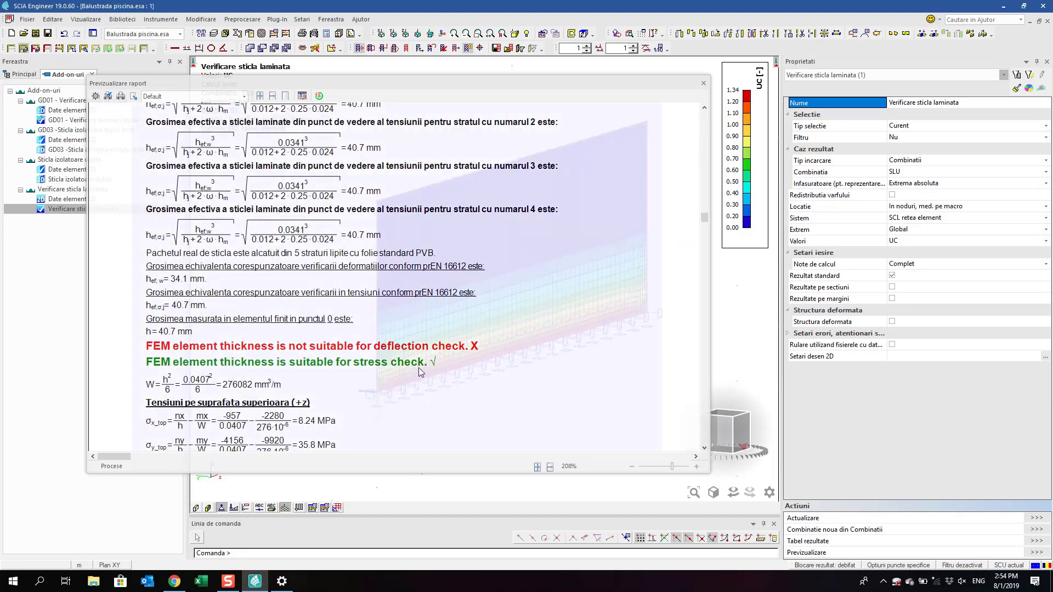
scroll(603, 247, up, 3)
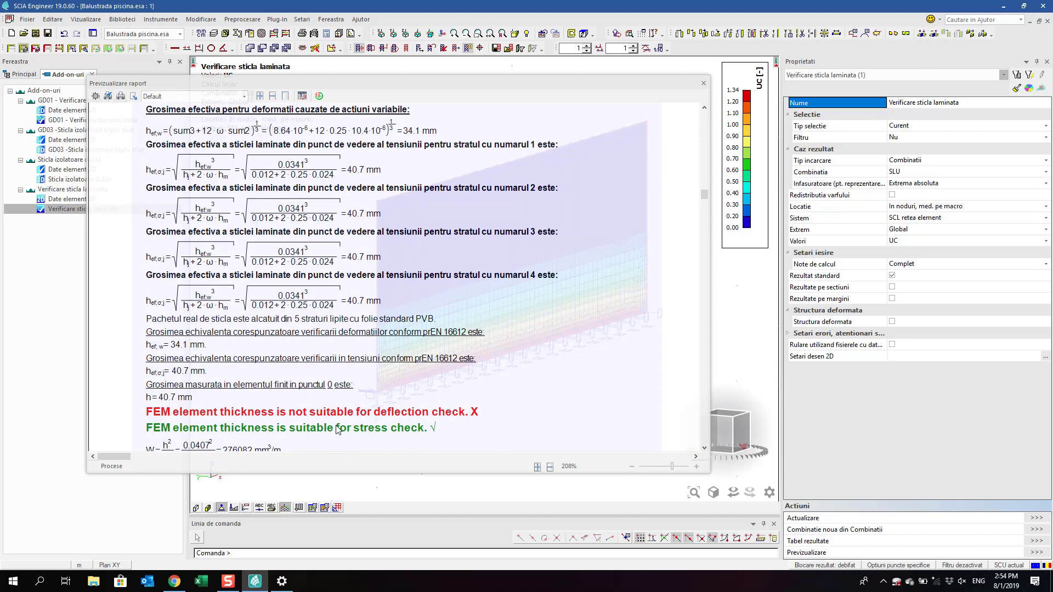
scroll(384, 422, up, 6)
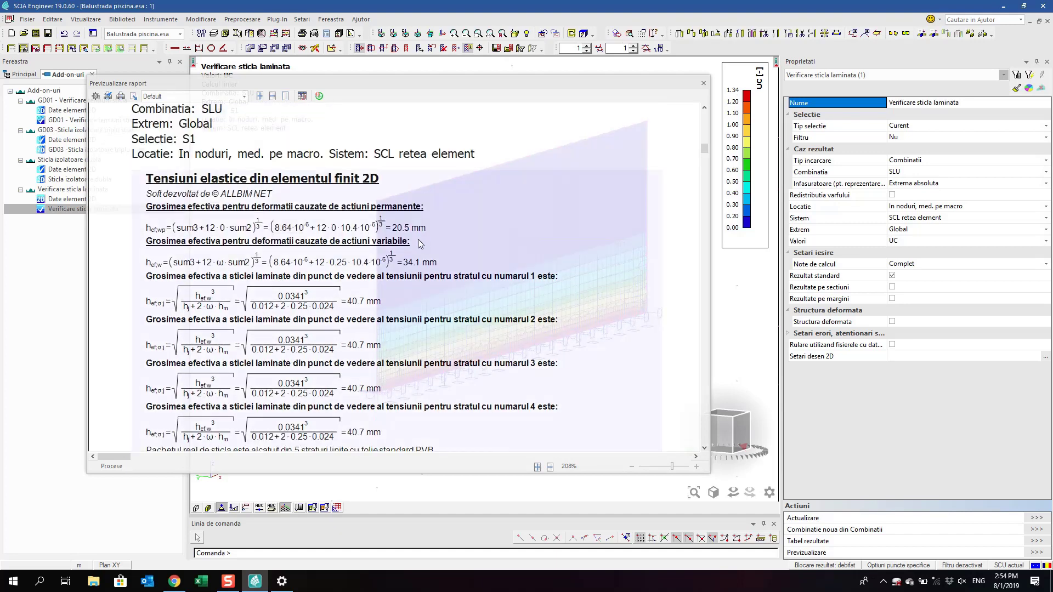
scroll(425, 261, down, 15)
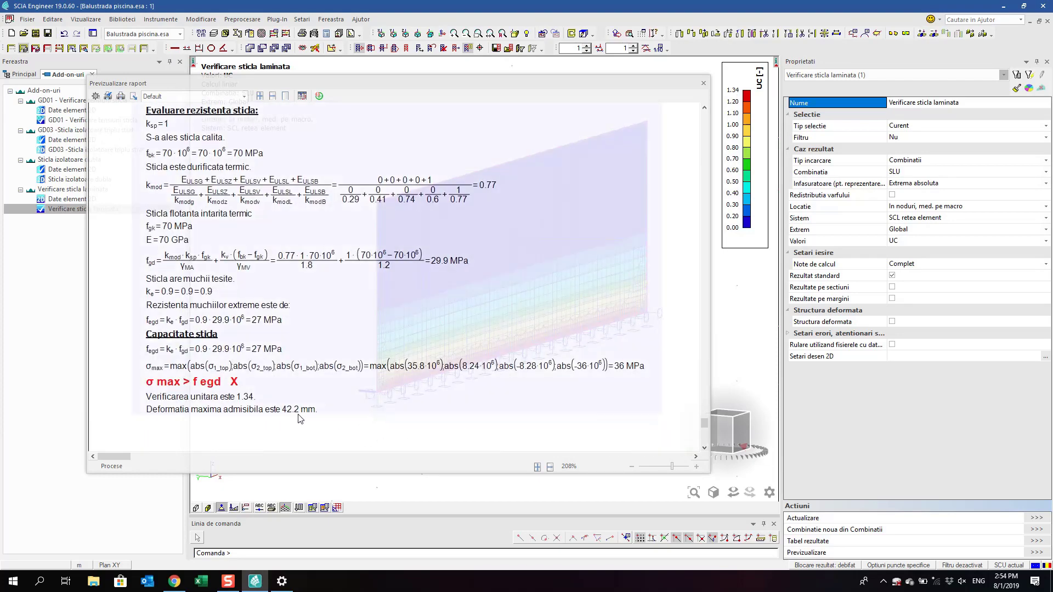
scroll(300, 419, up, 20)
scroll(401, 240, down, 8)
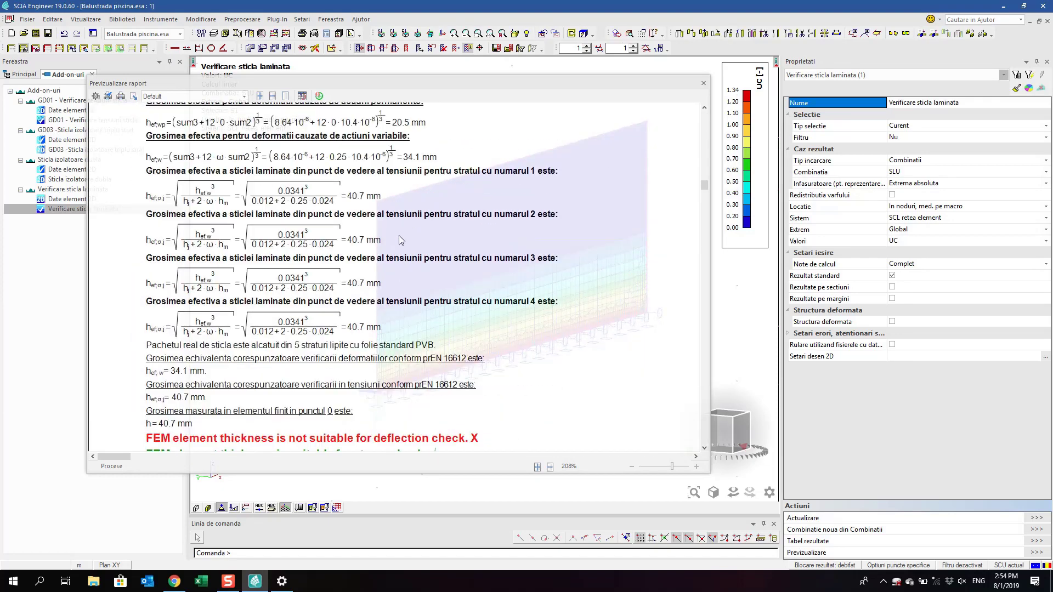
scroll(401, 240, up, 1)
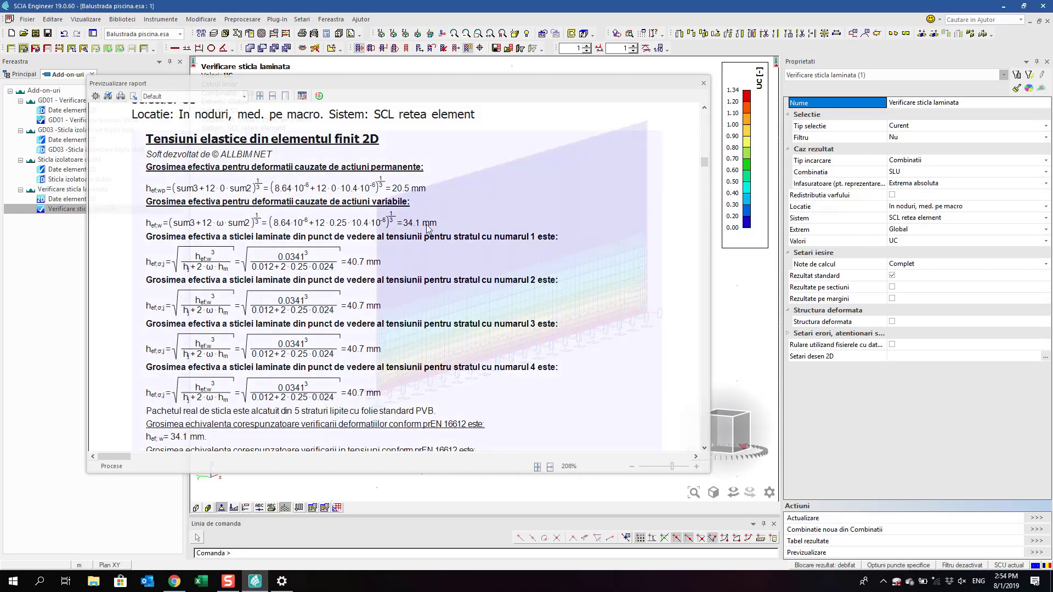
click(704, 83)
Open the project Piscina sticla.esa from the desktop folder Glass European Database-20190612T073855Z-001
click(23, 33)
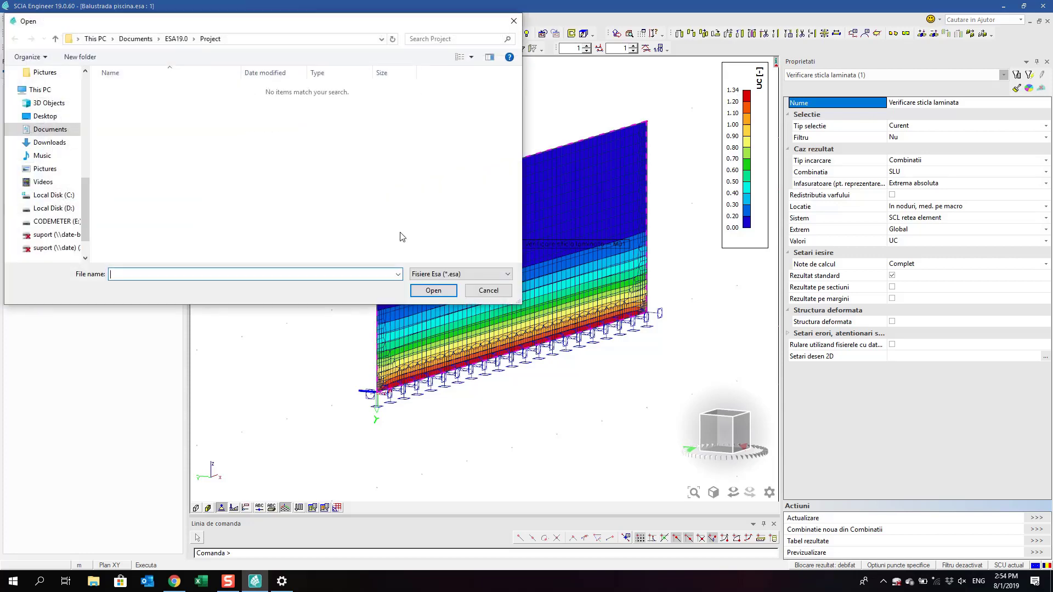
scroll(81, 96, up, 3)
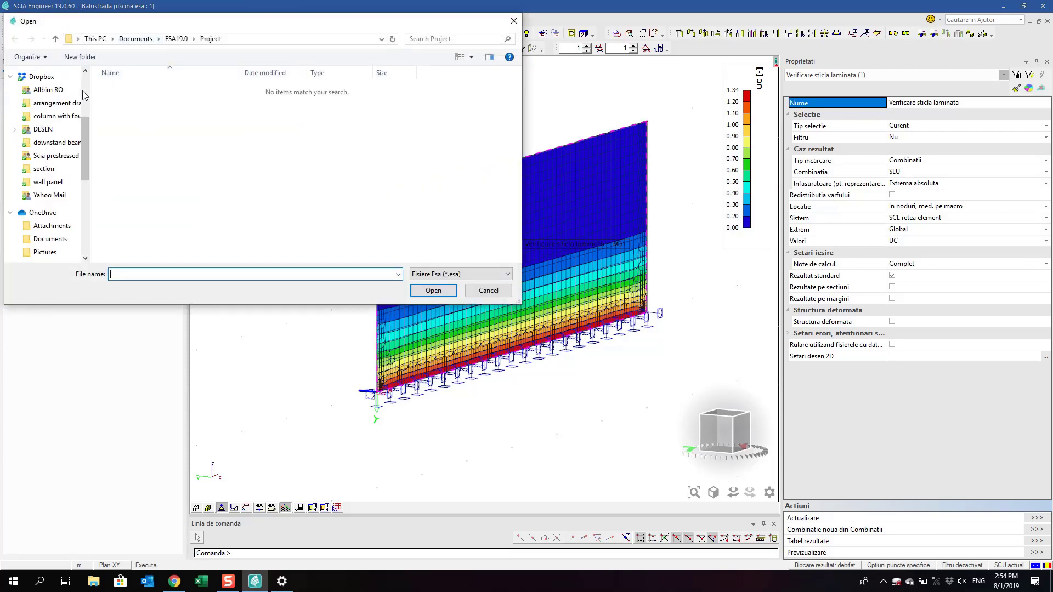
scroll(87, 91, up, 5)
click(45, 93)
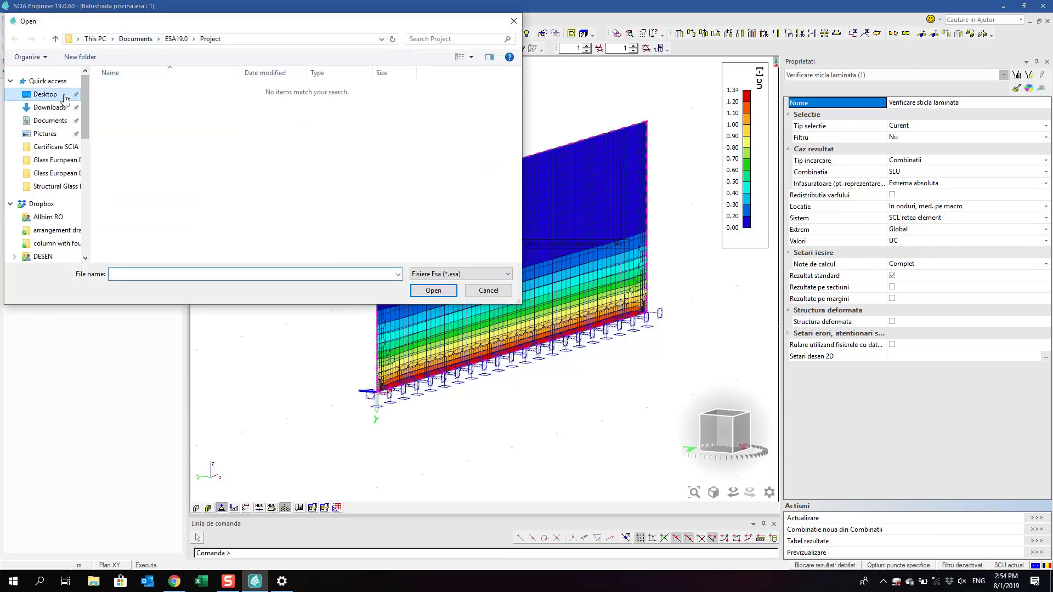
double_click(334, 149)
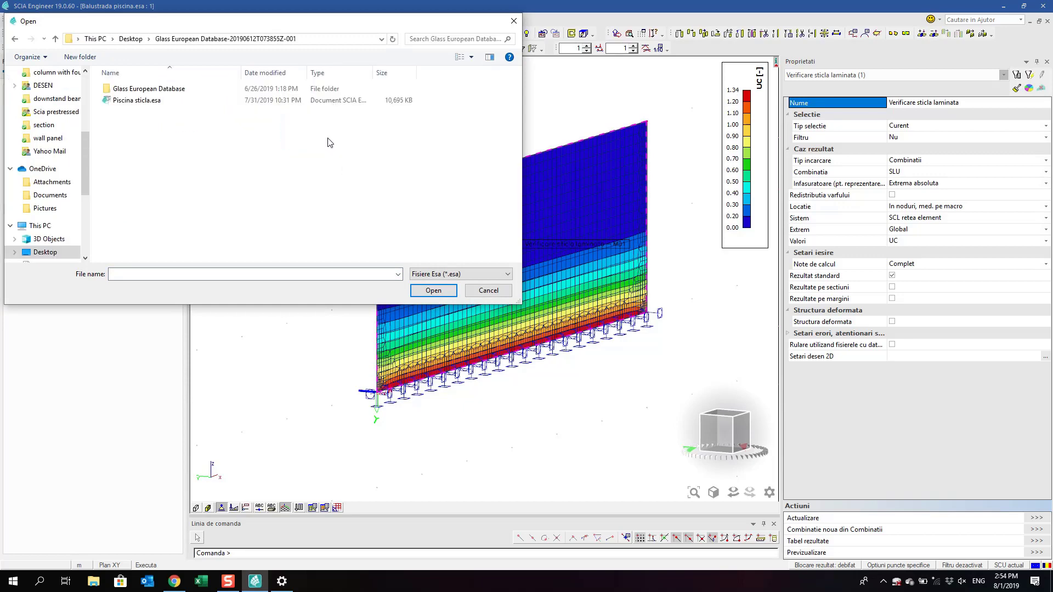
double_click(201, 105)
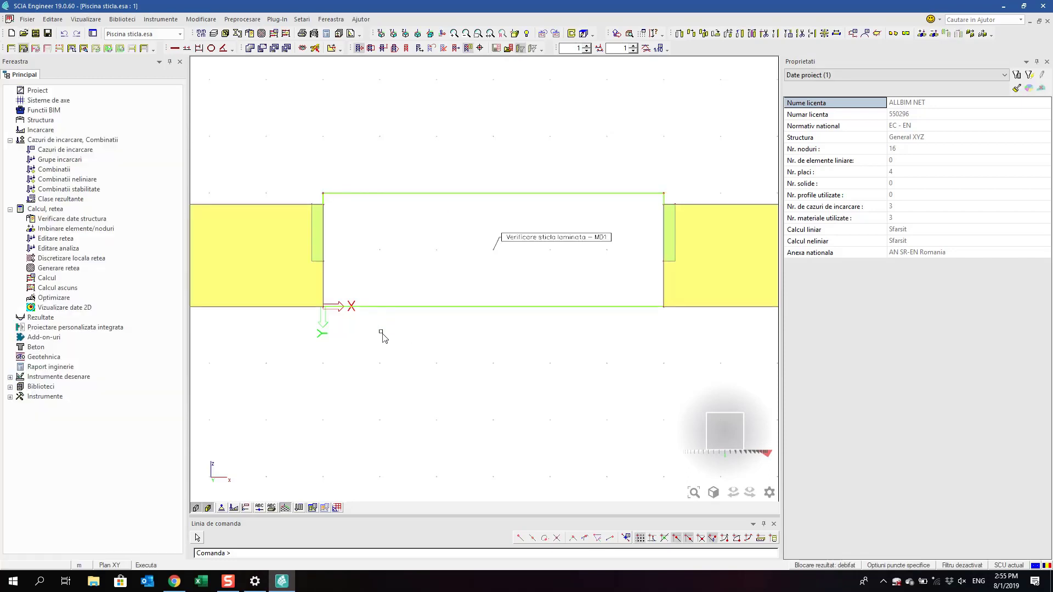
Select subregion R1 at the end of wall S1 and examine its material, thickness and recessed joint with the glass panel
ctrl+right_drag(383, 334, 404, 358)
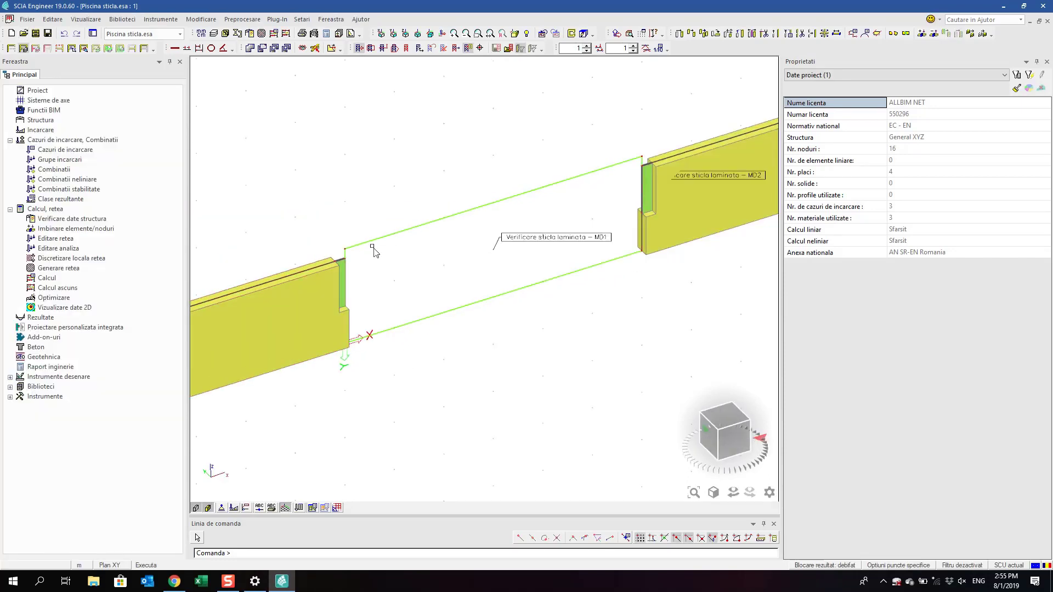
scroll(341, 255, up, 3)
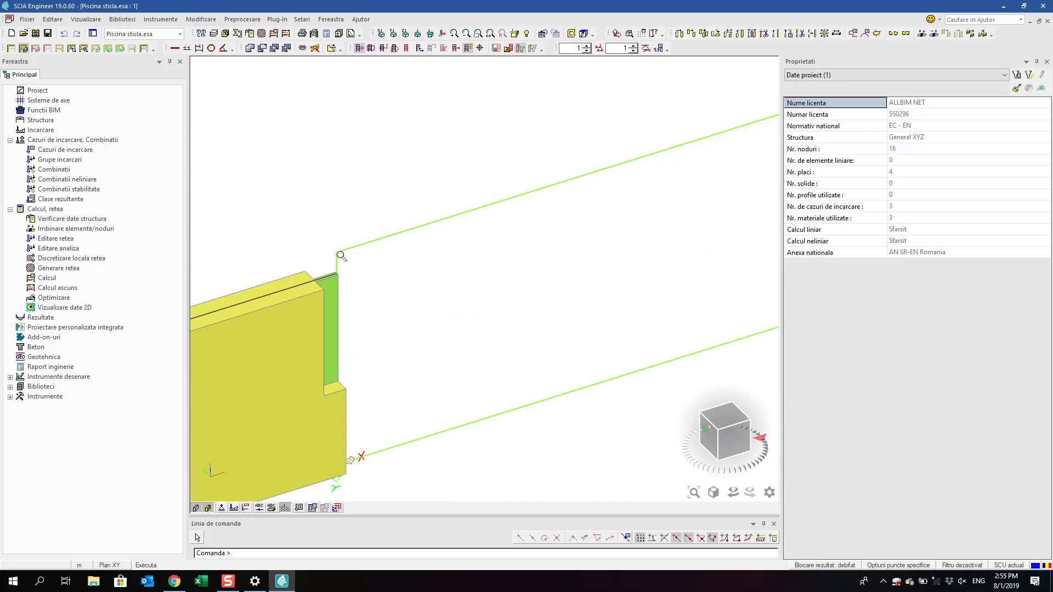
click(325, 302)
scroll(324, 302, up, 1)
key(Escape)
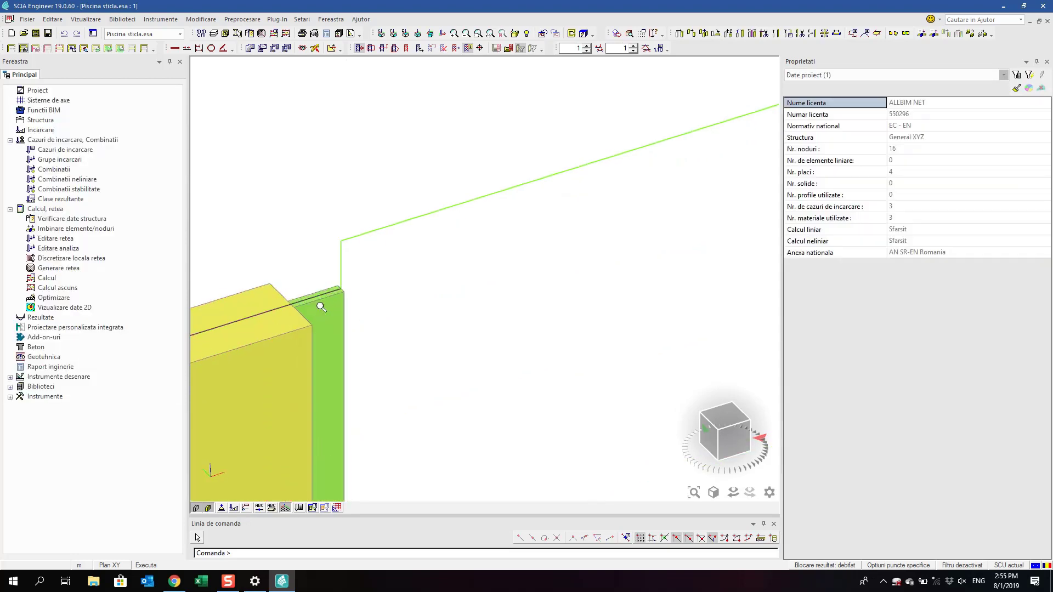
click(312, 300)
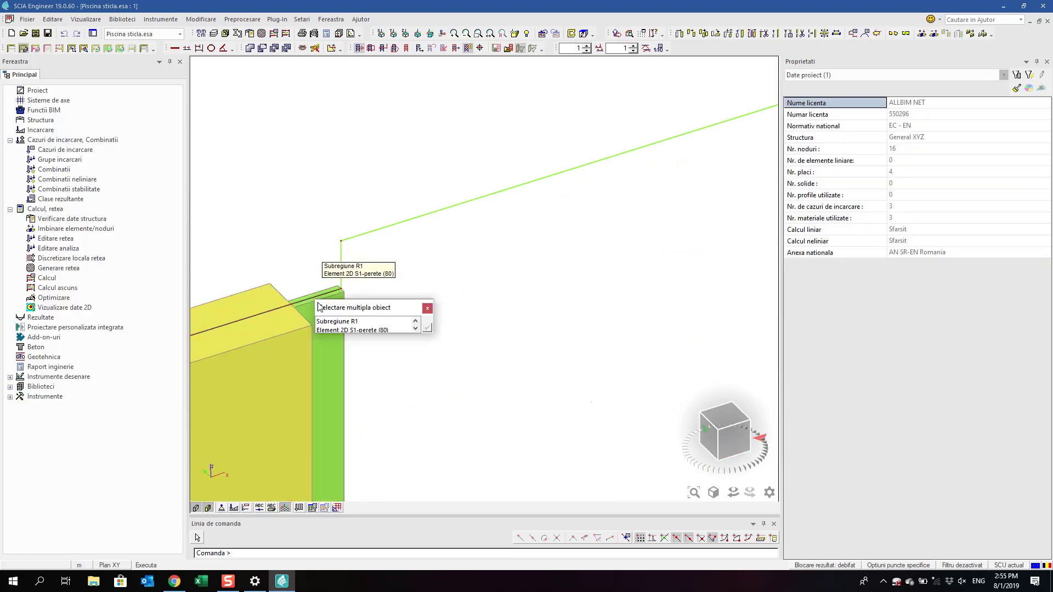
click(340, 320)
scroll(333, 303, down, 3)
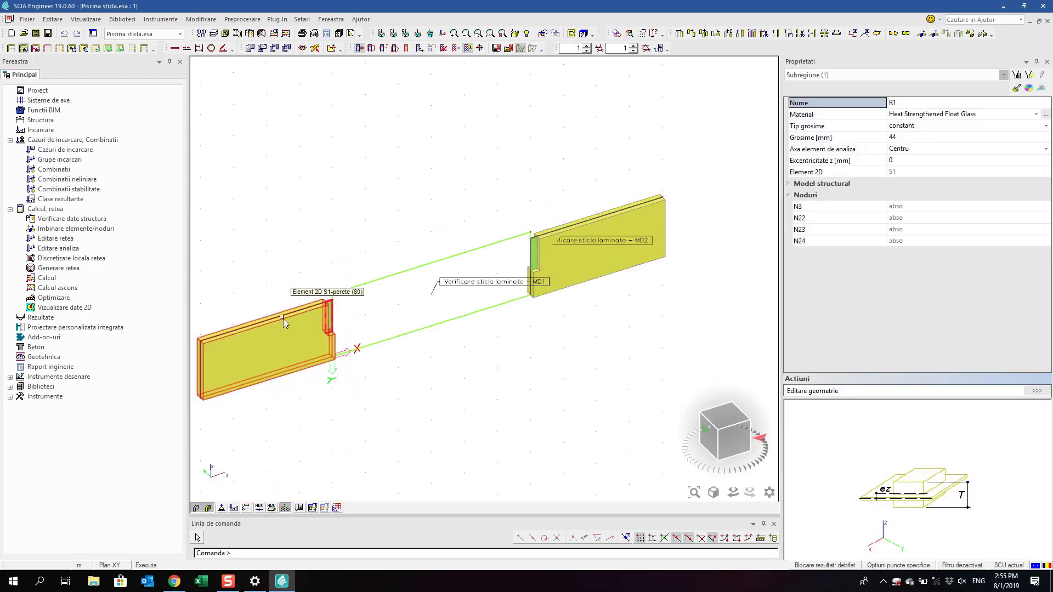
scroll(285, 320, up, 2)
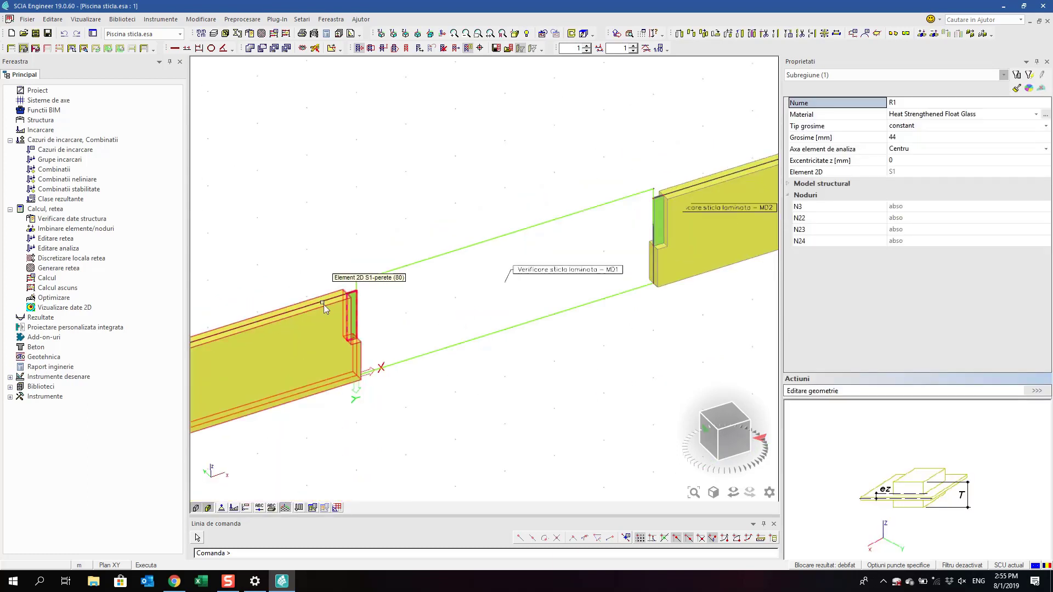
scroll(324, 304, up, 2)
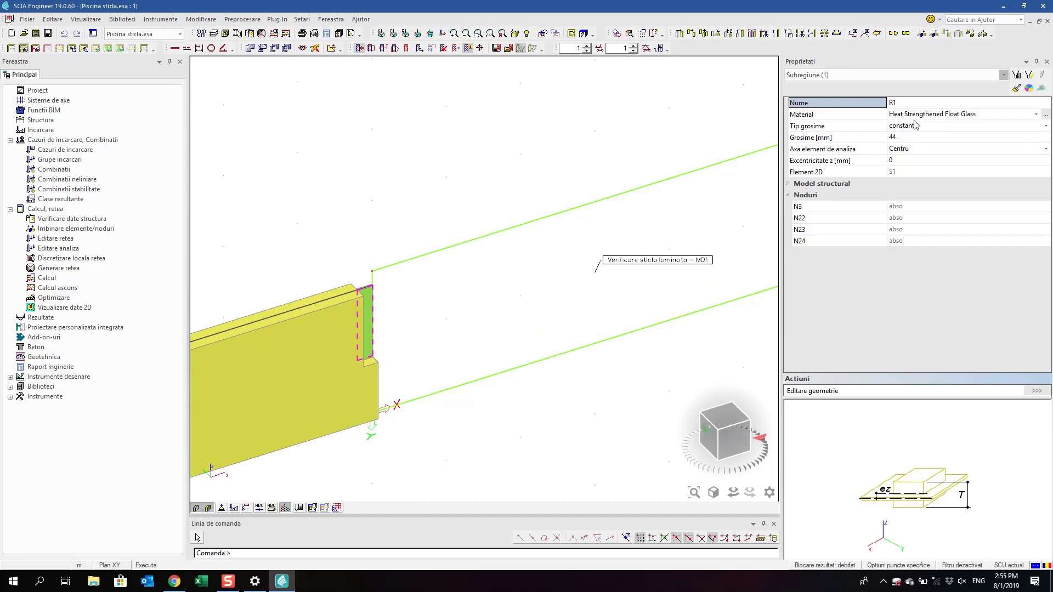
scroll(340, 301, up, 4)
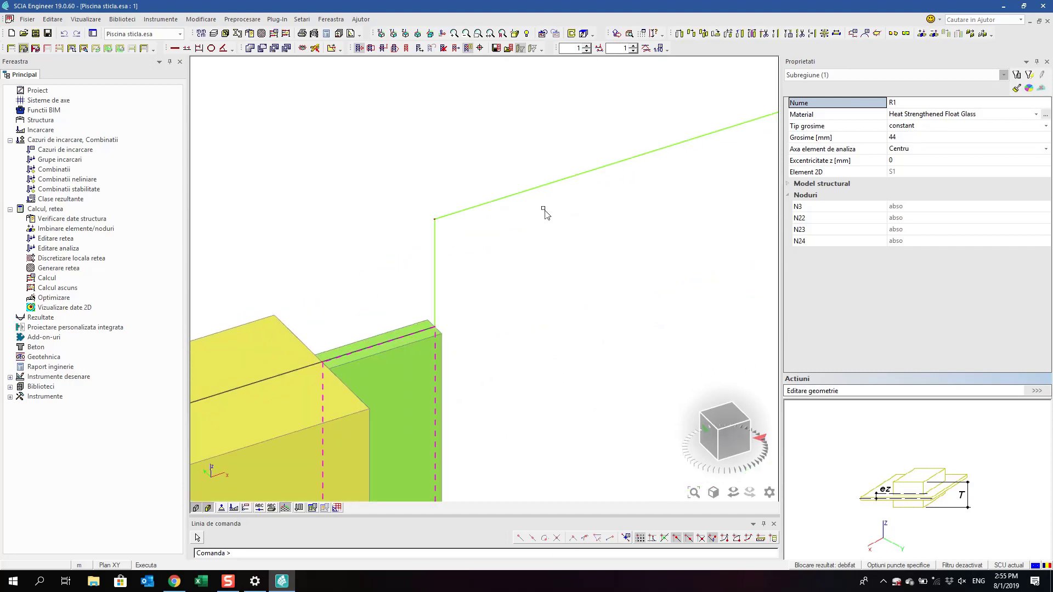
scroll(545, 210, down, 2)
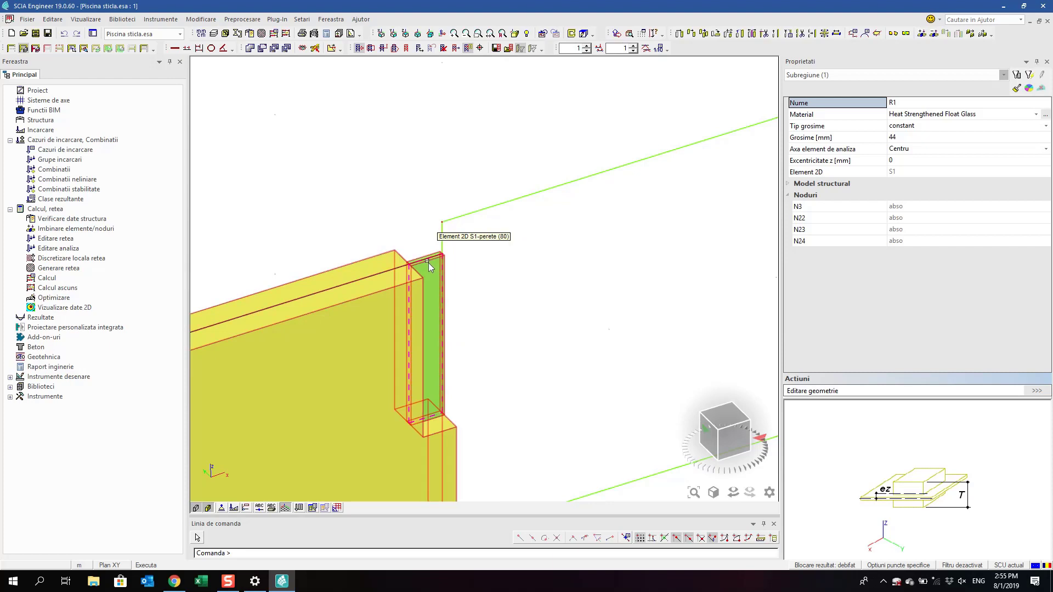
scroll(426, 258, down, 1)
scroll(417, 255, down, 2)
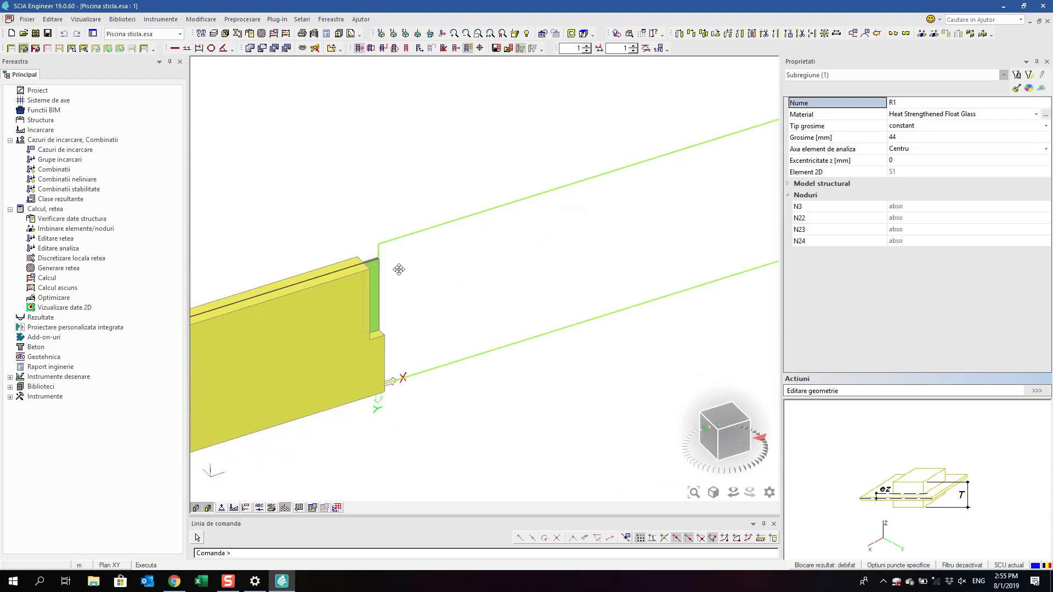
Select the central glass panel S5 and display the model's supports along its base
click(416, 247)
click(404, 224)
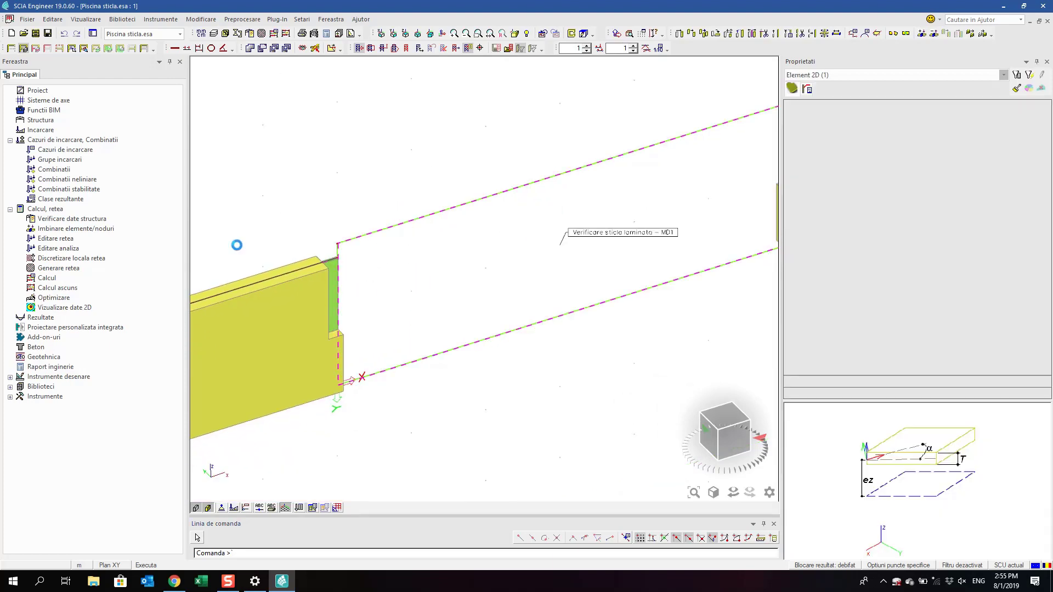
click(95, 318)
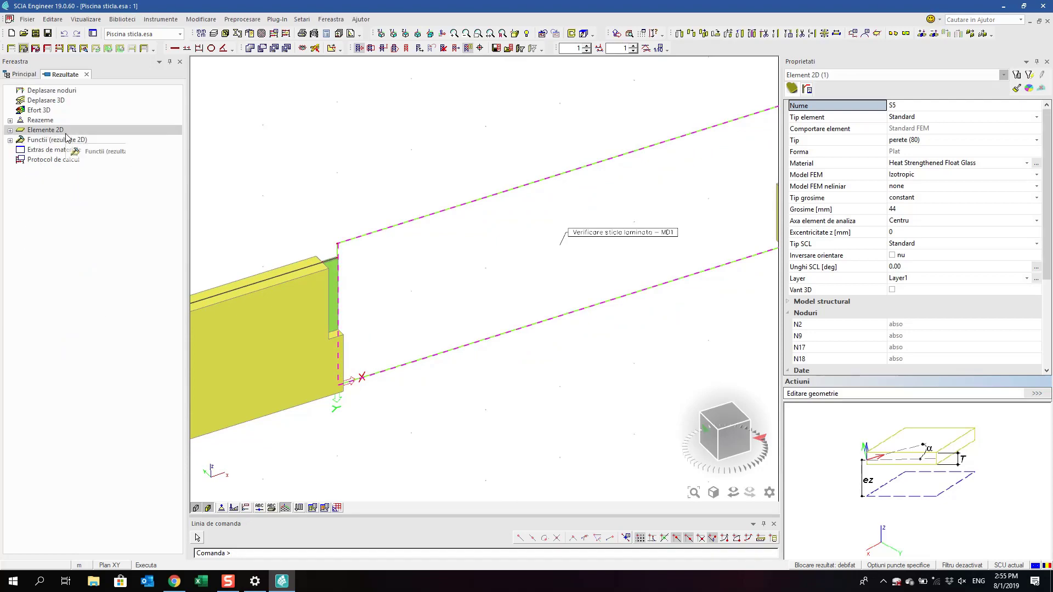
click(22, 74)
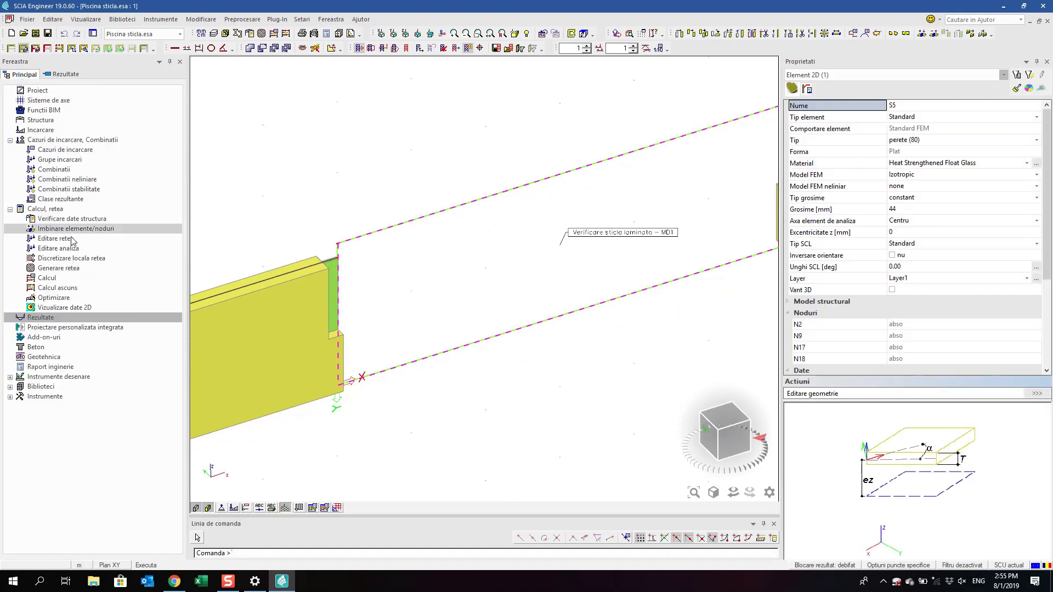
click(221, 507)
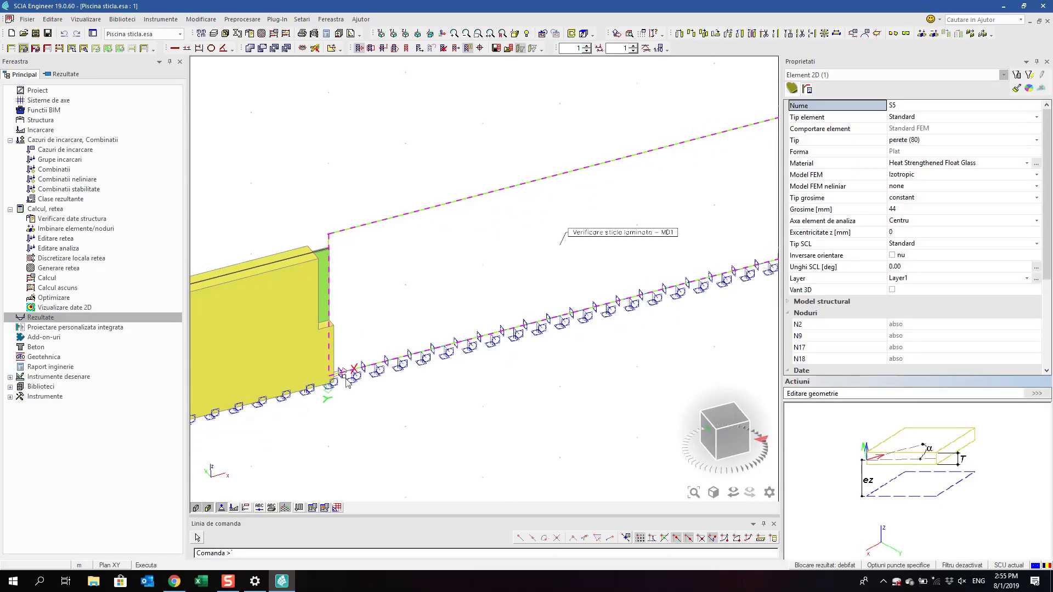
scroll(566, 328, down, 3)
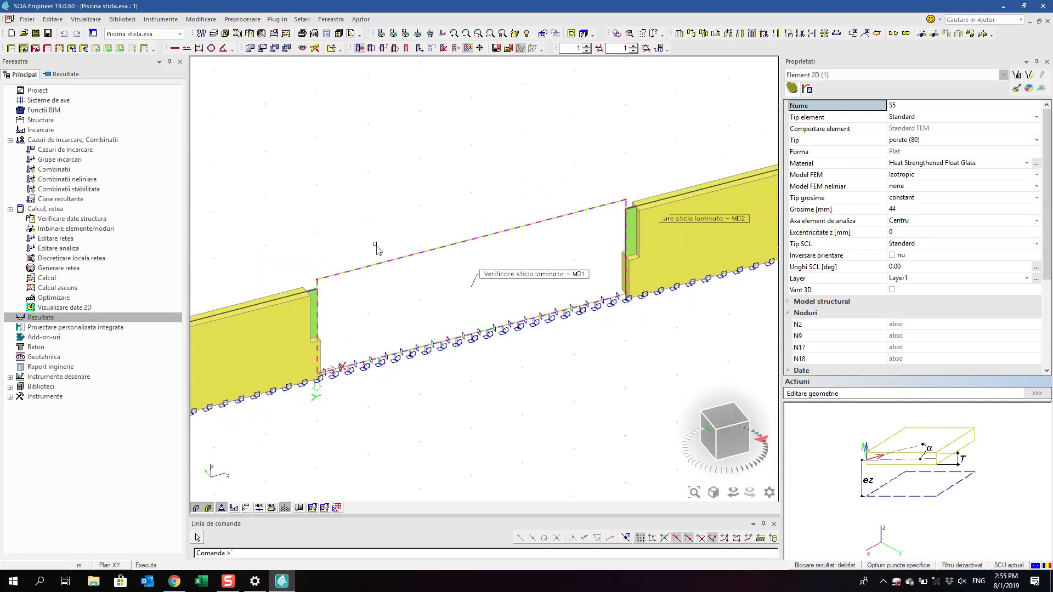
scroll(310, 272, up, 4)
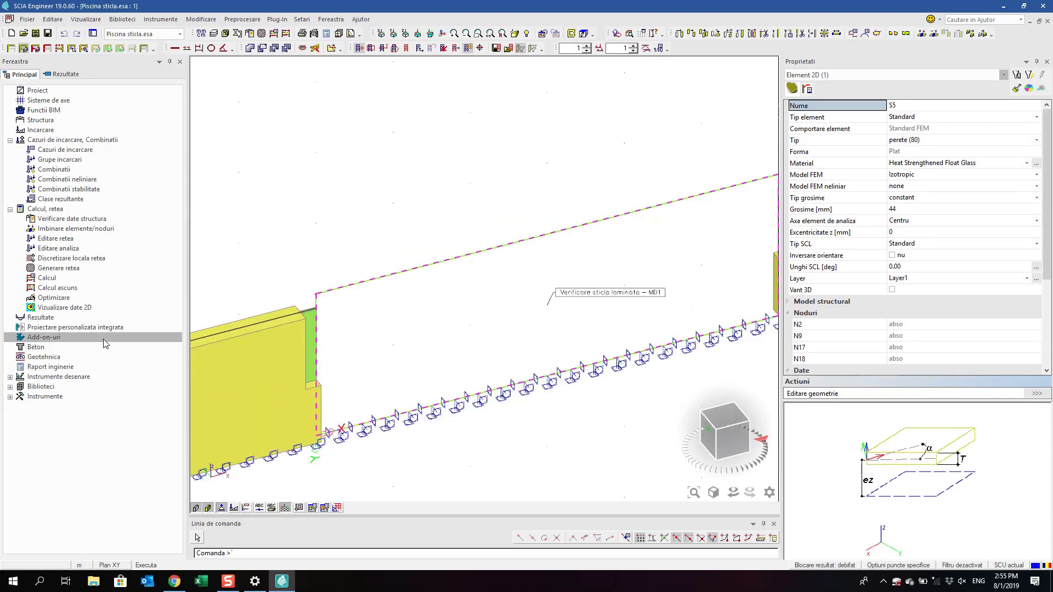
Display the Verificare sticla laminata UC results for combination SLU on panel S5 in a front view
click(153, 335)
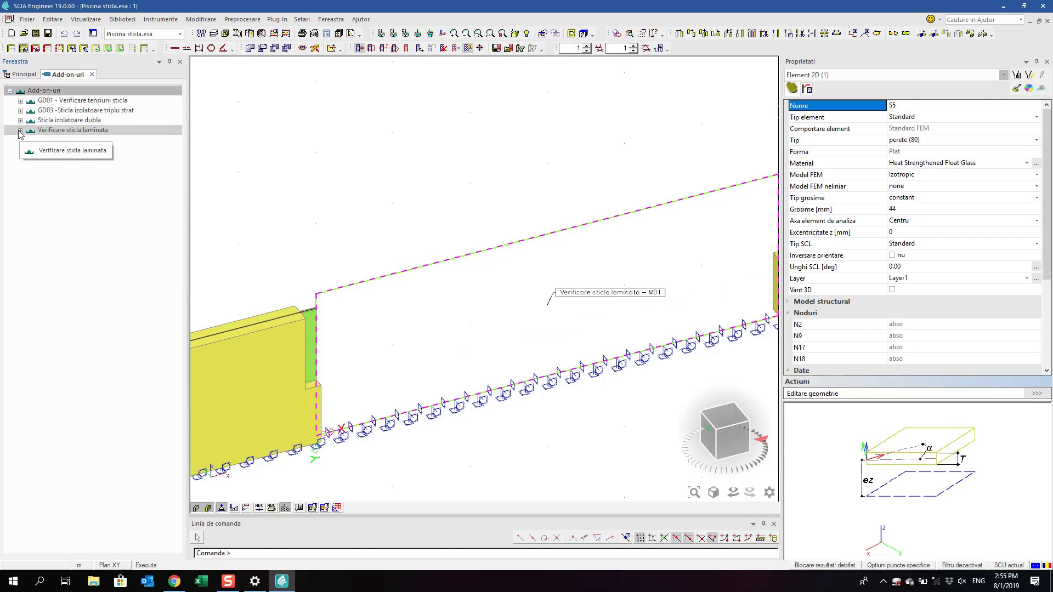
double_click(61, 131)
click(76, 150)
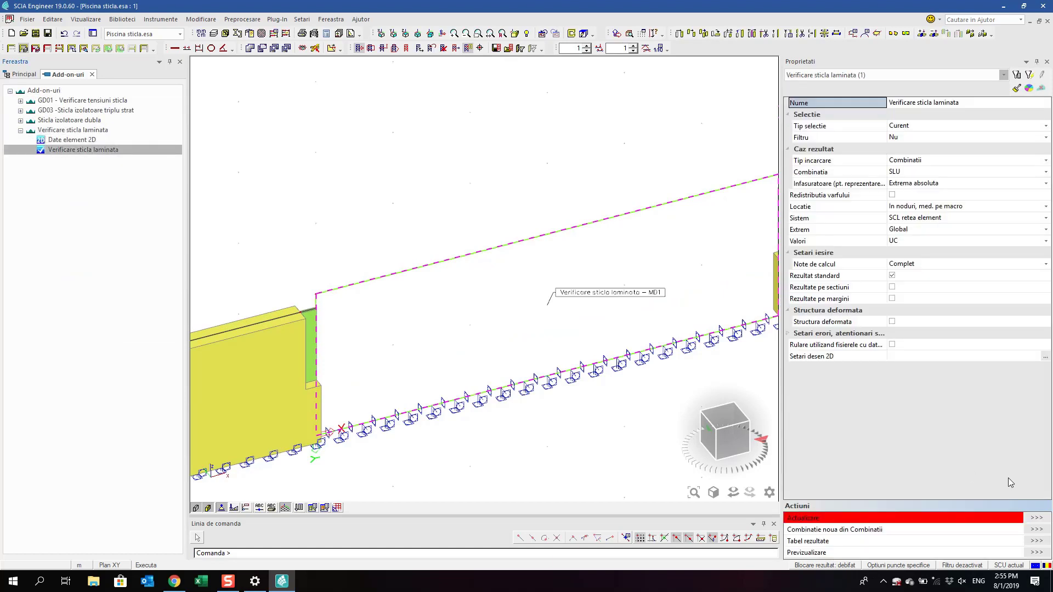
click(1037, 518)
click(733, 437)
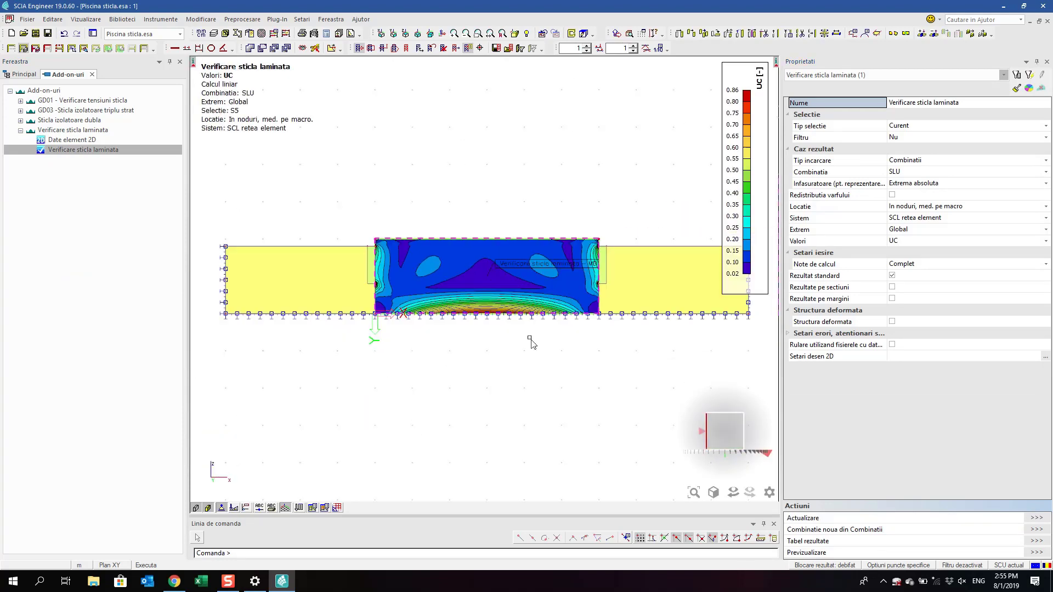
Examine the unity check distribution on the glass panel, including the local peak where the side wall recess ends
scroll(529, 340, up, 3)
scroll(544, 364, down, 1)
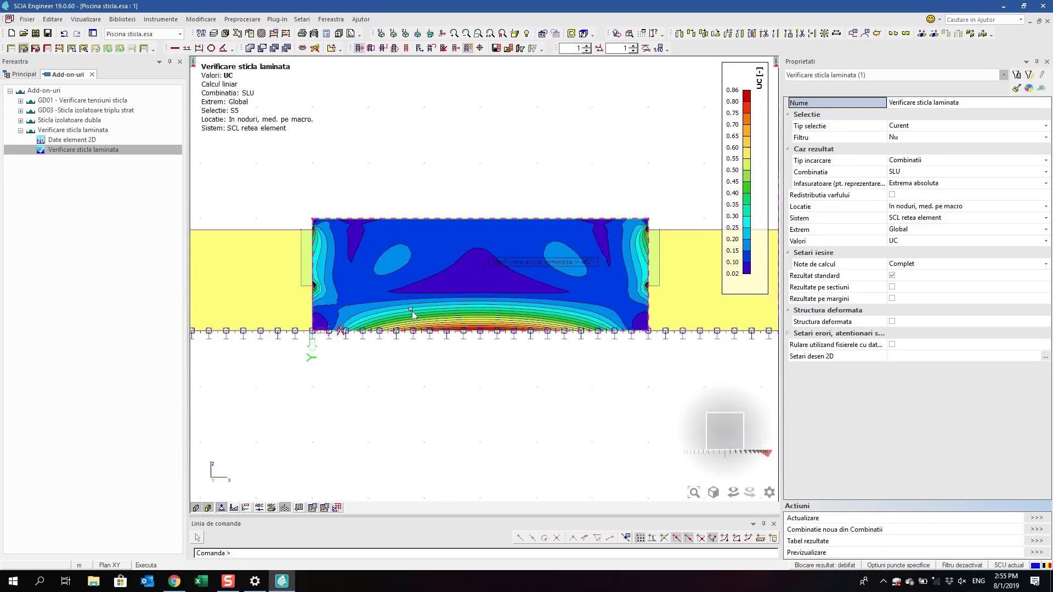
scroll(323, 299, up, 4)
scroll(324, 296, up, 2)
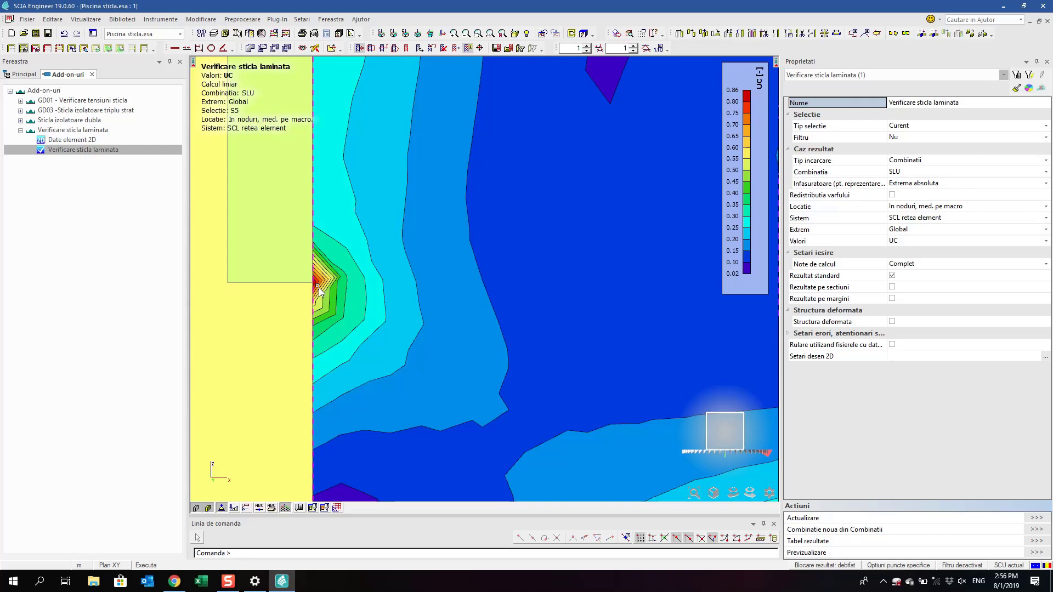
scroll(319, 290, down, 6)
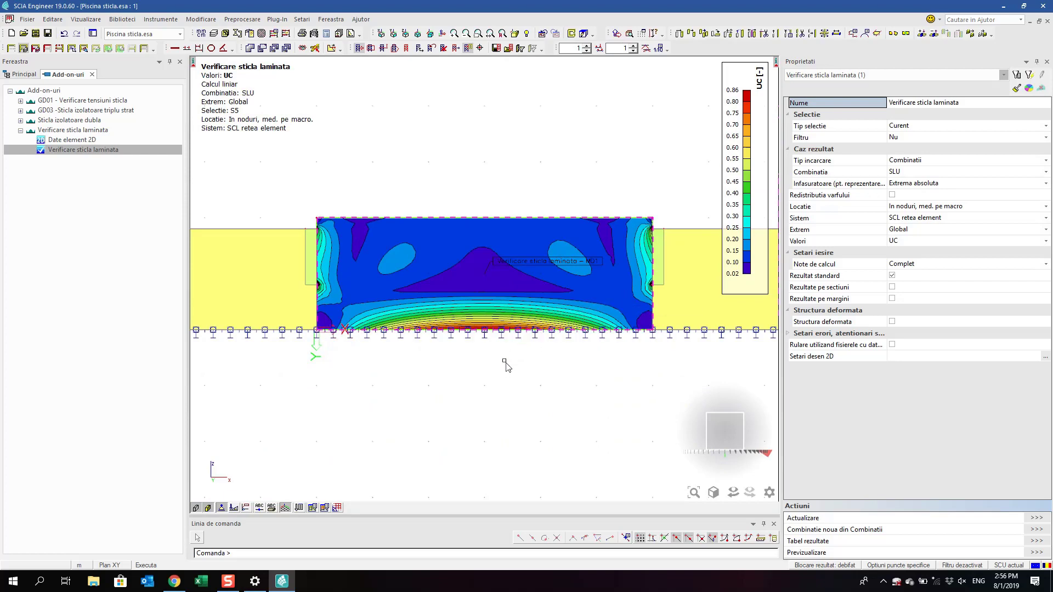
scroll(533, 295, up, 2)
scroll(535, 297, down, 2)
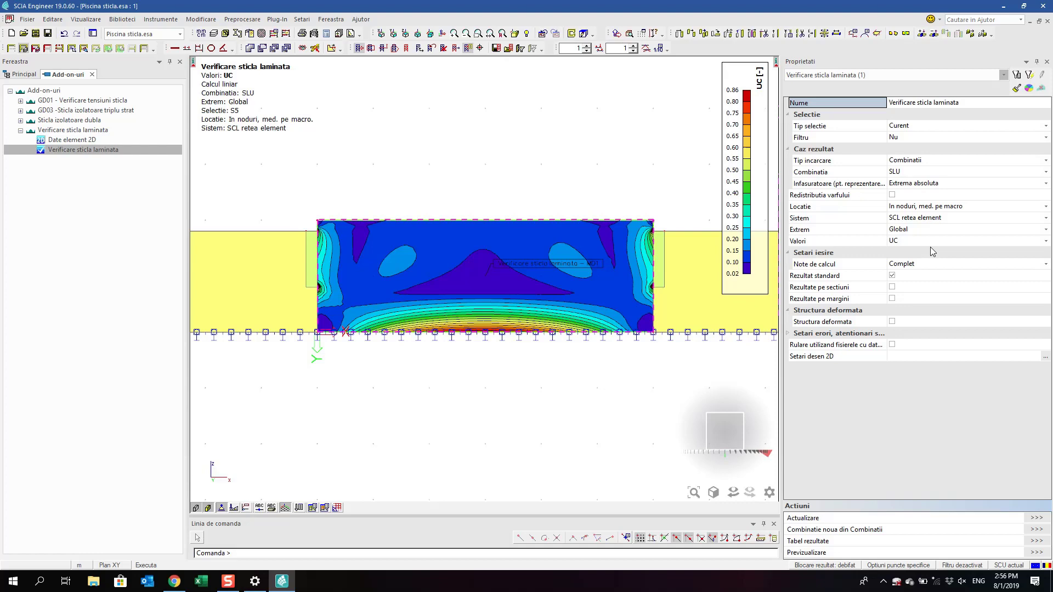
Look at the Hotel Xcaret rooftop pool video in Chrome, return to SCIA Engineer, and view the panel's unity check results in 3D
click(174, 581)
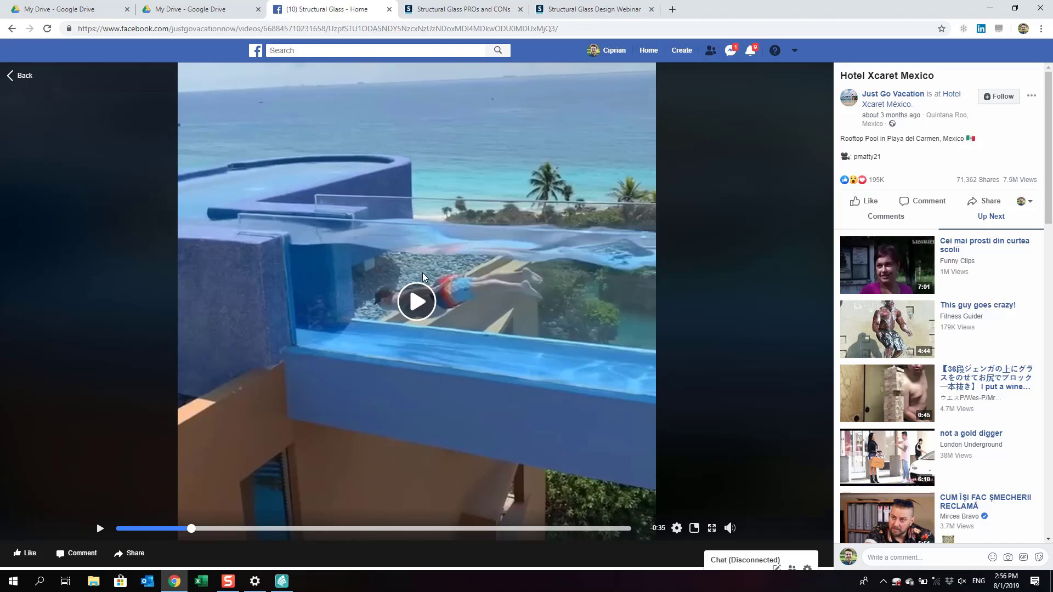
click(282, 581)
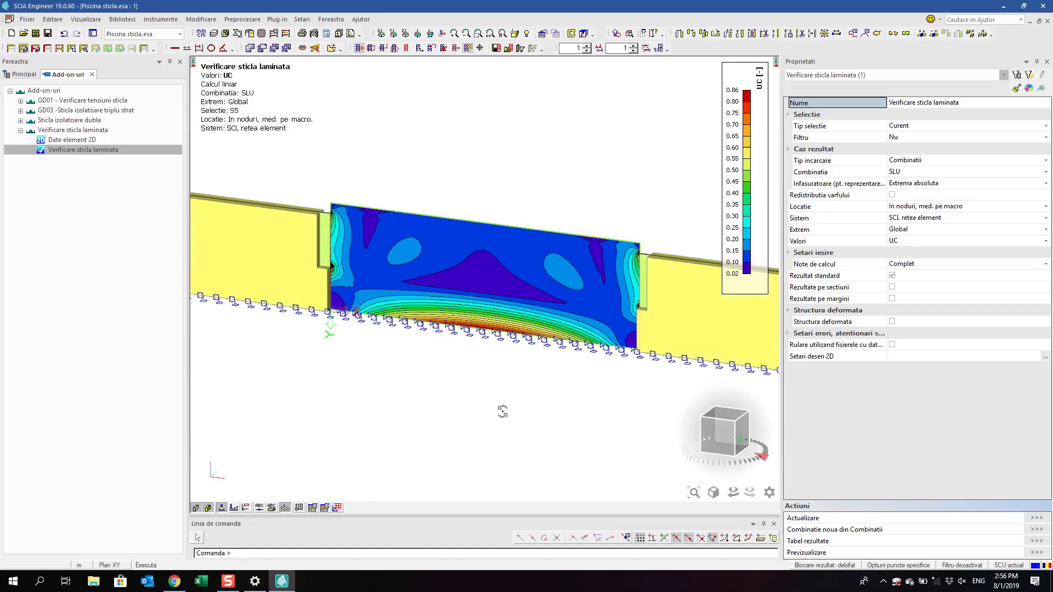
ctrl+right_drag(518, 403, 505, 423)
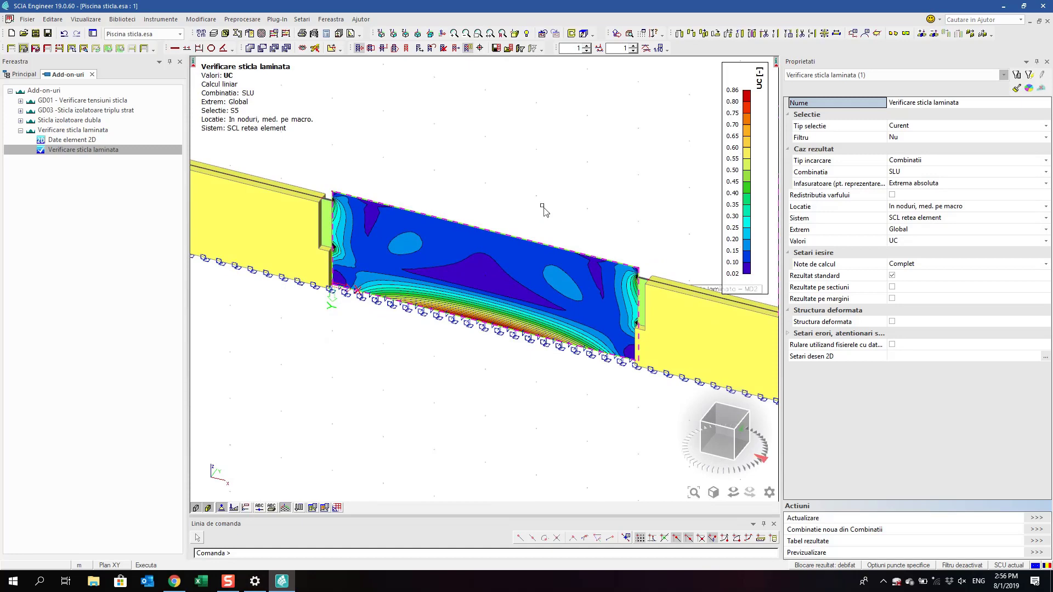
ctrl+right_drag(544, 209, 549, 210)
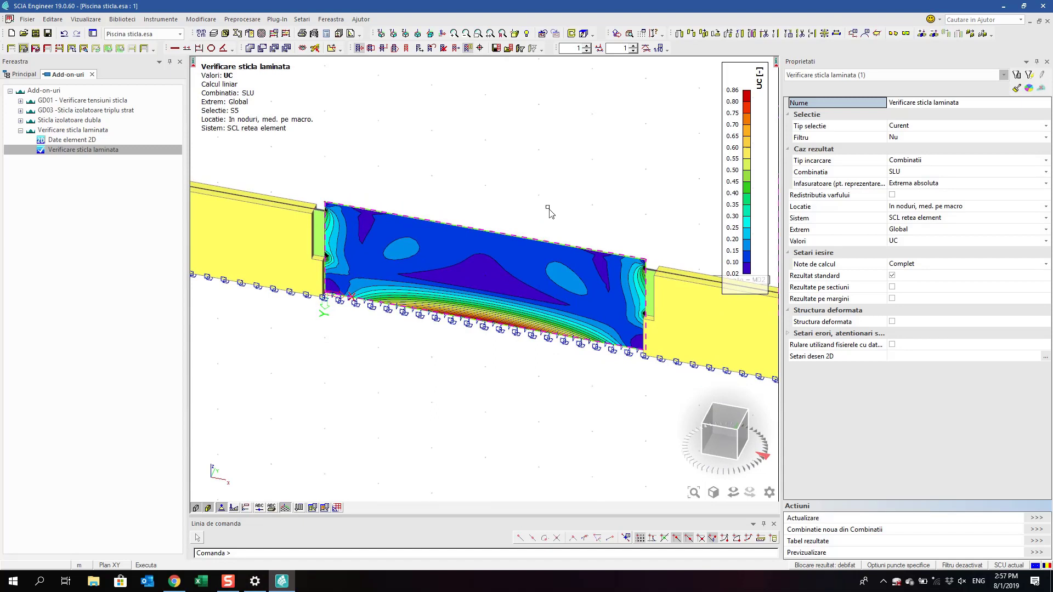
key(Escape)
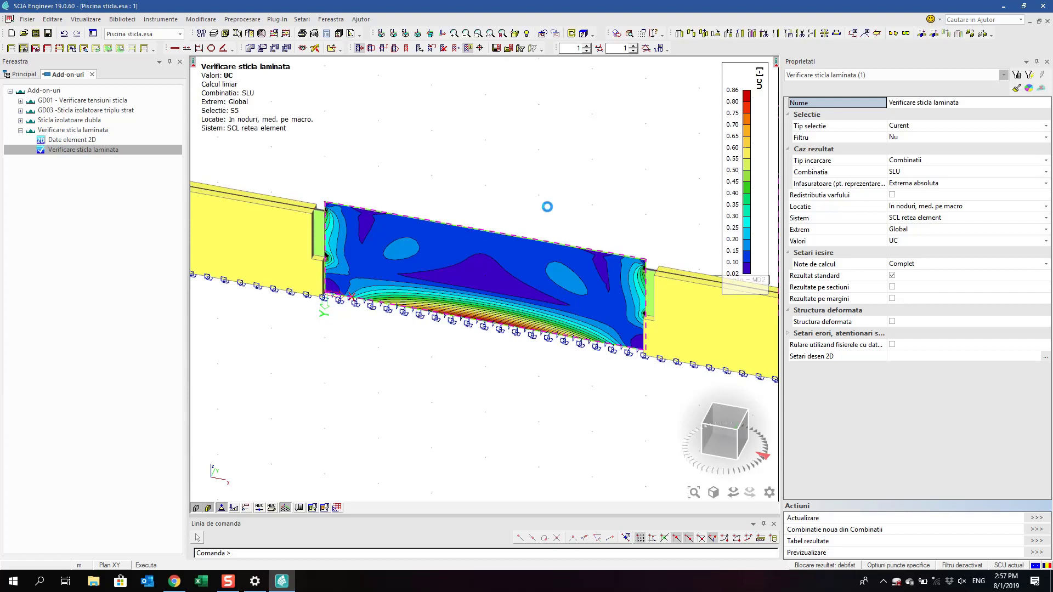